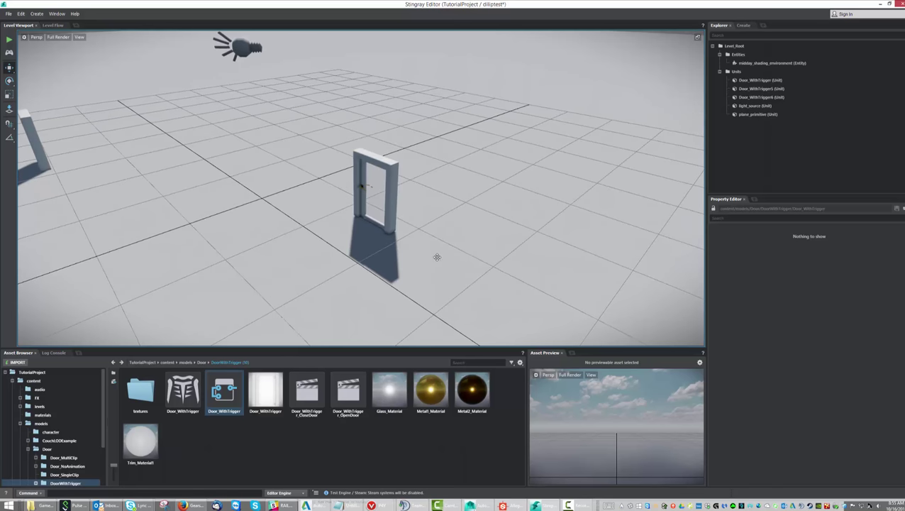
# - Examine the triggered door up close from several angles, including its handle and hinges, and then all three doors in the level
pyautogui.keyDown('alt'); pyautogui.moveTo(411, 210); pyautogui.dragTo(424, 205); pyautogui.keyUp('alt')
pyautogui.keyDown('alt'); pyautogui.moveTo(382, 192); pyautogui.dragTo(682, 197, button='right'); pyautogui.keyUp('alt')
pyautogui.keyDown('alt'); pyautogui.moveTo(316, 216); pyautogui.dragTo(397, 205); pyautogui.keyUp('alt')
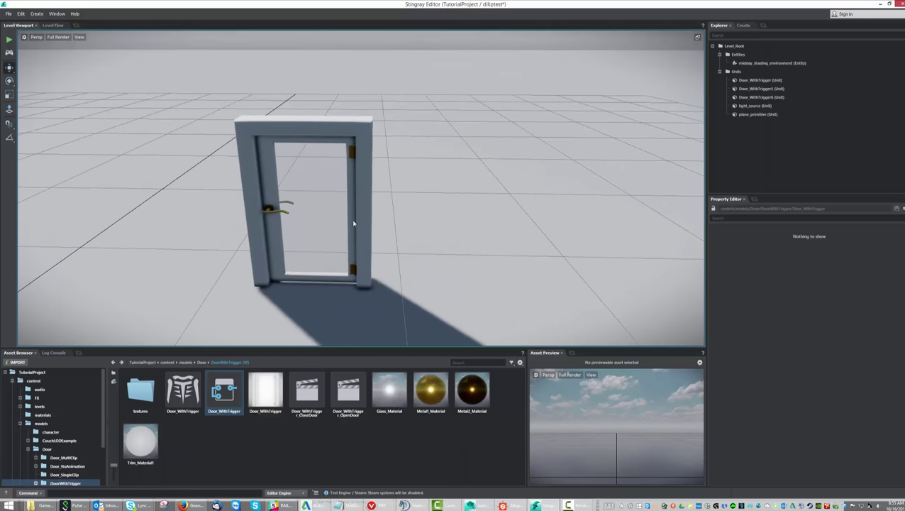
pyautogui.keyDown('alt'); pyautogui.moveTo(356, 223); pyautogui.dragTo(493, 209, button='middle'); pyautogui.keyUp('alt')
pyautogui.keyDown('alt'); pyautogui.moveTo(493, 209); pyautogui.dragTo(322, 221); pyautogui.keyUp('alt')
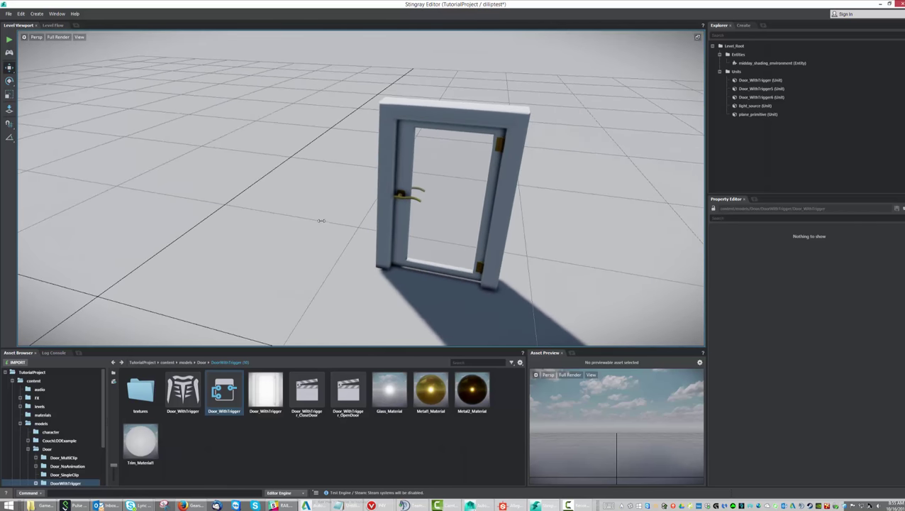
pyautogui.keyDown('alt'); pyautogui.moveTo(515, 237); pyautogui.dragTo(271, 199); pyautogui.keyUp('alt')
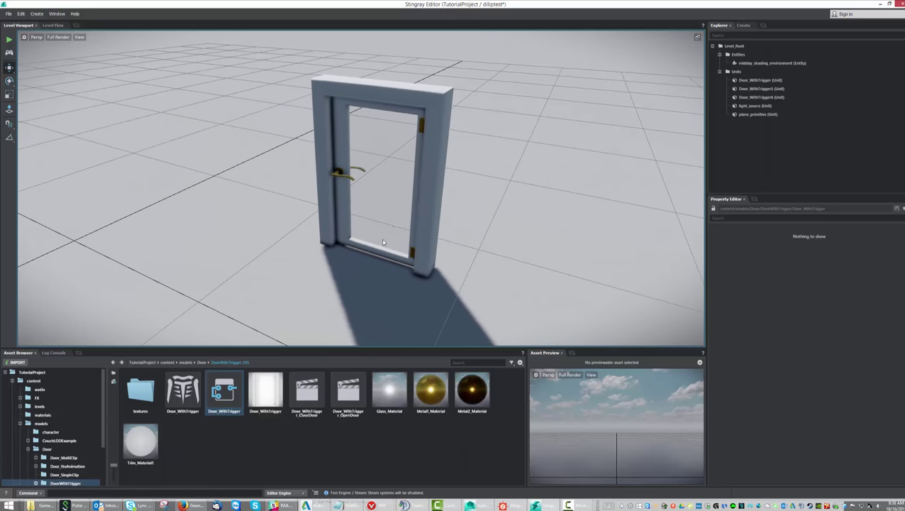
pyautogui.keyDown('alt'); pyautogui.moveTo(377, 259); pyautogui.dragTo(405, 199); pyautogui.keyUp('alt')
pyautogui.keyDown('alt'); pyautogui.moveTo(405, 199); pyautogui.dragTo(133, 188, button='right'); pyautogui.keyUp('alt')
pyautogui.keyDown('alt'); pyautogui.moveTo(323, 188); pyautogui.dragTo(432, 185, button='middle'); pyautogui.keyUp('alt')
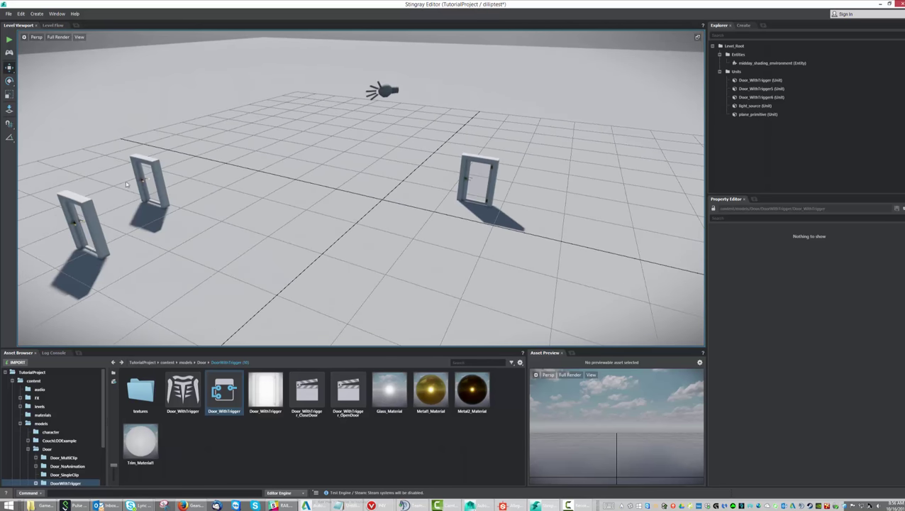
# - Delete the Door_WithTrigger5 unit, the farther of the two doors standing close together
pyautogui.click(154, 173)
pyautogui.press('Delete')
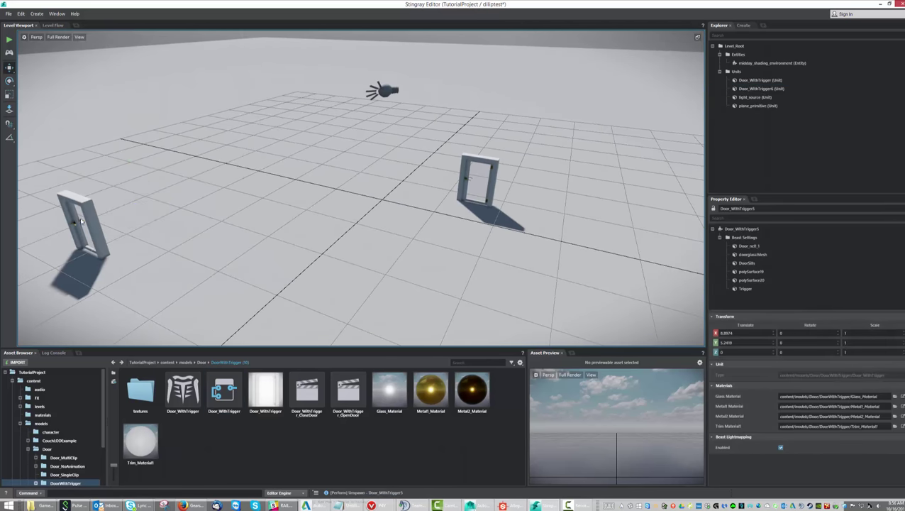
# - Move the Door_WithTrigger6 unit beside the Door_WithTrigger unit near the grid's centre and shift Door_WithTrigger slightly forward
pyautogui.click(82, 231)
pyautogui.moveTo(77, 244); pyautogui.dragTo(380, 215)
pyautogui.click(477, 193)
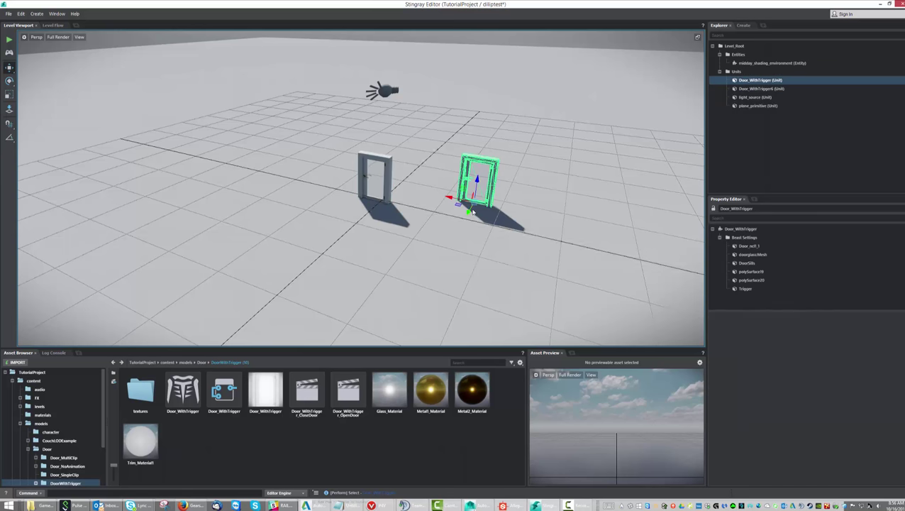
pyautogui.moveTo(461, 206); pyautogui.dragTo(455, 232)
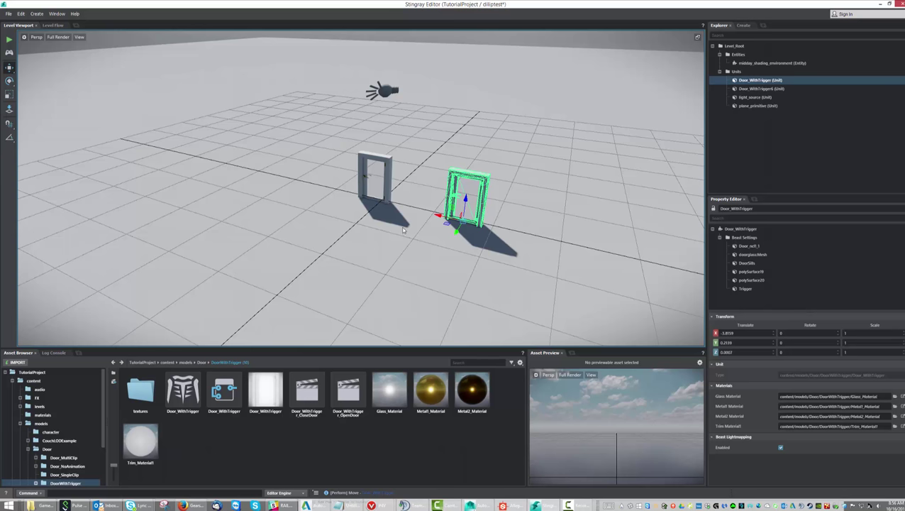
# - Delete the two remaining doors, Door_WithTrigger6 and Door_WithTrigger, keeping the ground plane and the light
pyautogui.keyDown('alt'); pyautogui.moveTo(443, 192); pyautogui.dragTo(593, 206, button='right'); pyautogui.keyUp('alt')
pyautogui.keyDown('alt'); pyautogui.moveTo(484, 205); pyautogui.dragTo(405, 207, button='middle'); pyautogui.keyUp('alt')
pyautogui.keyDown('alt'); pyautogui.moveTo(401, 225); pyautogui.dragTo(351, 286); pyautogui.keyUp('alt')
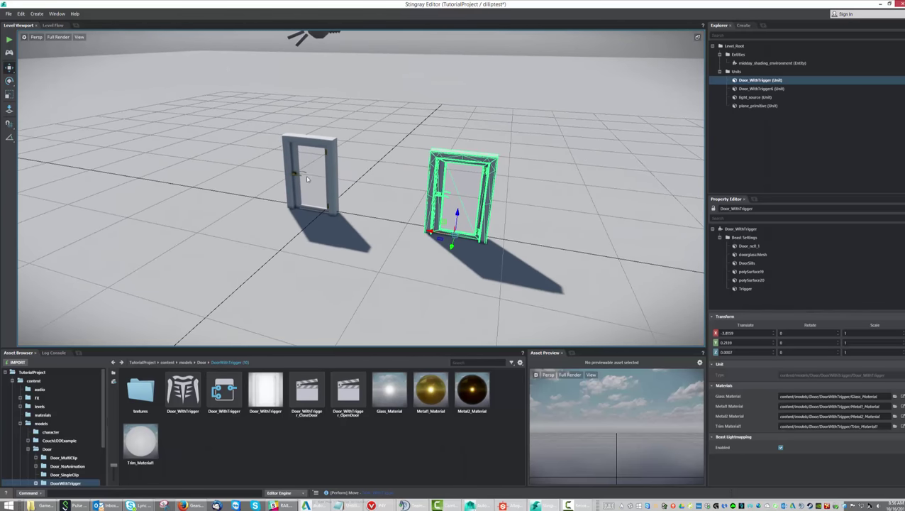
pyautogui.click(307, 179)
pyautogui.press('Delete')
pyautogui.click(477, 201)
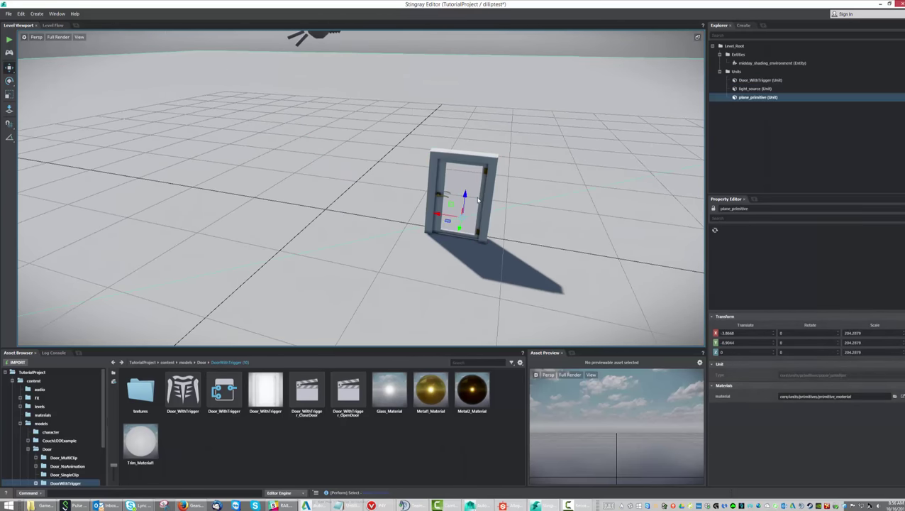
pyautogui.click(477, 200)
pyautogui.press('Delete')
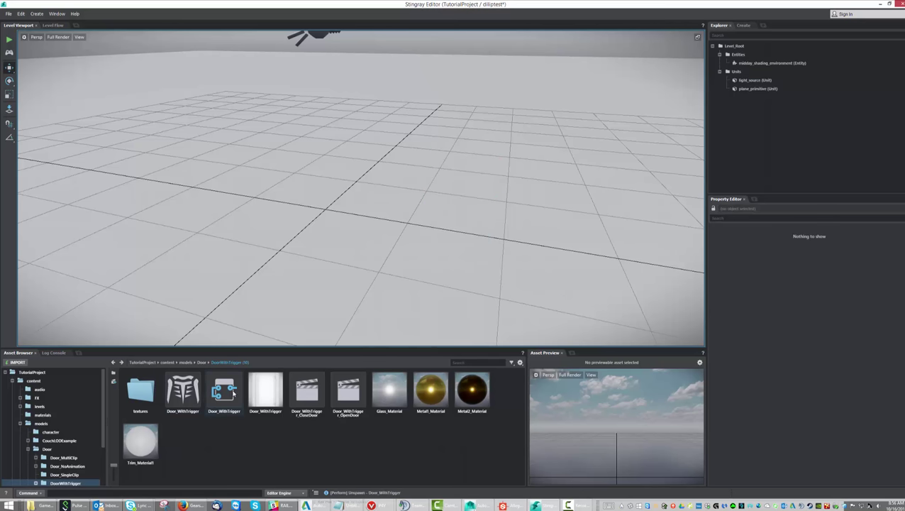
# - Check the level's flow graph, and place three Door_WithTrigger units in a row across the ground plane
pyautogui.click(61, 25)
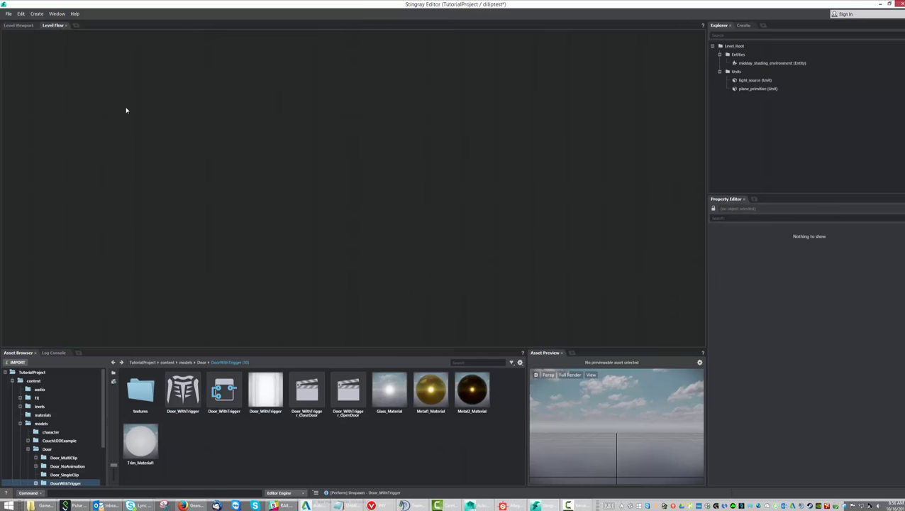
pyautogui.click(11, 25)
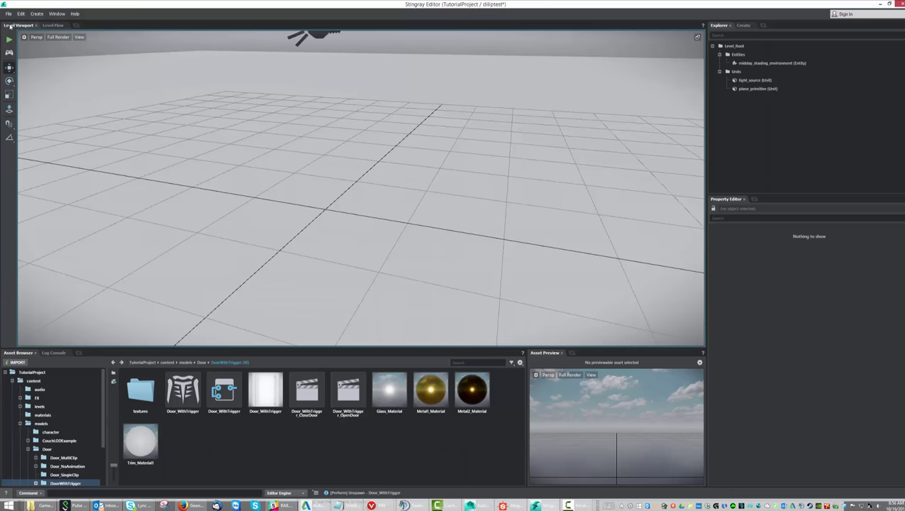
pyautogui.click(268, 396)
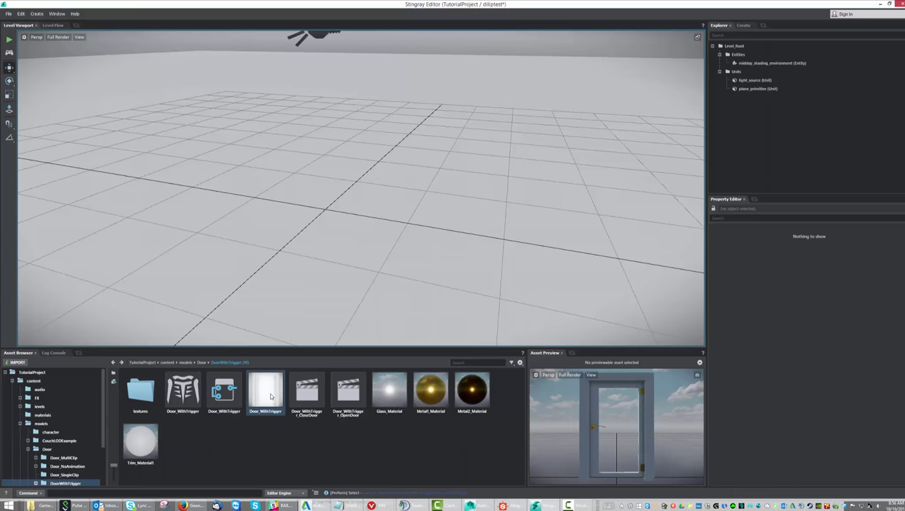
pyautogui.moveTo(268, 395); pyautogui.dragTo(338, 228)
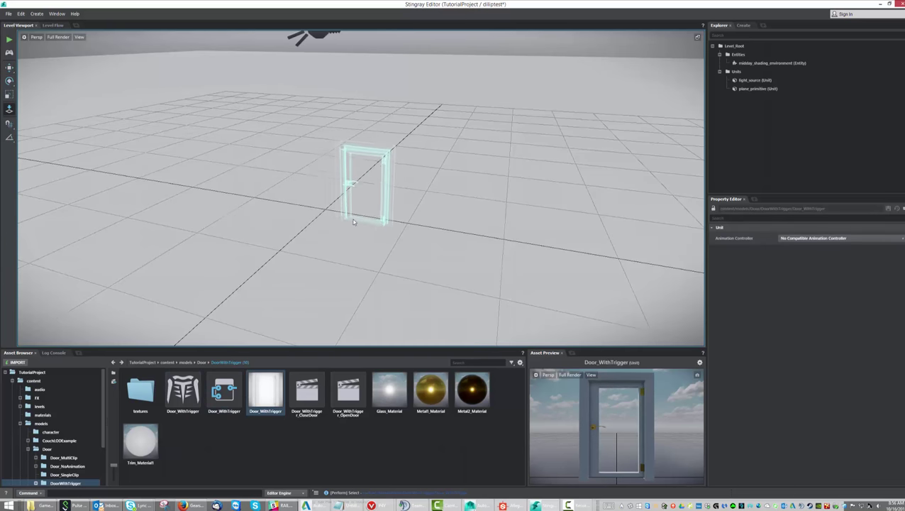
pyautogui.click(346, 215)
pyautogui.click(488, 237)
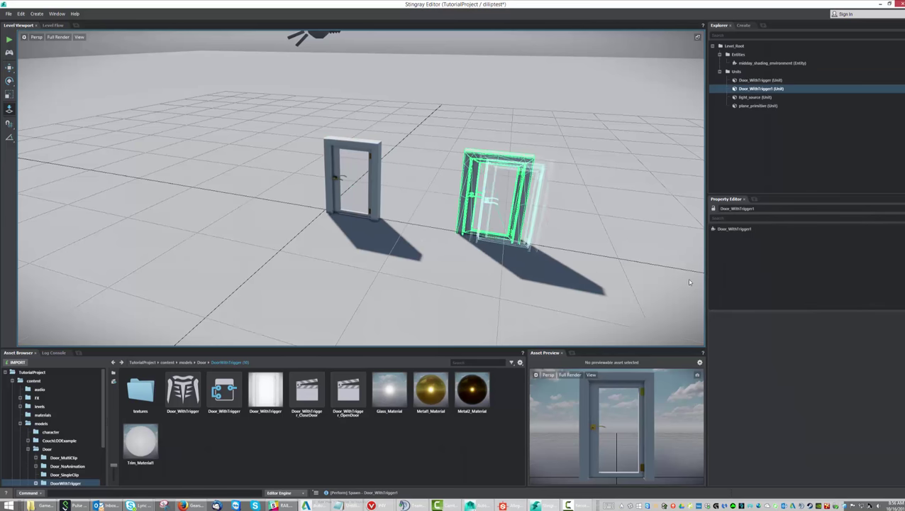
pyautogui.click(663, 273)
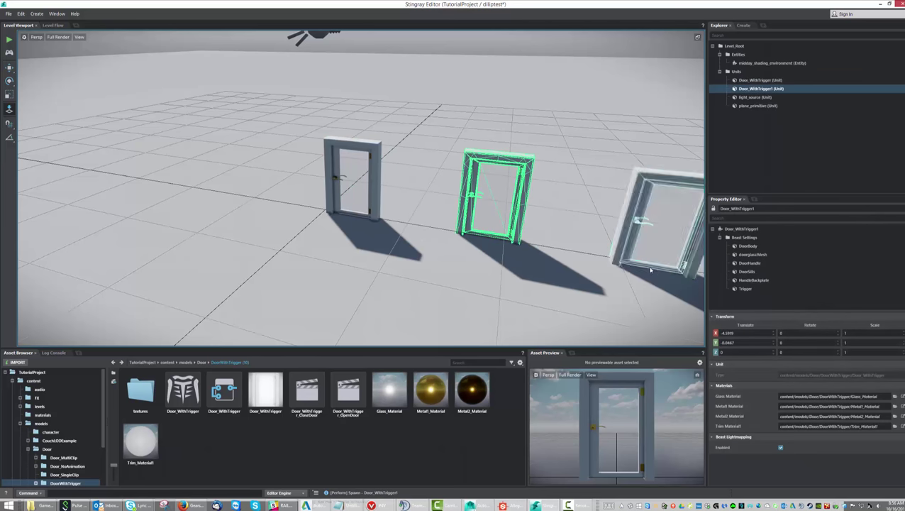
# - Run the test level and walk up to and through one of the doors to test its trigger
pyautogui.click(9, 40)
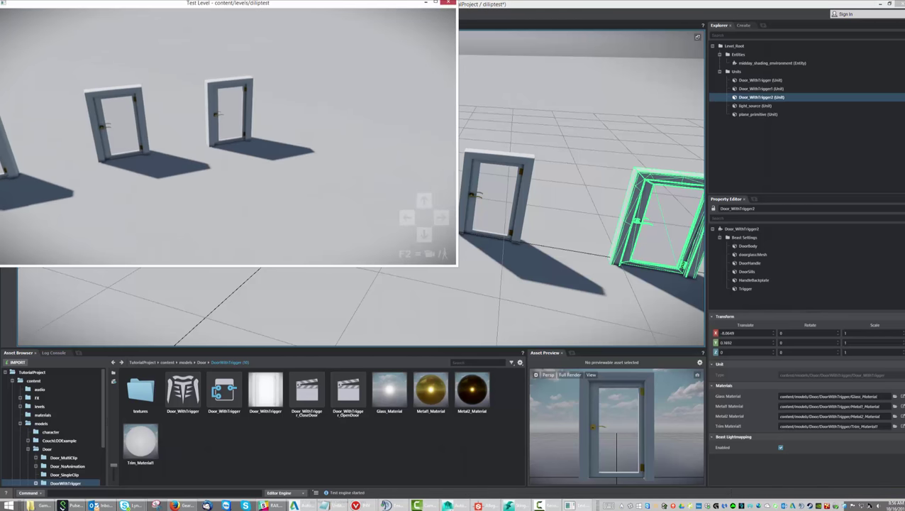
pyautogui.press('w')
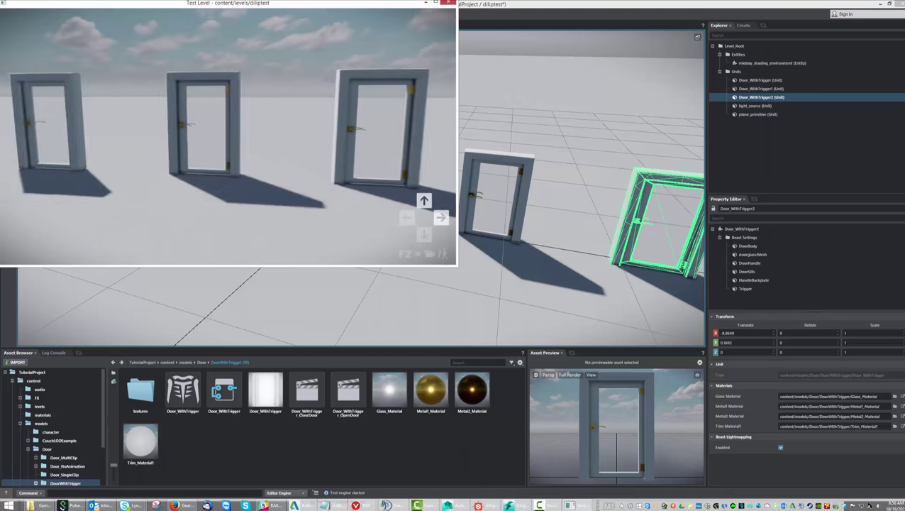
pyautogui.press('w')
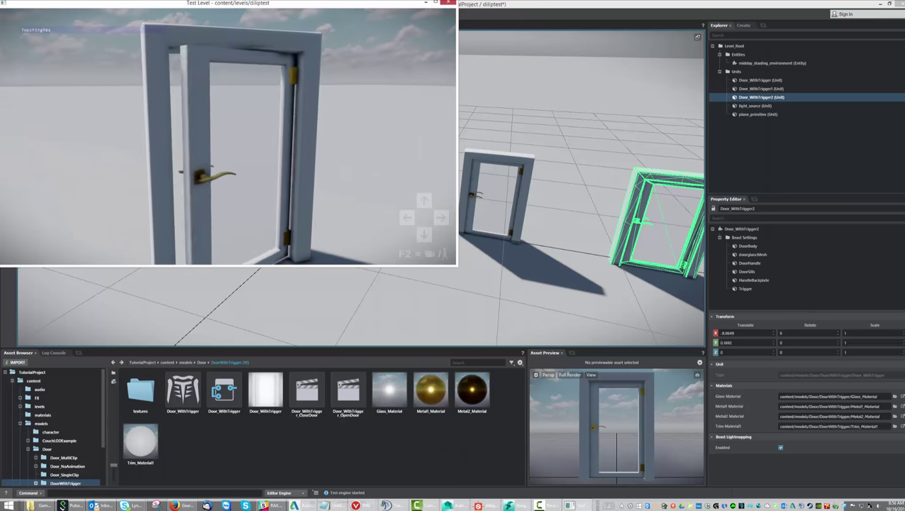
pyautogui.press('w')
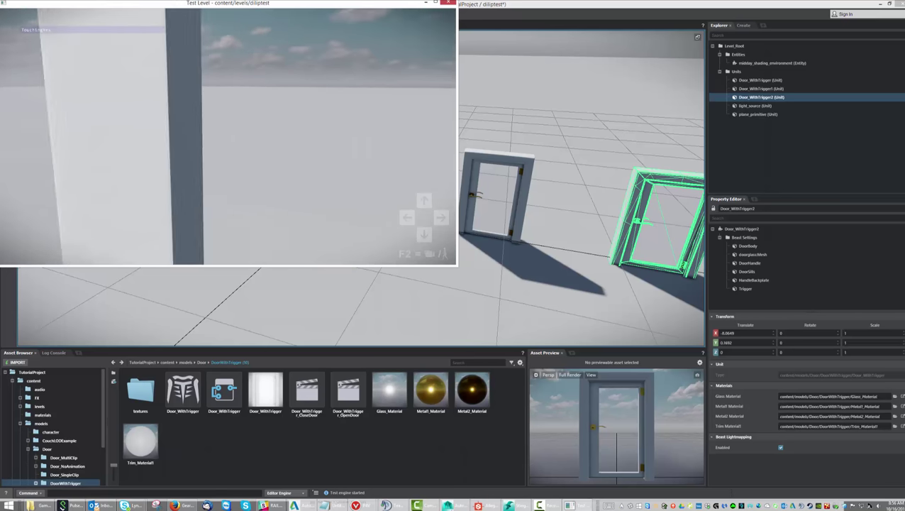
pyautogui.press('w')
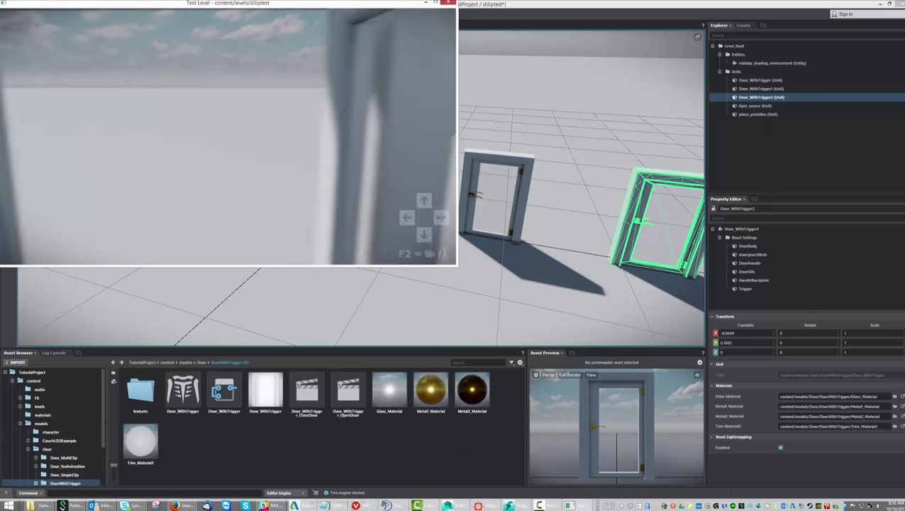
pyautogui.press('s')
pyautogui.press('w')
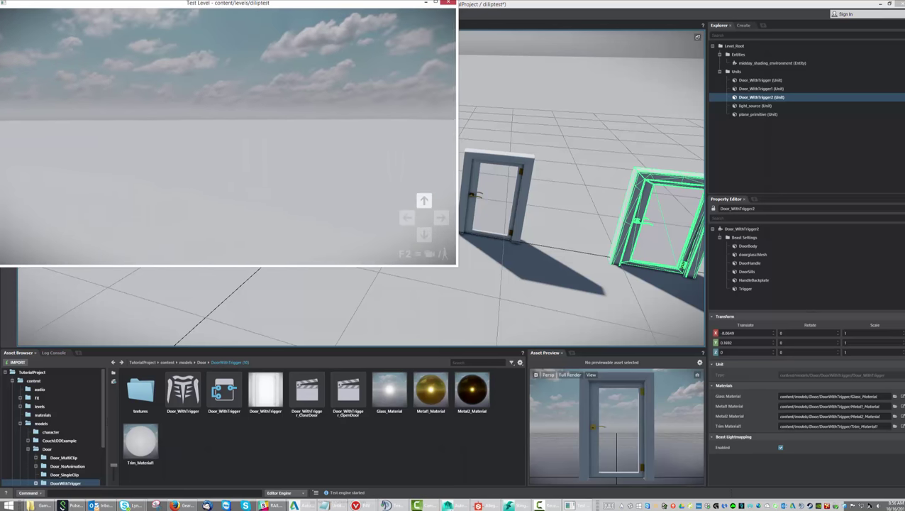
pyautogui.press('s')
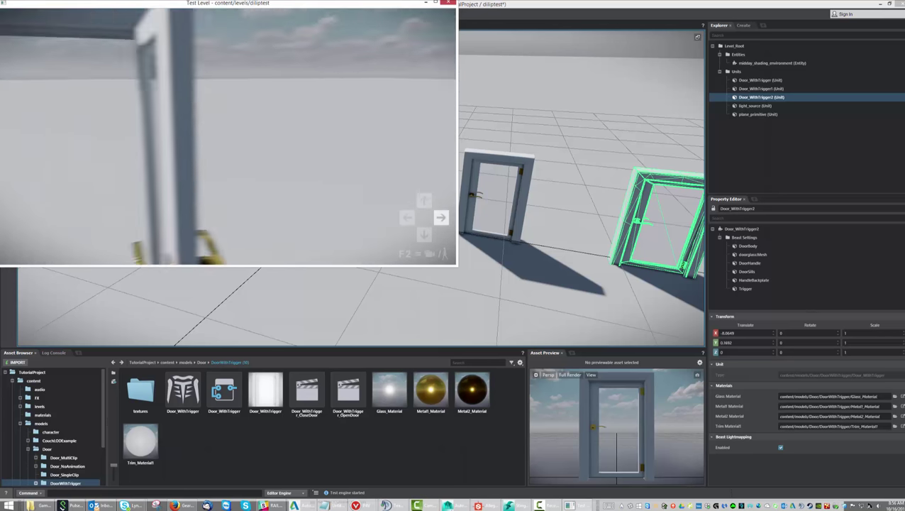
# - Walk towards and away from each of the three doors in the test level to check that each opens and closes independently
pyautogui.press('a')
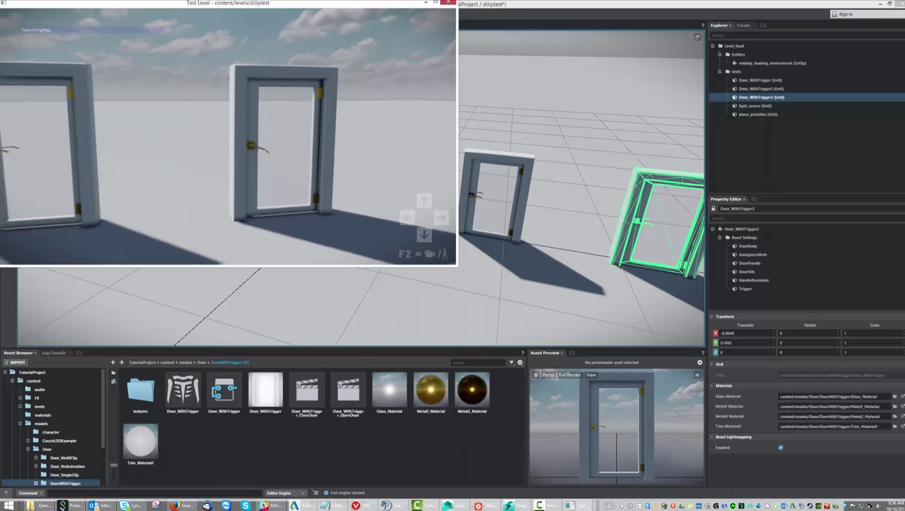
pyautogui.press('w')
pyautogui.press('w')
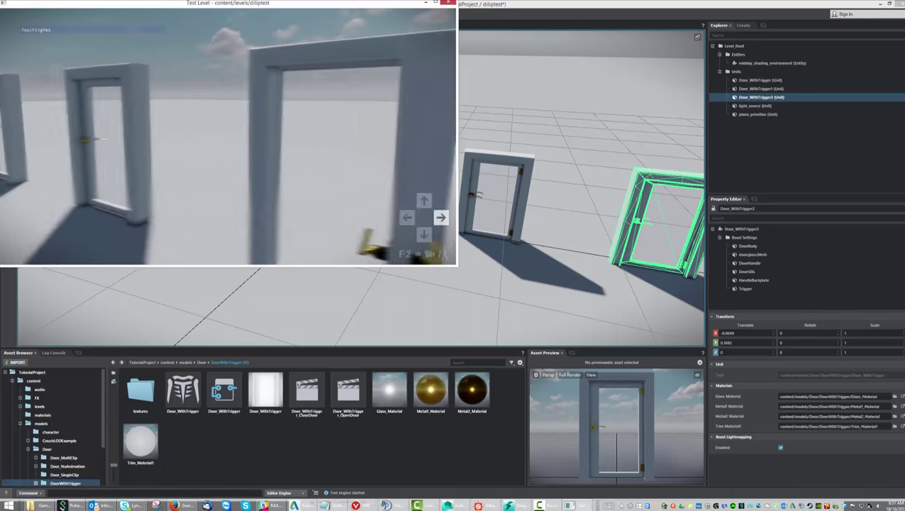
pyautogui.press('s')
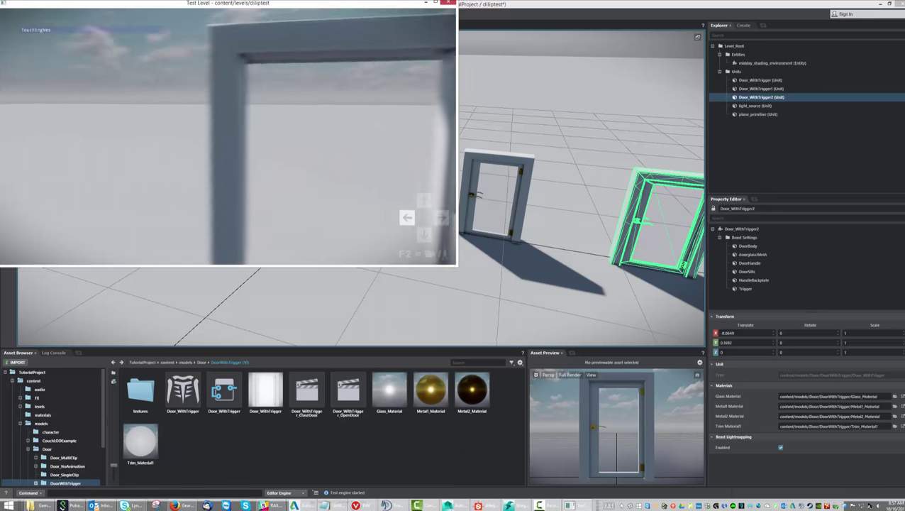
pyautogui.press('s')
pyautogui.press('a')
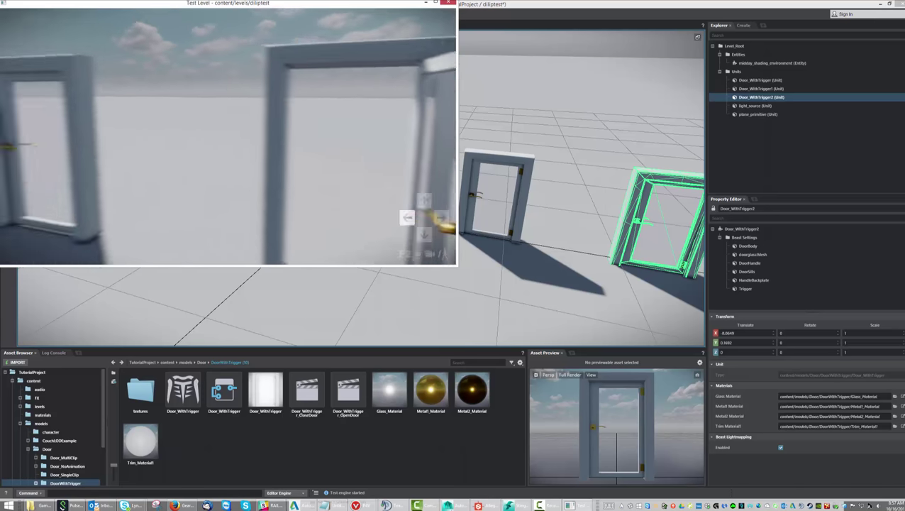
pyautogui.press('d')
pyautogui.press('a')
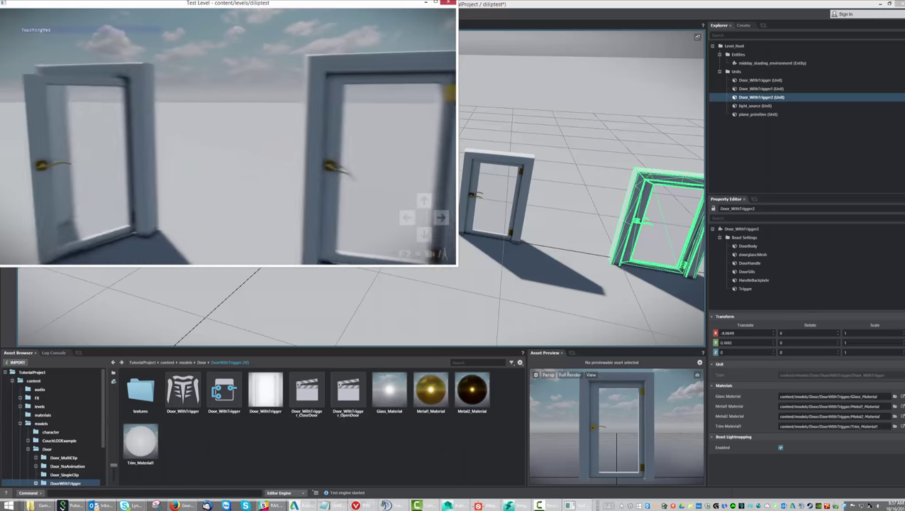
pyautogui.press('a')
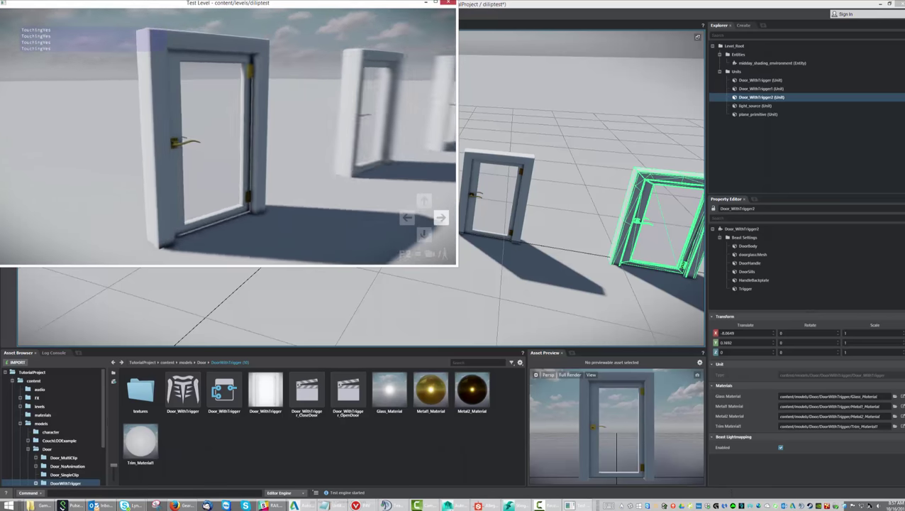
pyautogui.press('a')
pyautogui.press('d')
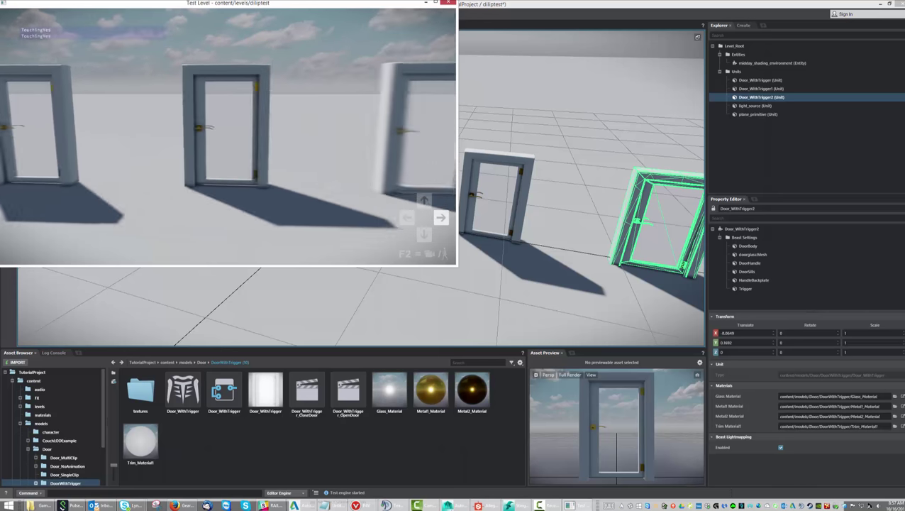
pyautogui.press('a')
pyautogui.press('d')
pyautogui.press('w')
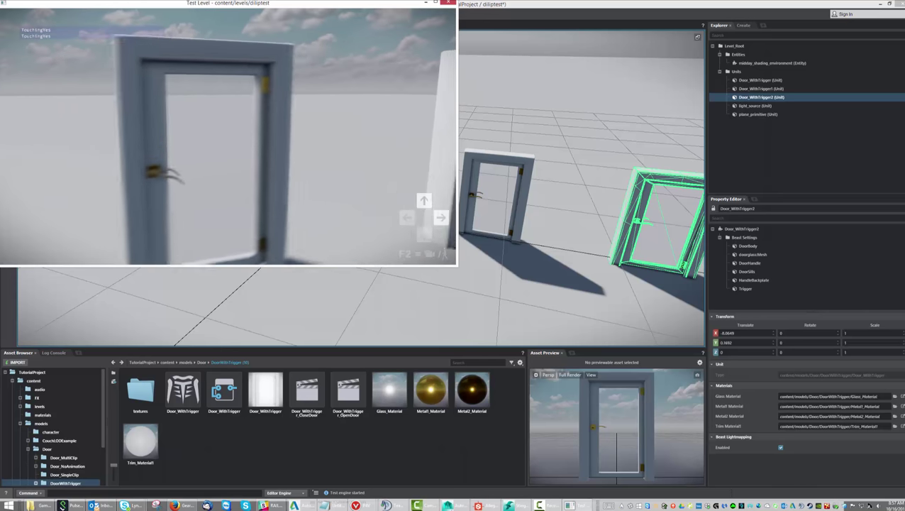
pyautogui.press('s')
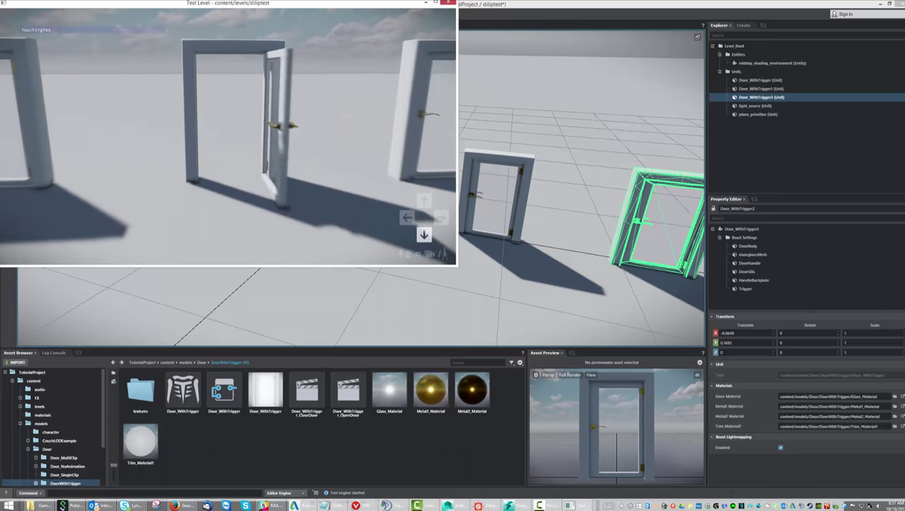
pyautogui.press('a')
pyautogui.press('w')
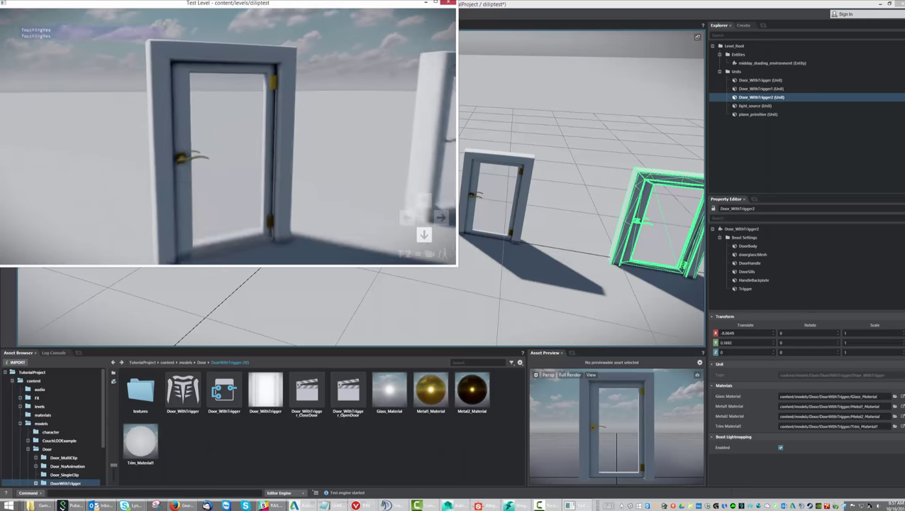
pyautogui.press('w')
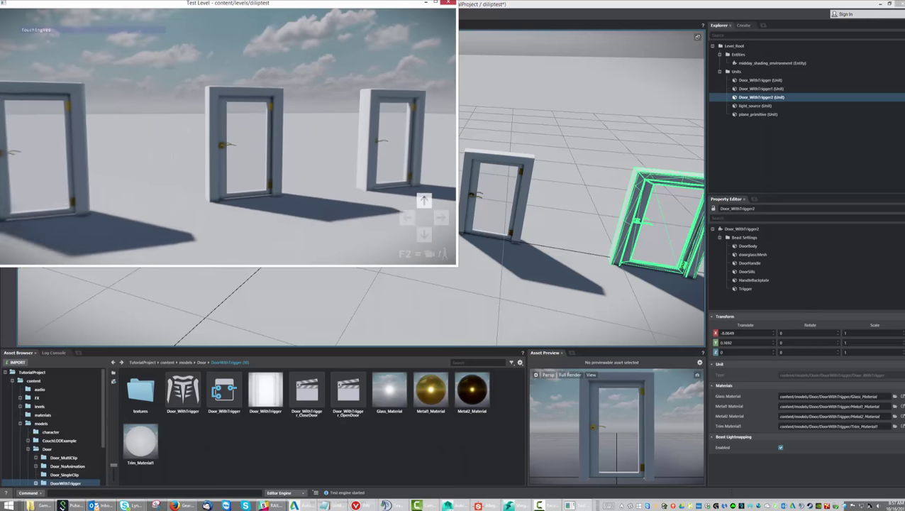
pyautogui.press('w')
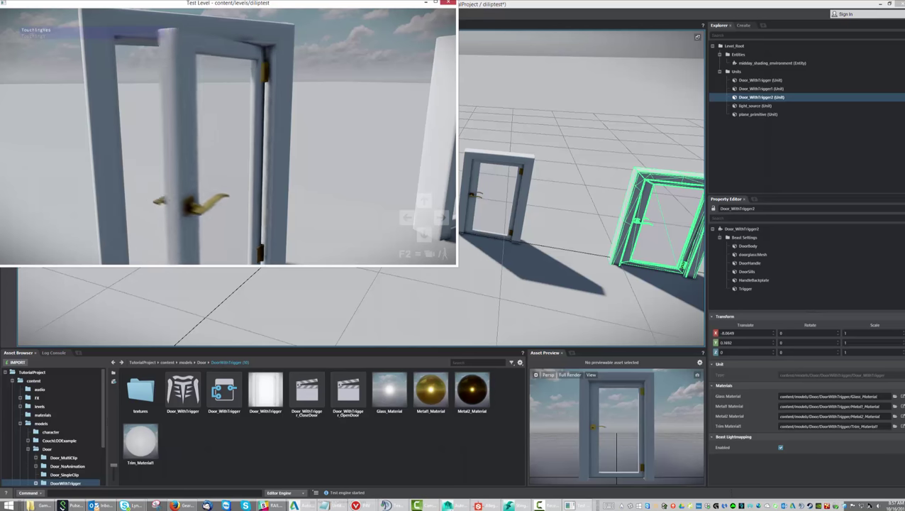
# - Walk between the three doors once more to recheck their triggers, and return to the level editor with the Move tool active
pyautogui.press('s')
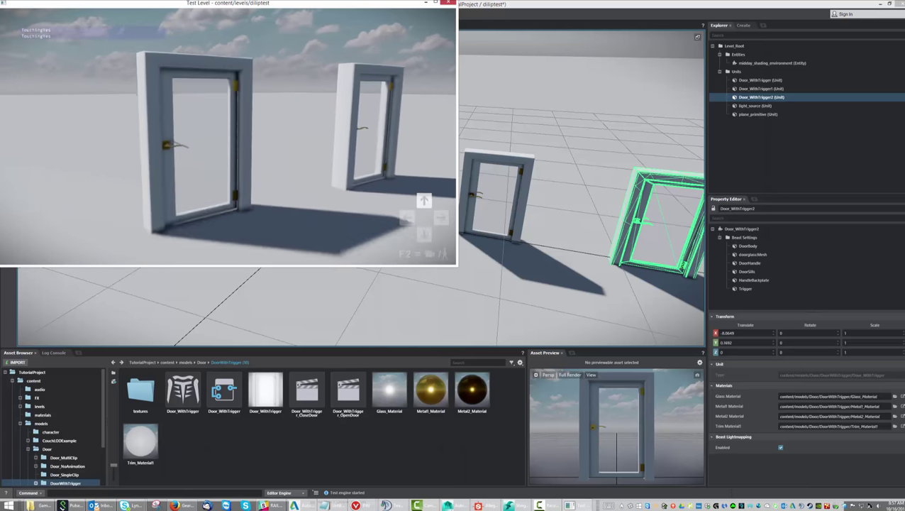
pyautogui.press('a')
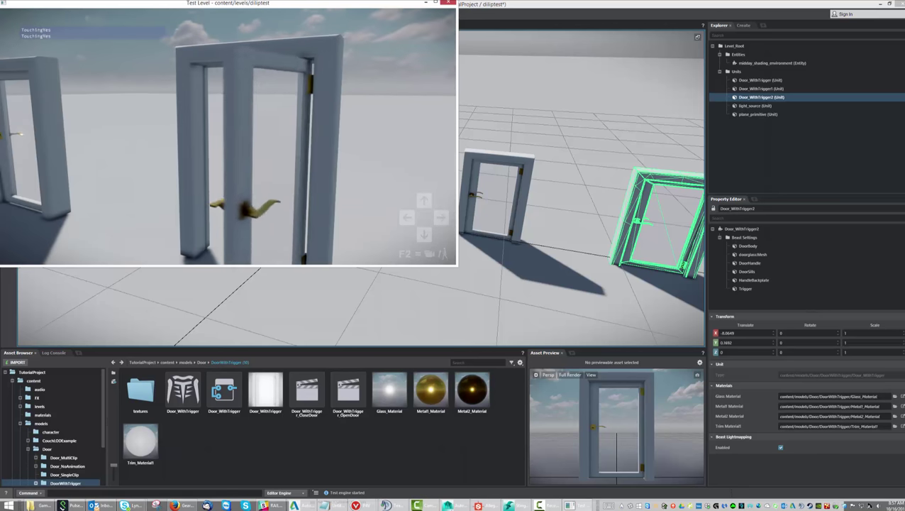
pyautogui.press('d')
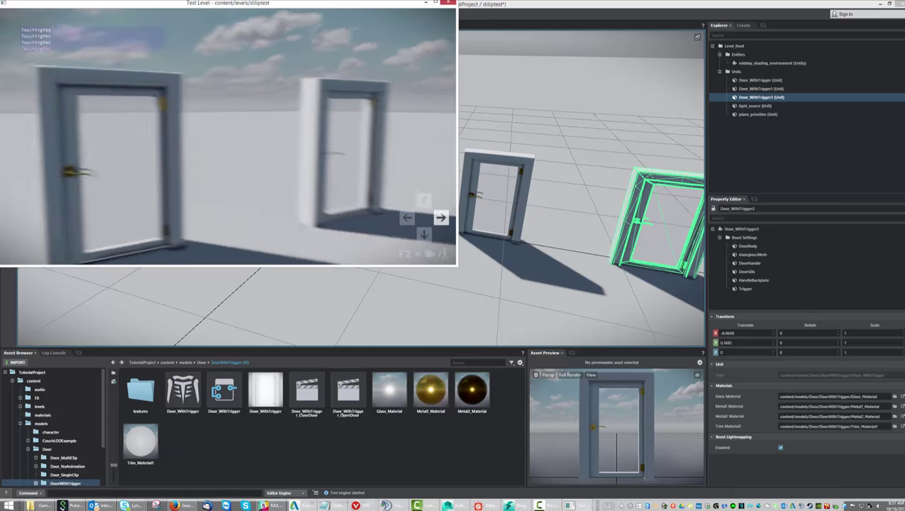
pyautogui.press('w')
pyautogui.press('a')
pyautogui.press('s')
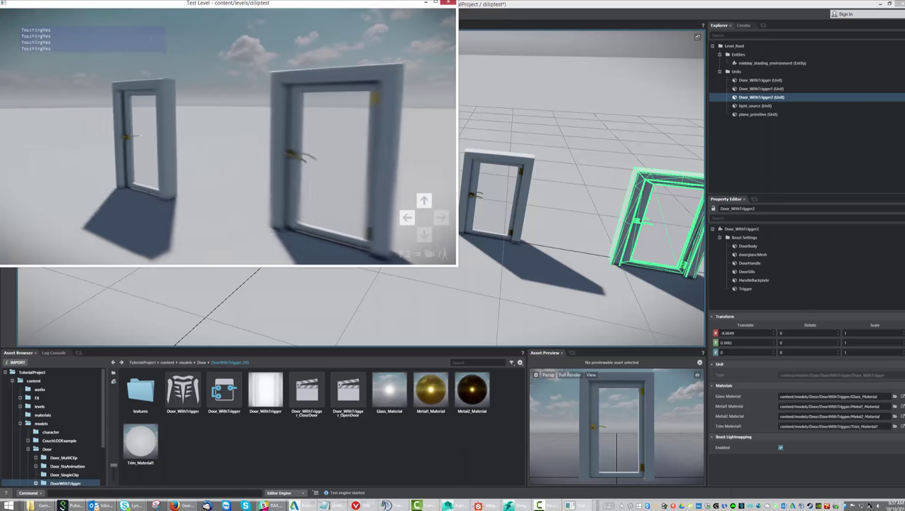
pyautogui.press('w')
pyautogui.press('a')
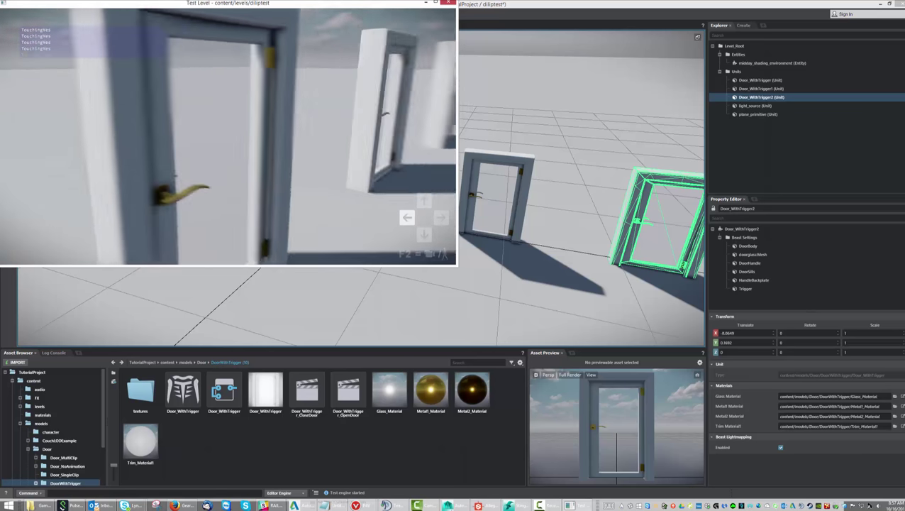
pyautogui.press('d')
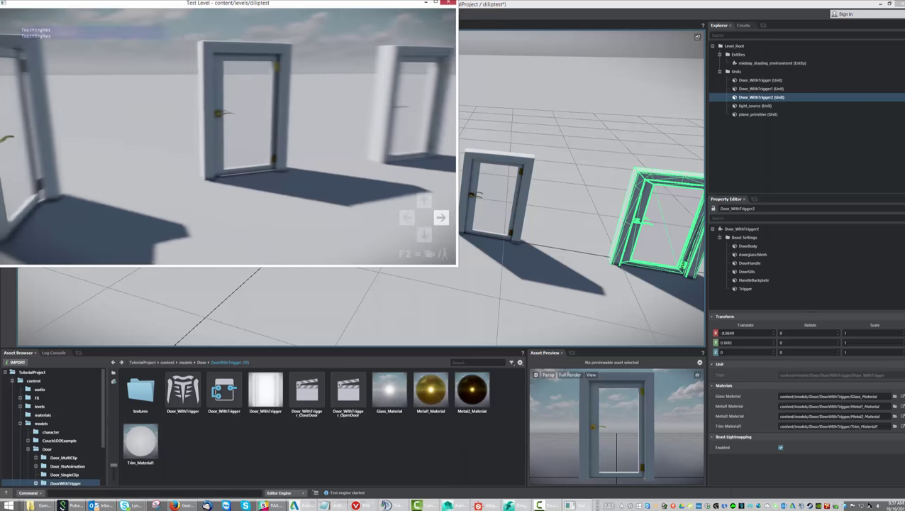
pyautogui.press('w')
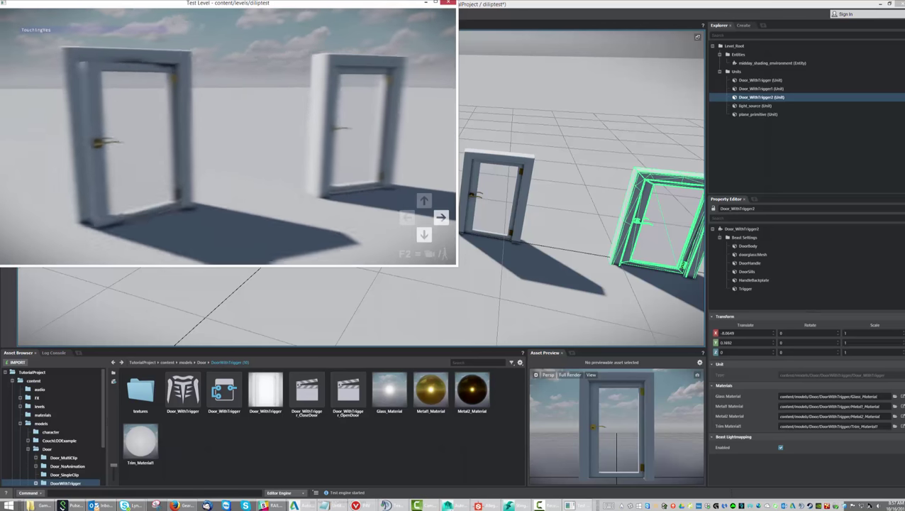
pyautogui.press('w')
pyautogui.press('s')
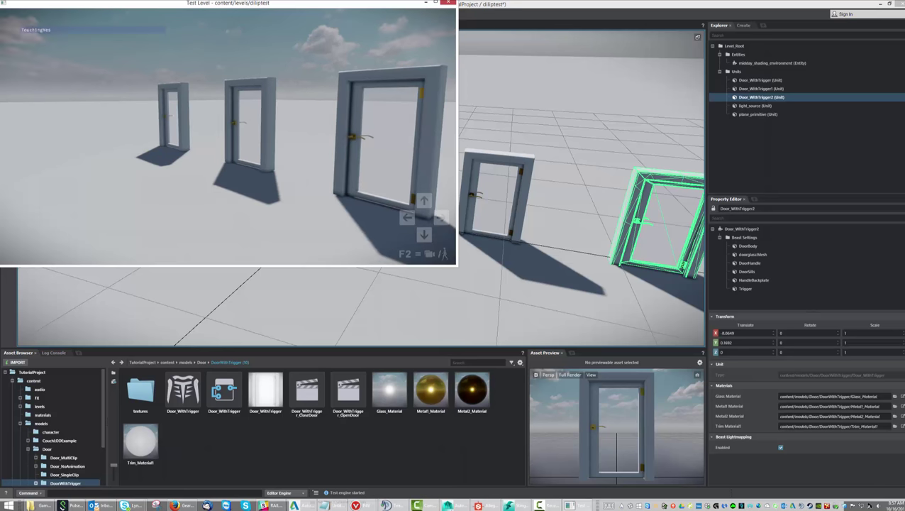
pyautogui.press('a')
pyautogui.press('w')
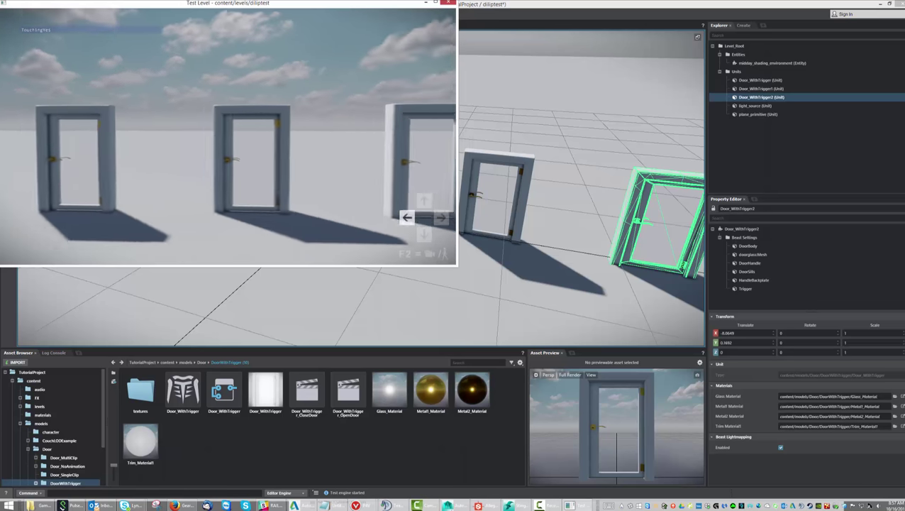
pyautogui.press('Escape')
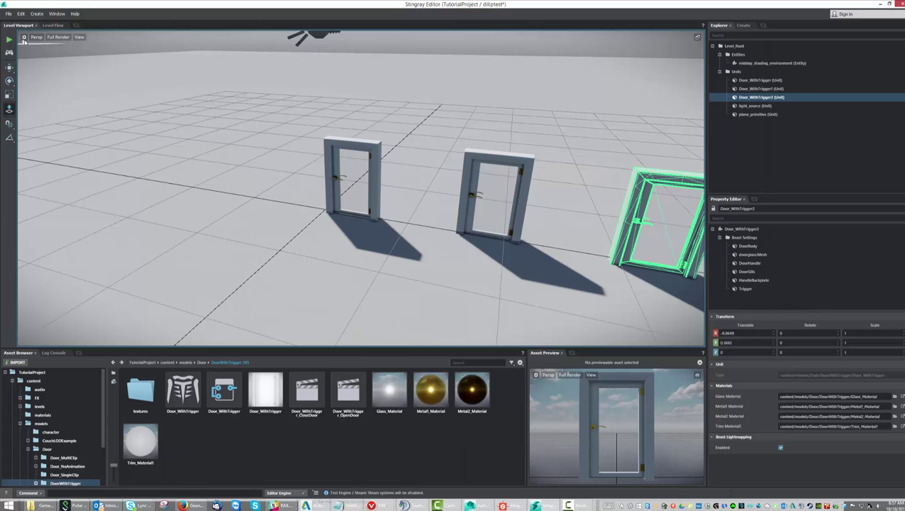
pyautogui.click(9, 68)
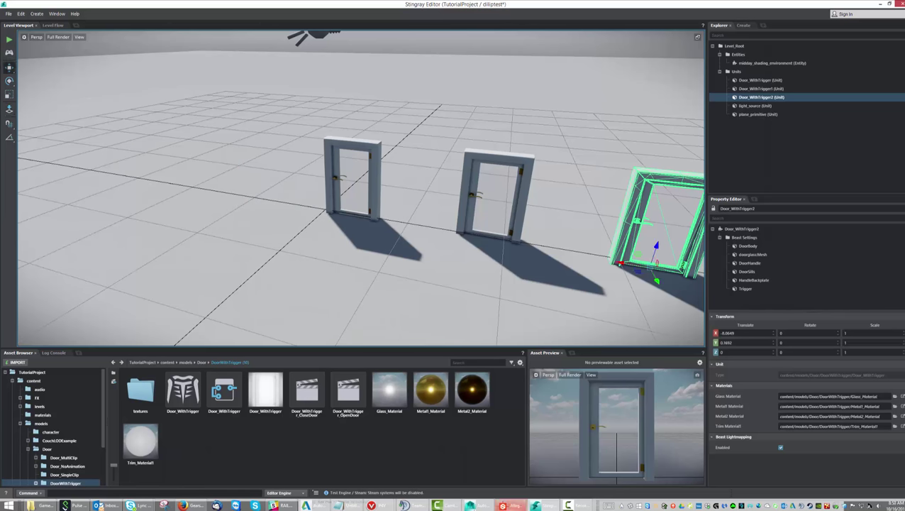
# - Switch to Maya LT with the GlassDoor scene and close the Game Exporter to inspect the door model
pyautogui.click(477, 506)
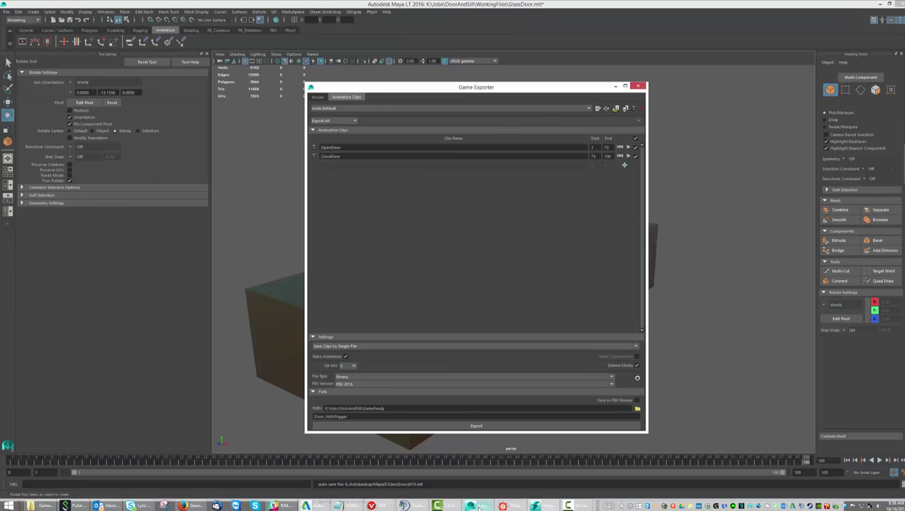
pyautogui.click(640, 86)
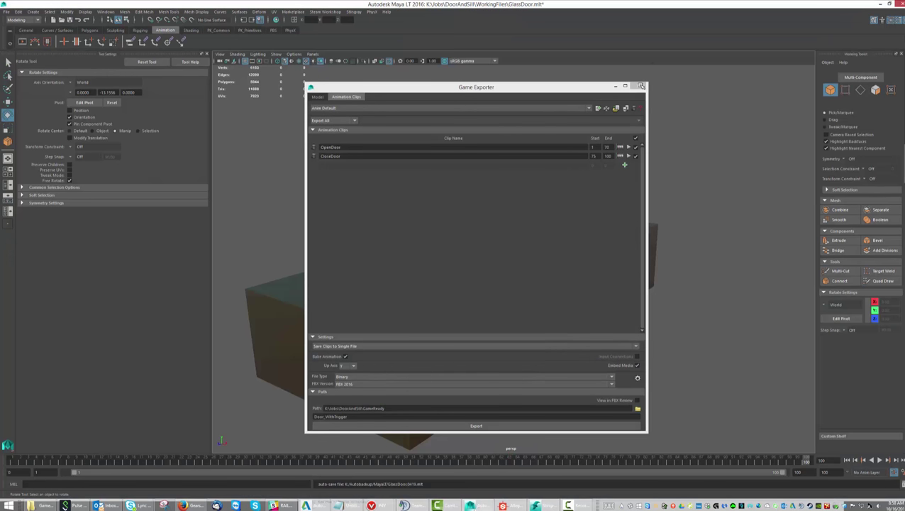
pyautogui.keyDown('alt'); pyautogui.moveTo(496, 292); pyautogui.dragTo(539, 152); pyautogui.keyUp('alt')
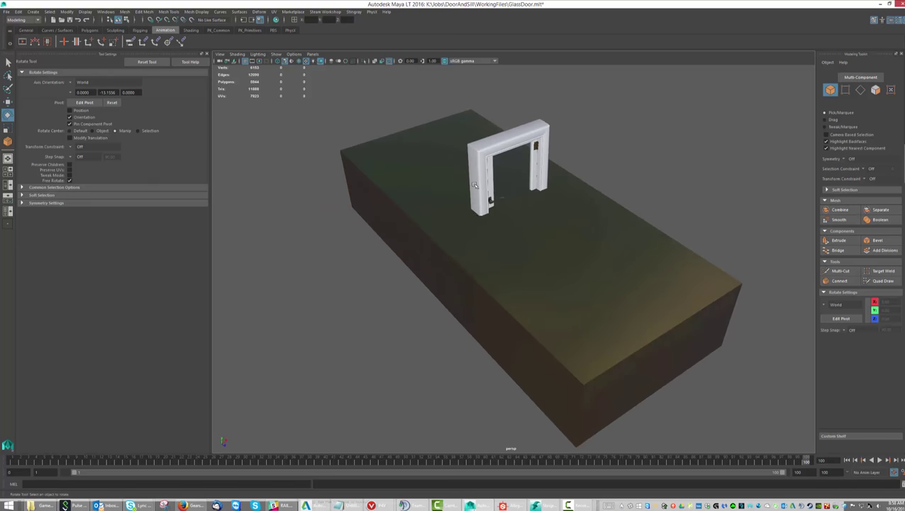
pyautogui.keyDown('alt'); pyautogui.moveTo(554, 243); pyautogui.dragTo(491, 278); pyautogui.keyUp('alt')
pyautogui.scroll(5, 549, 236)
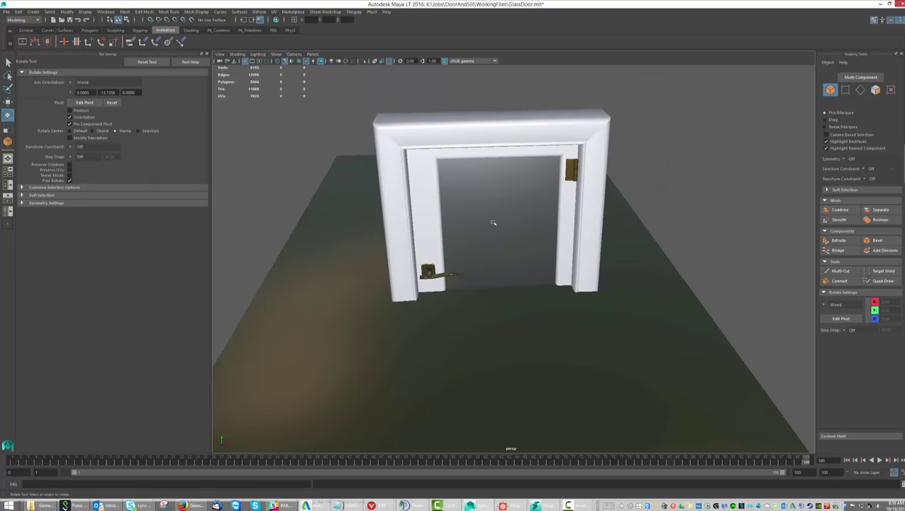
# - Open the Outliner beside the door model, expand the Door group and select that group
pyautogui.click(427, 223)
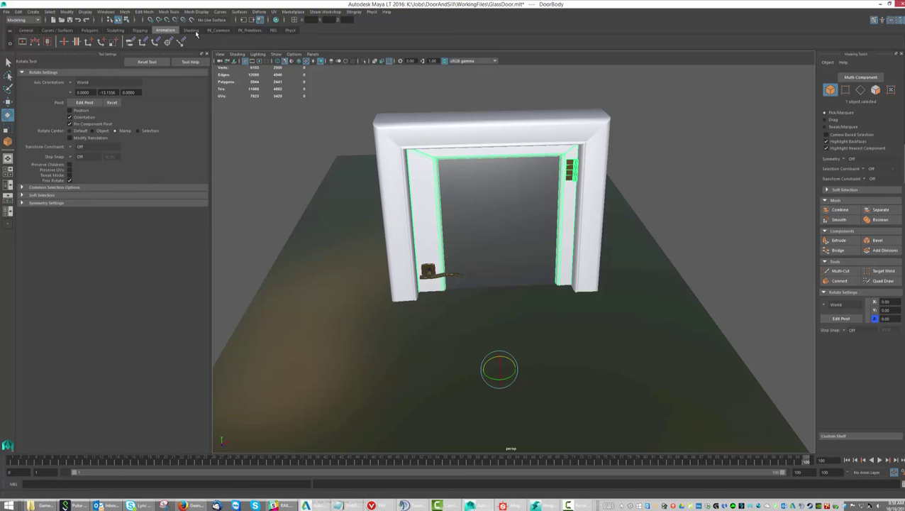
pyautogui.click(217, 30)
pyautogui.click(34, 41)
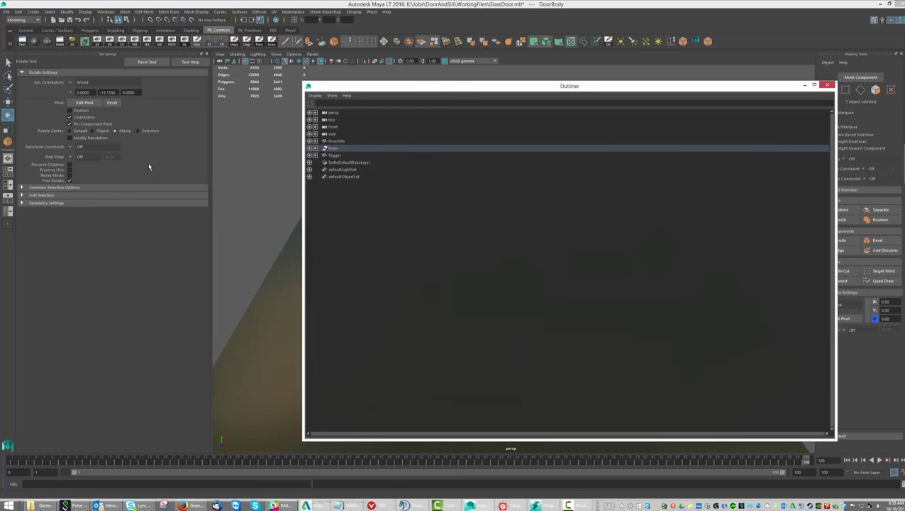
pyautogui.click(315, 148)
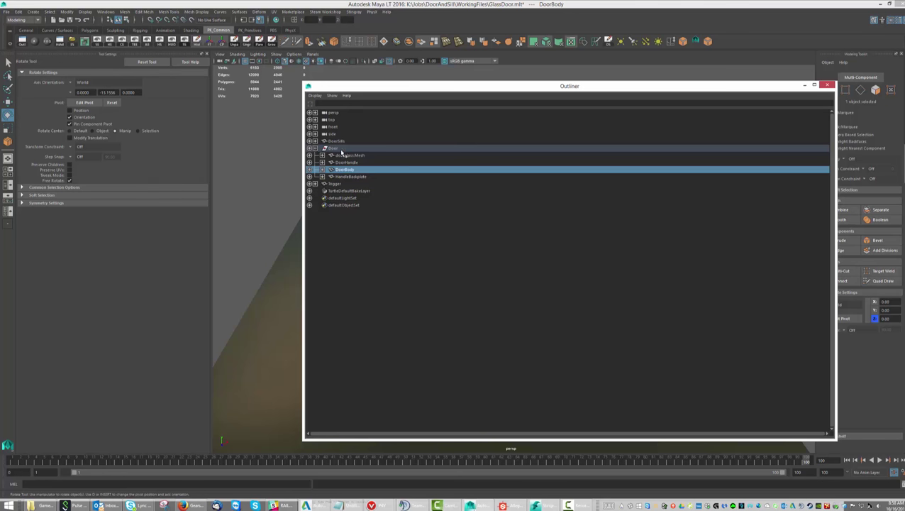
pyautogui.click(333, 147)
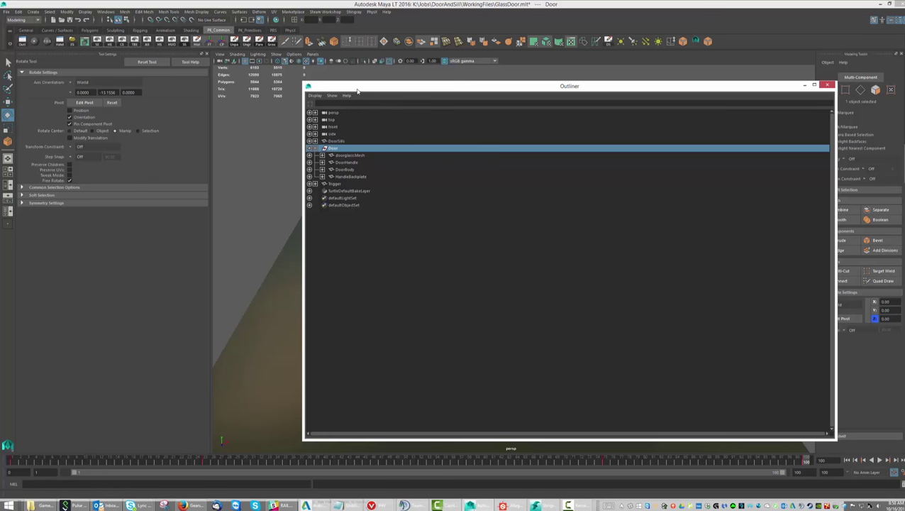
pyautogui.moveTo(358, 89); pyautogui.dragTo(698, 78)
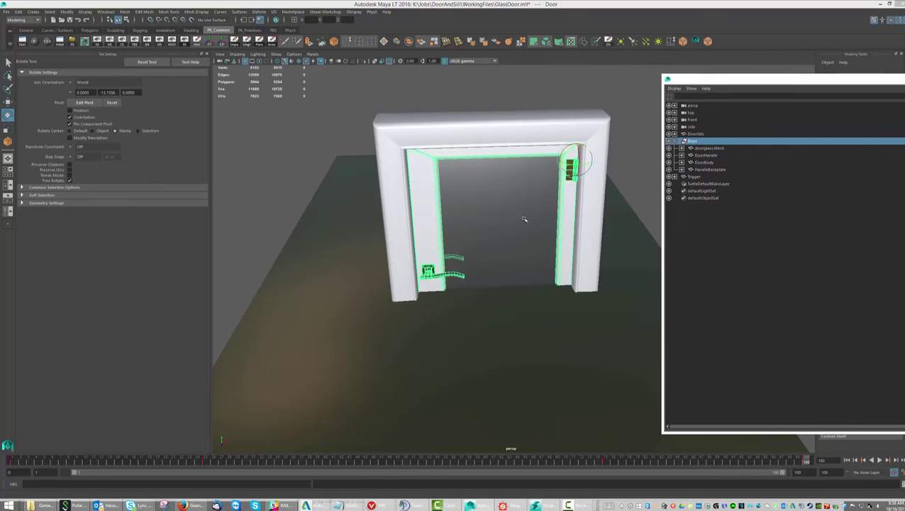
# - Rename the glass mesh in the Door group to DoorGlass
pyautogui.click(711, 150)
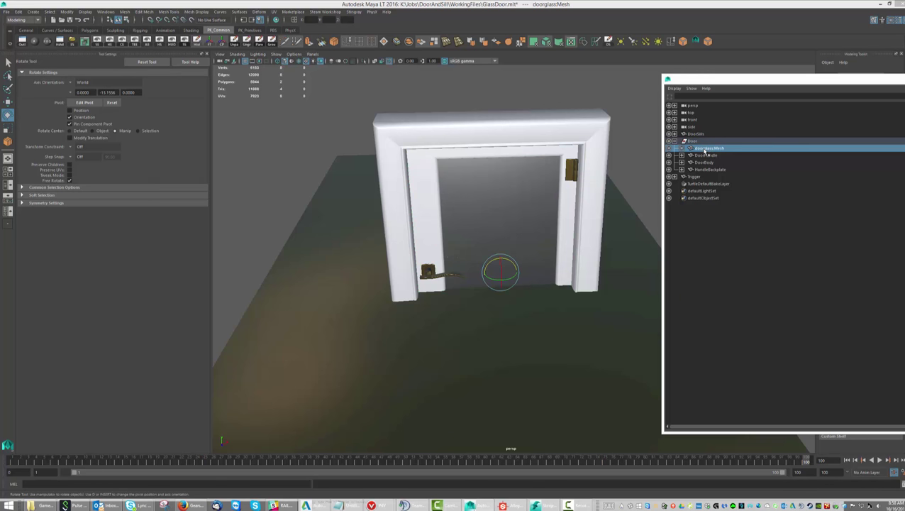
pyautogui.doubleClick(707, 149)
pyautogui.write('gl')
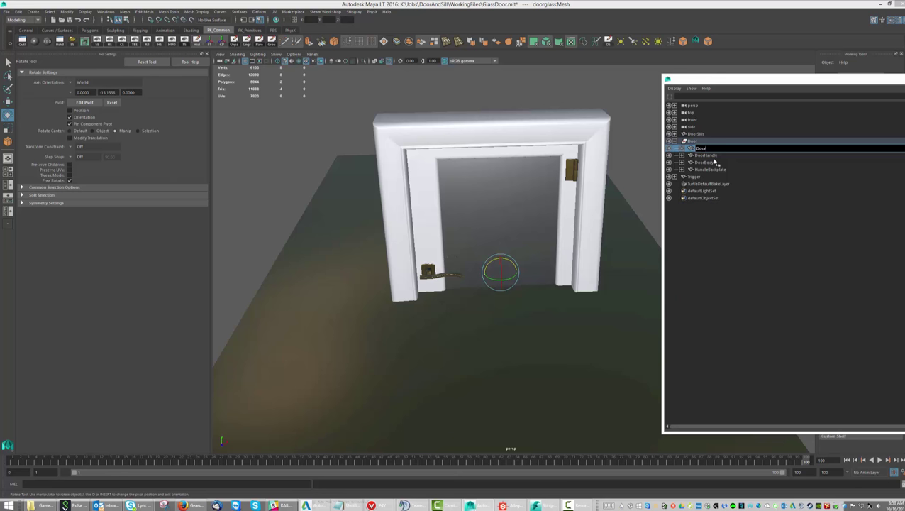
pyautogui.write('ss')
pyautogui.press('Return')
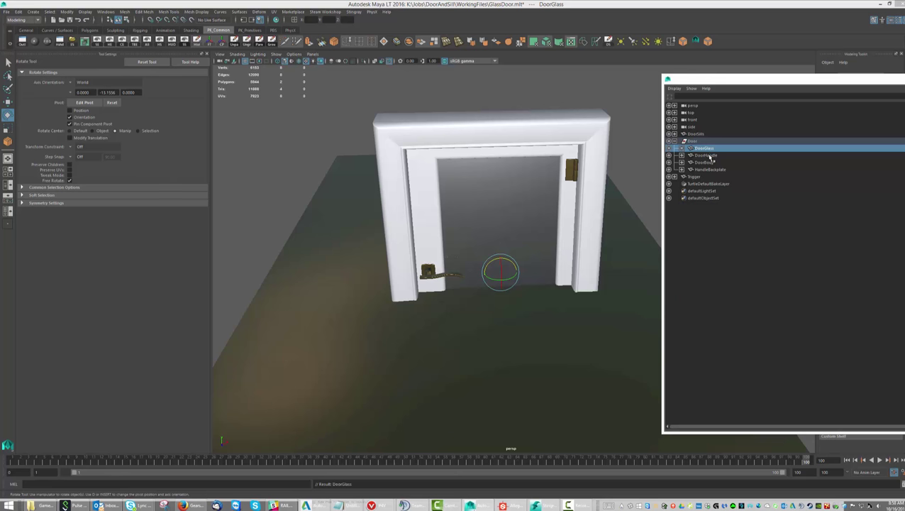
# - Select DoorHandle, DoorBody and HandleBackplate one after another to identify the parts of the Door group
pyautogui.click(710, 156)
pyautogui.click(705, 163)
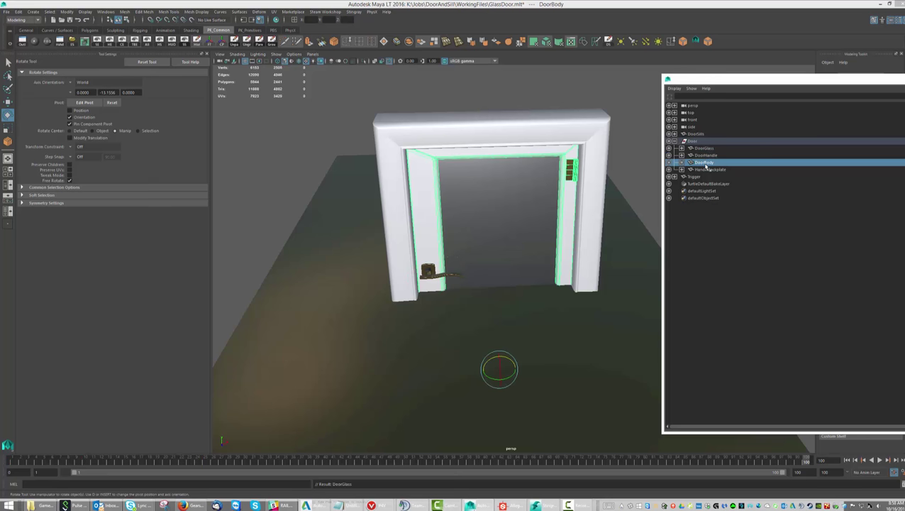
pyautogui.click(715, 170)
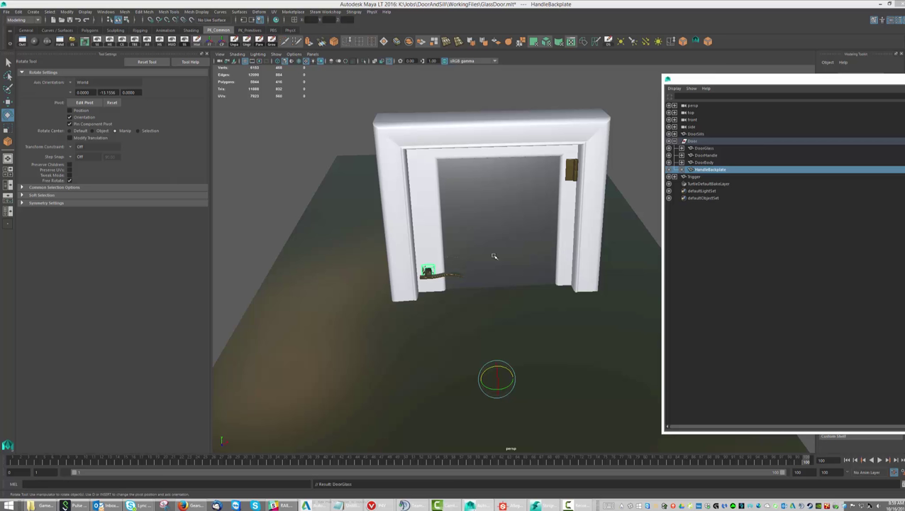
# - Play the animation with the Door group selected and again with DoorHandle selected to review how each is keyed
pyautogui.click(692, 141)
pyautogui.moveTo(12, 463)
pyautogui.mouseDown()
pyautogui.moveTo(753, 469)
pyautogui.moveTo(13, 454)
pyautogui.moveTo(265, 461)
pyautogui.mouseUp()
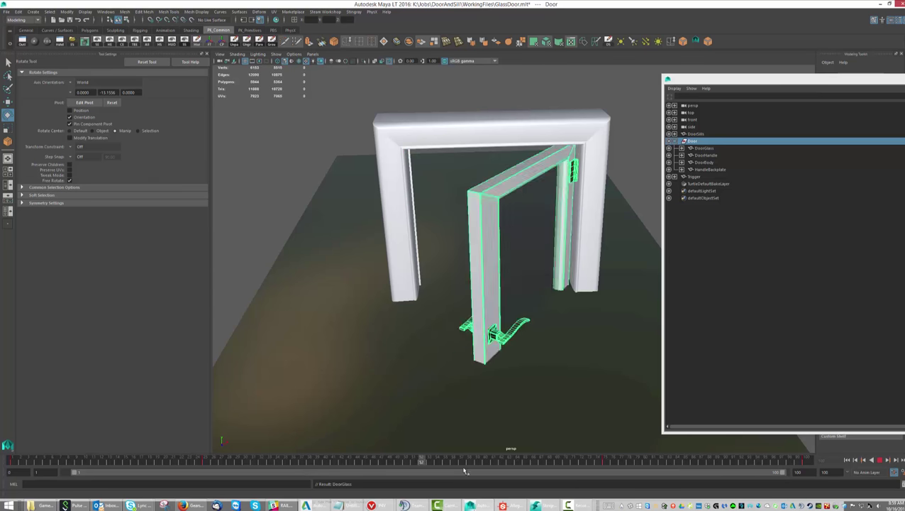
pyautogui.hotkey('alt', 'v')
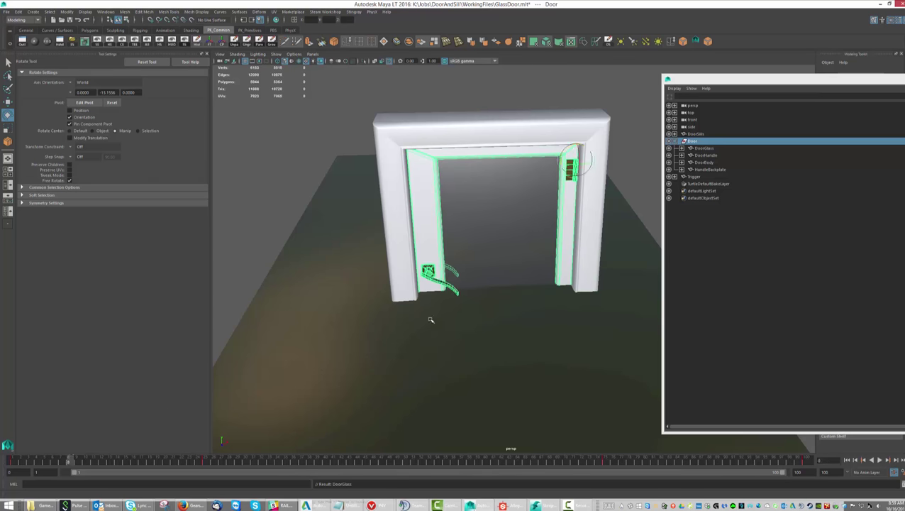
pyautogui.click(704, 156)
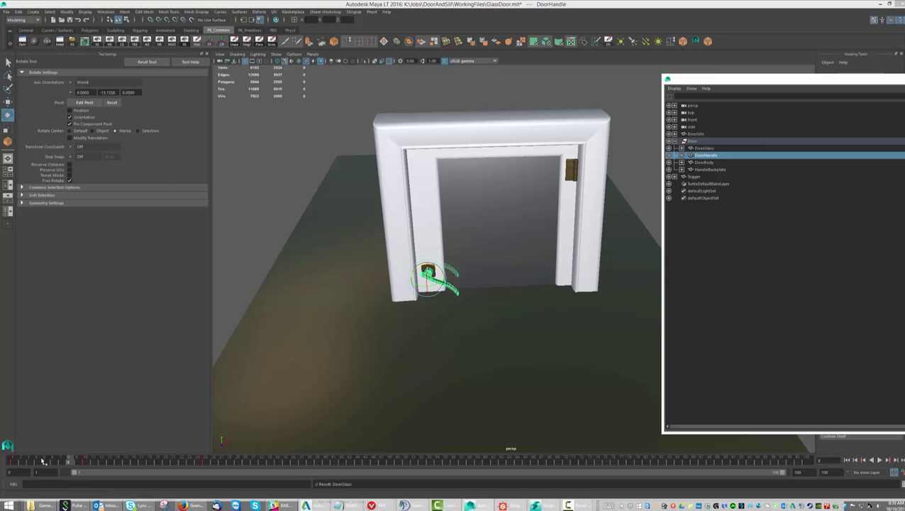
pyautogui.hotkey('alt', 'v')
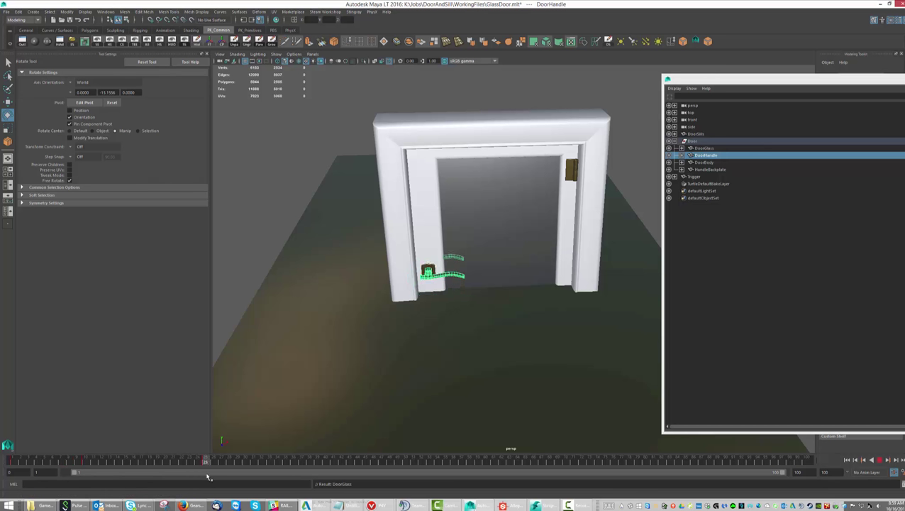
pyautogui.hotkey('alt', 'v')
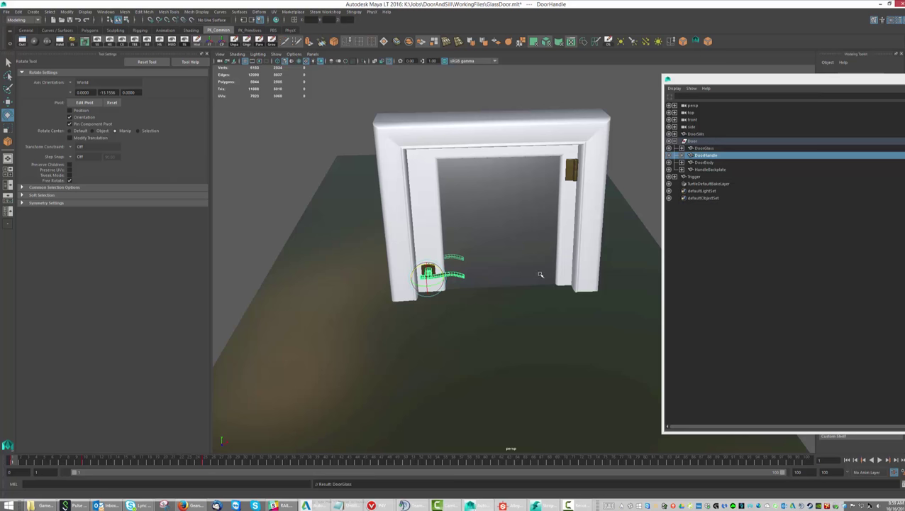
# - Try rotating the whole Door group about its hinge pivot at frame 1, and undo the rotation
pyautogui.click(692, 142)
pyautogui.moveTo(583, 164); pyautogui.dragTo(562, 174)
pyautogui.hotkey('ctrl', 'z')
pyautogui.hotkey('ctrl', 'z')
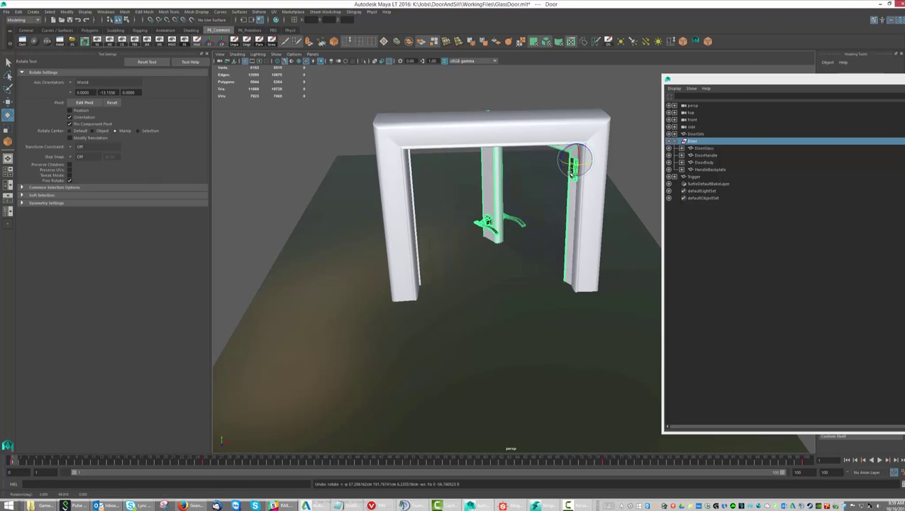
# - Rotate DoorHandle slightly about its own pivot, independently of the Door group
pyautogui.click(703, 157)
pyautogui.moveTo(439, 270); pyautogui.dragTo(440, 274)
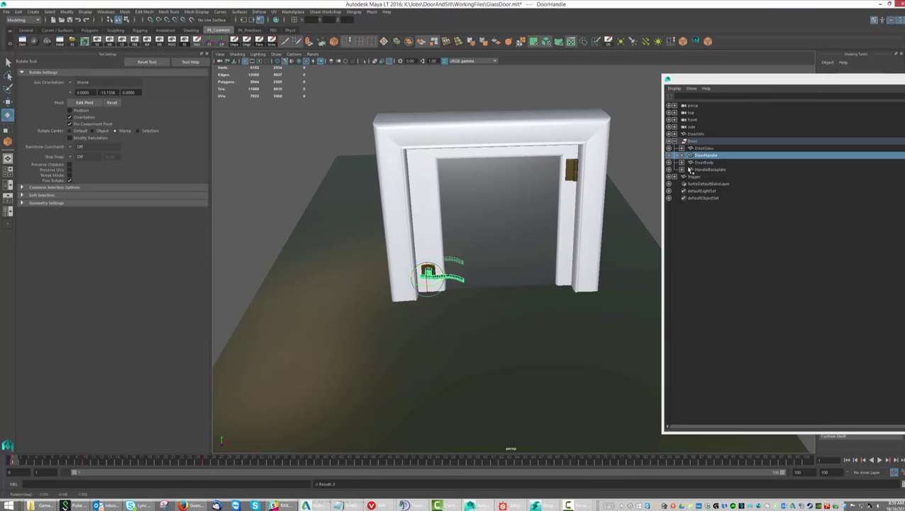
# - Try rotating the Door group open about its hinge, select DoorHandle to check that it follows, and undo the door's rotation
pyautogui.click(693, 142)
pyautogui.moveTo(585, 171); pyautogui.dragTo(589, 164)
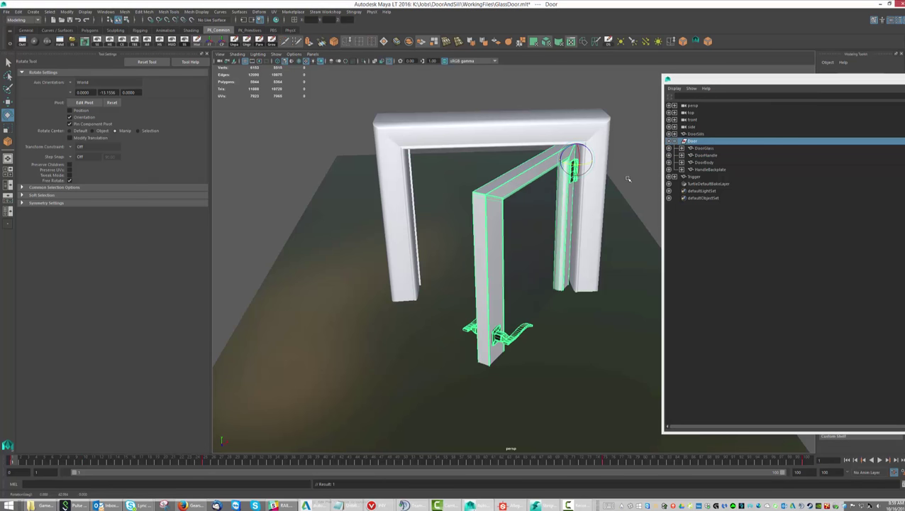
pyautogui.click(697, 155)
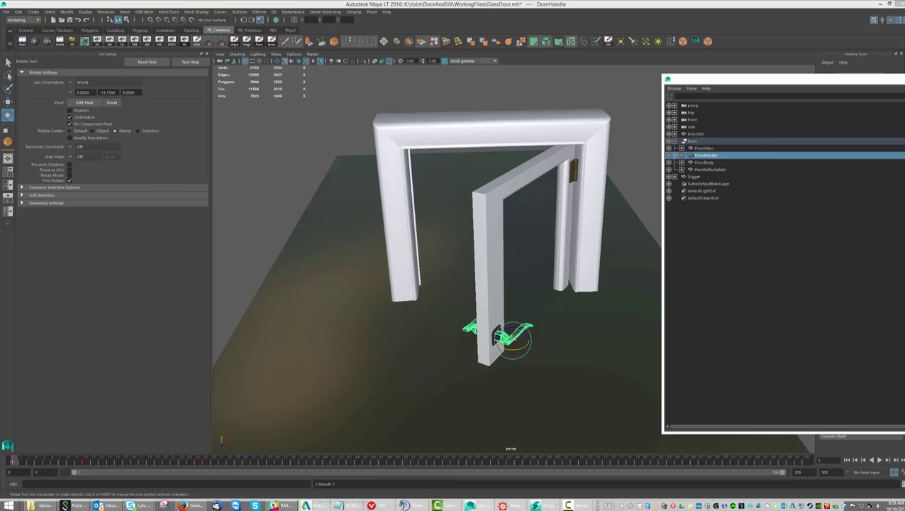
pyautogui.hotkey('ctrl', 'z')
pyautogui.hotkey('ctrl', 'z')
pyautogui.hotkey('ctrl', 'z')
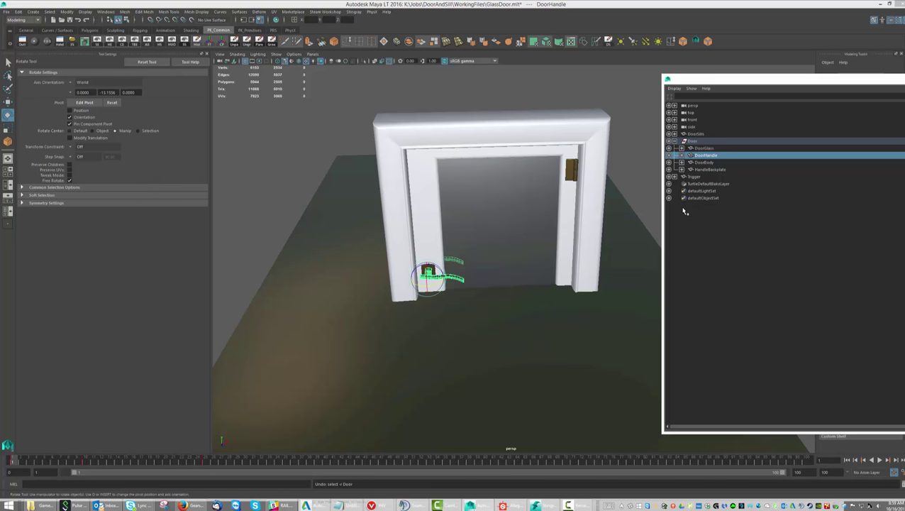
# - Undo DoorHandle's rotation and run through the animation from frame 1 to review the handle's keyed motion
pyautogui.hotkey('ctrl', 'z')
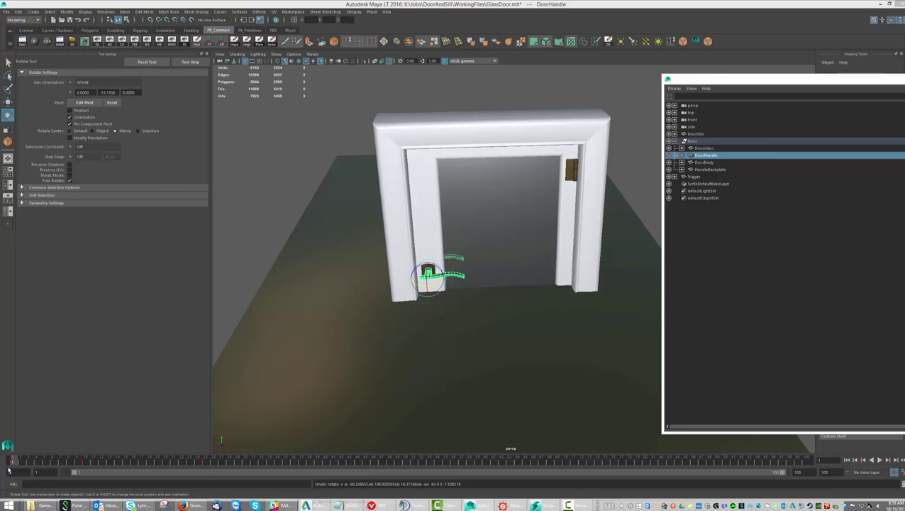
pyautogui.moveTo(12, 463); pyautogui.dragTo(415, 484)
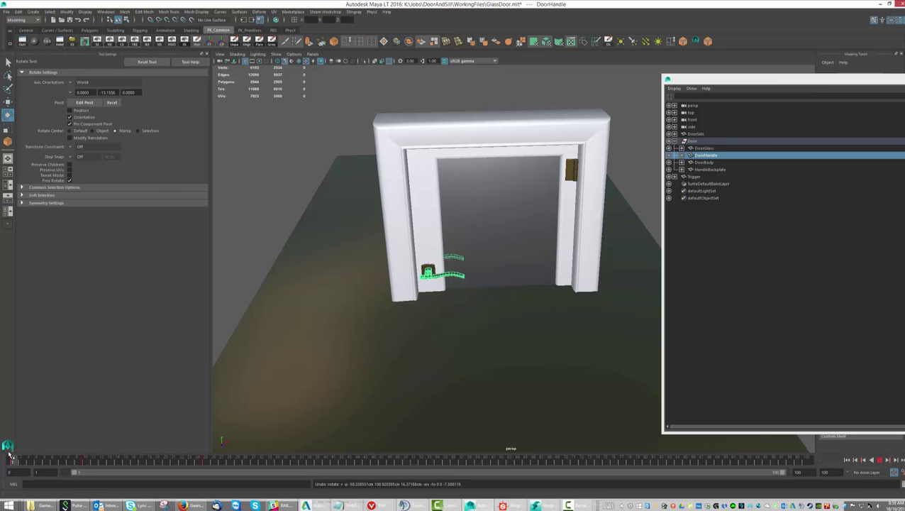
pyautogui.hotkey('alt', 'v')
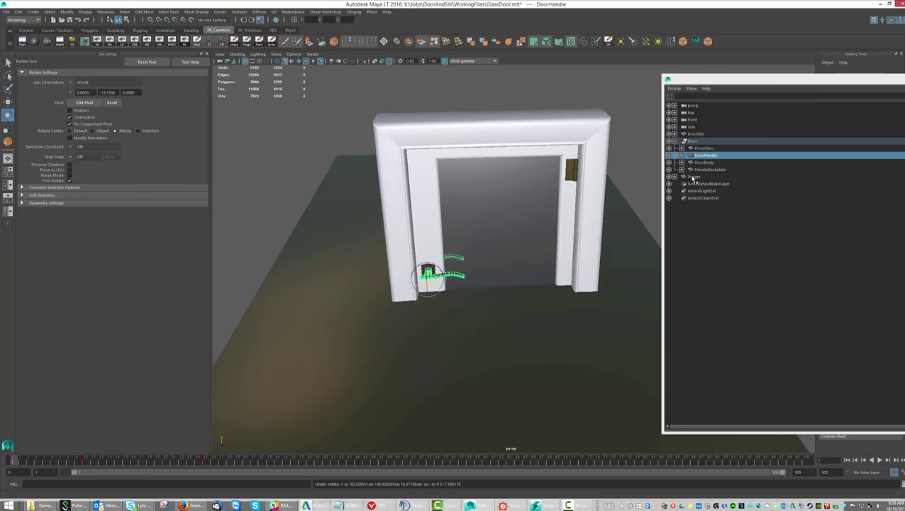
# - Frame the Trigger box around the door and review the three top-level objects Trigger, Door and DoorSills, collapsing the Door group
pyautogui.click(694, 176)
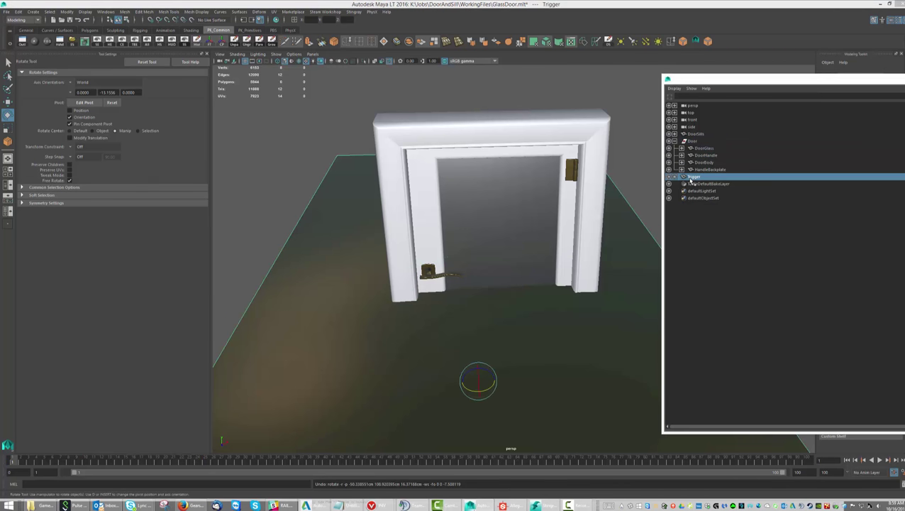
pyautogui.press('f')
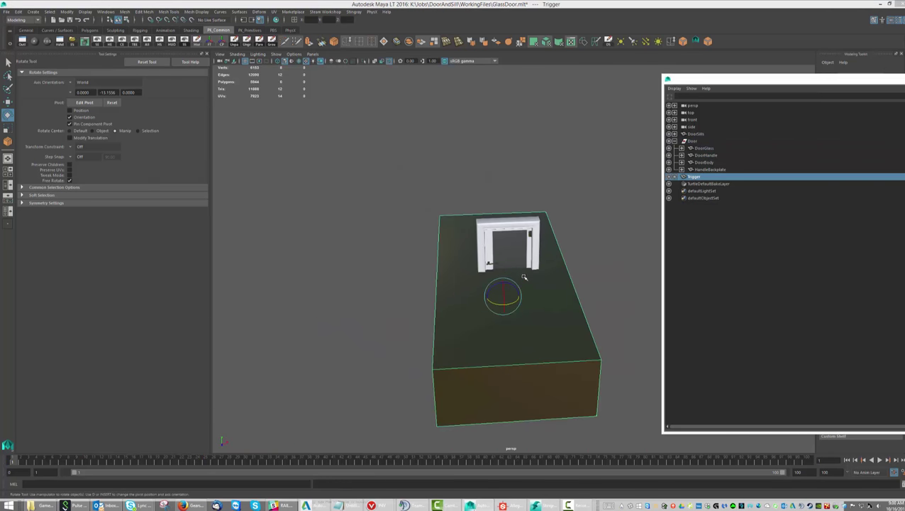
pyautogui.keyDown('alt'); pyautogui.moveTo(479, 283); pyautogui.dragTo(394, 299); pyautogui.keyUp('alt')
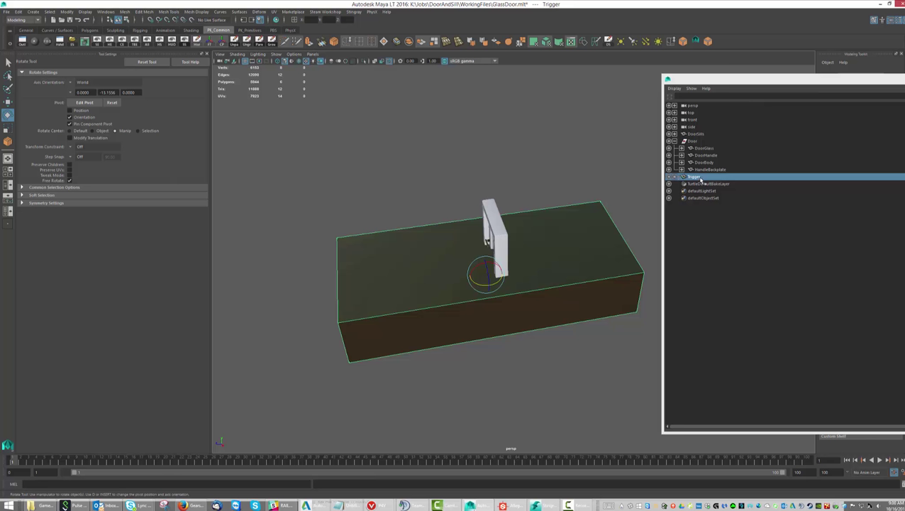
pyautogui.click(693, 141)
pyautogui.click(695, 177)
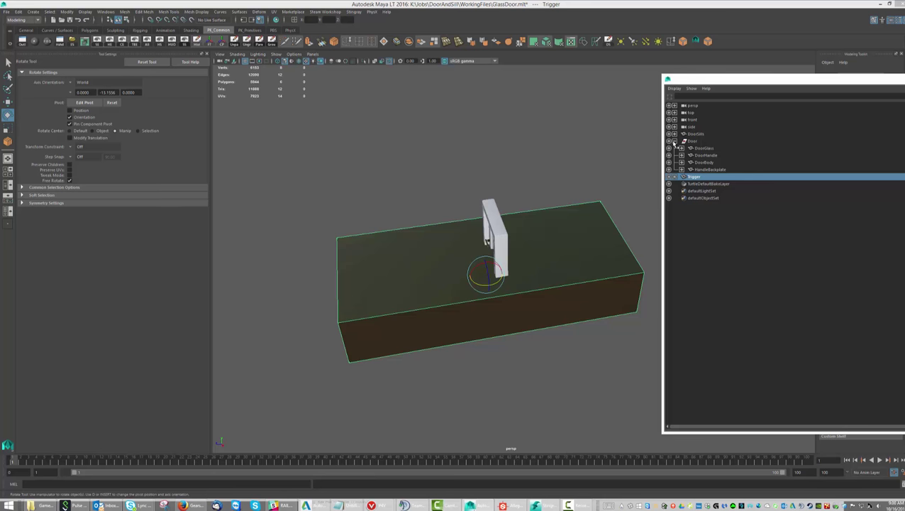
pyautogui.click(673, 141)
pyautogui.click(693, 134)
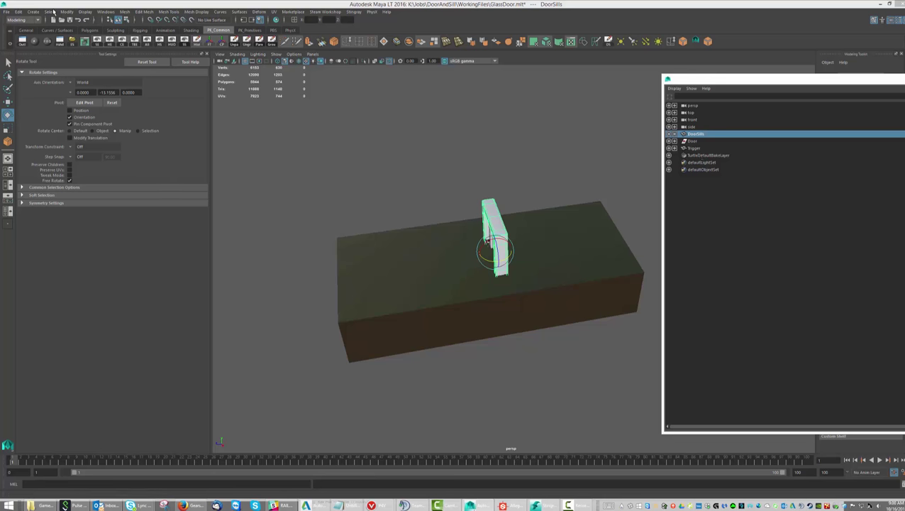
# - Open the Game Exporter's animation clips and compare the OpenDoor and CloseDoor frame ranges with the door's motion in the scene
pyautogui.click(6, 12)
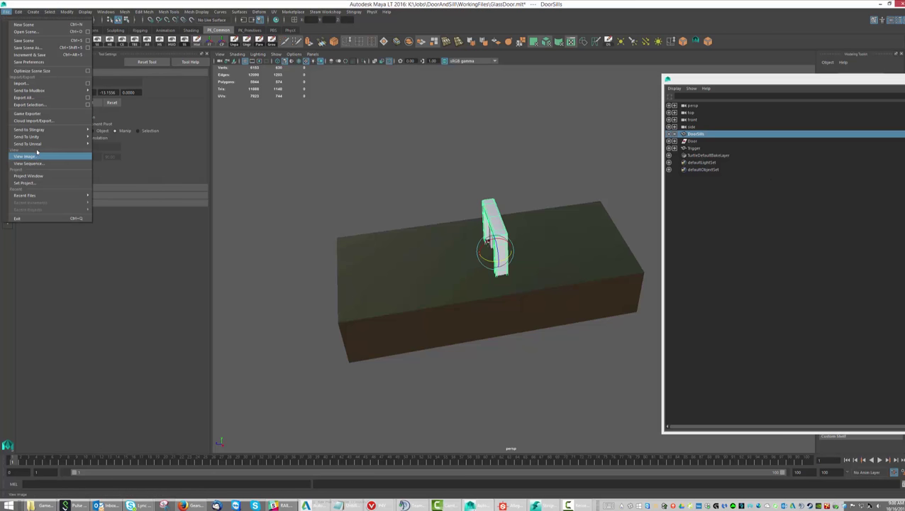
pyautogui.click(7, 13)
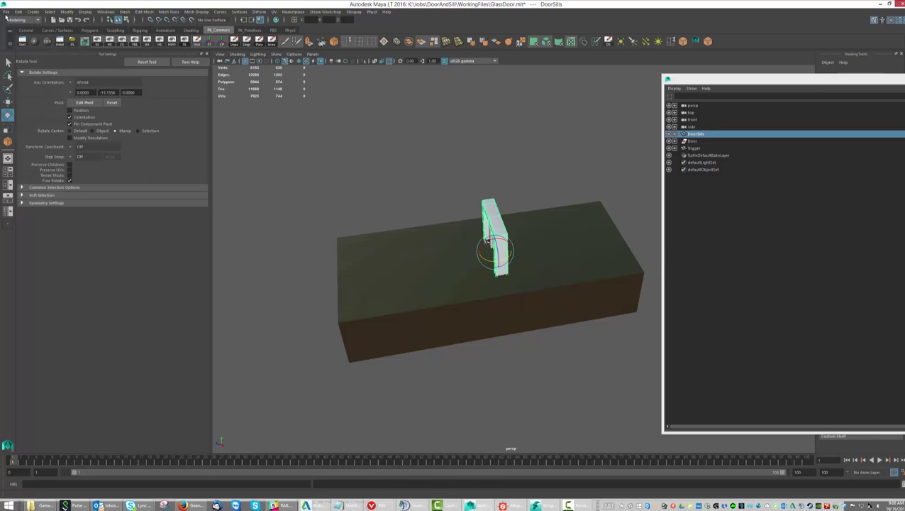
pyautogui.click(6, 12)
pyautogui.click(33, 121)
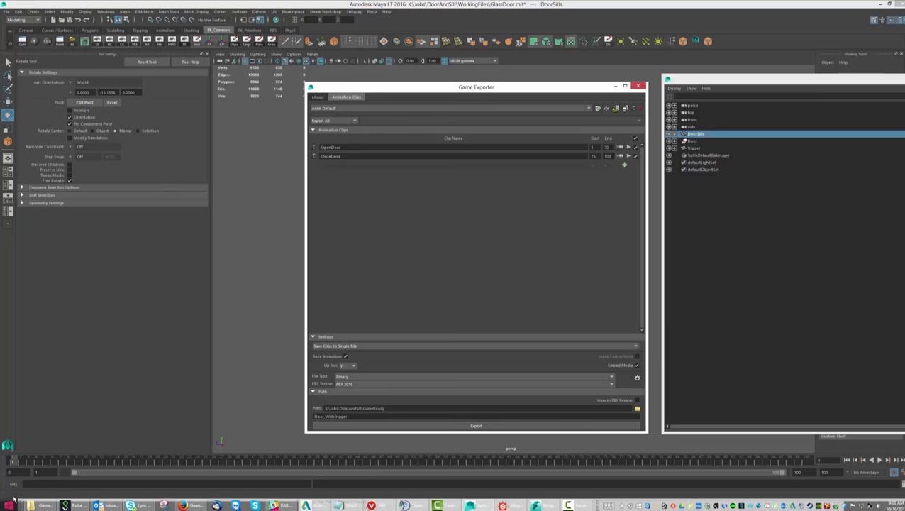
pyautogui.moveTo(13, 459); pyautogui.dragTo(256, 466)
pyautogui.moveTo(531, 86); pyautogui.dragTo(177, 37)
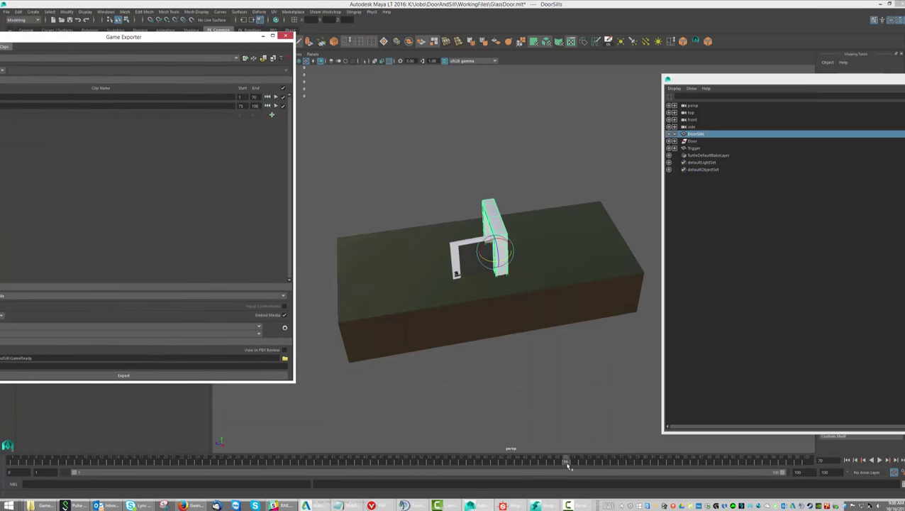
pyautogui.moveTo(568, 463); pyautogui.dragTo(756, 468)
pyautogui.click(487, 461)
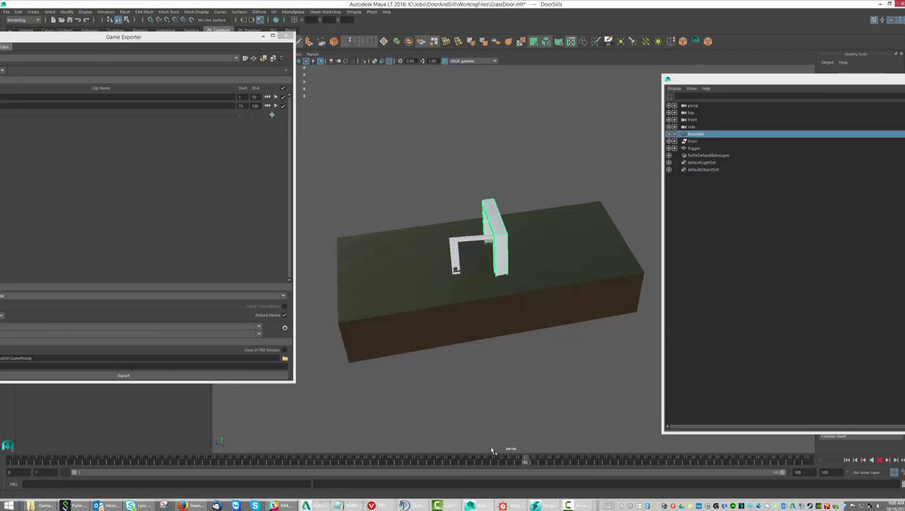
# - Set the CloseDoor clip's start frame to 70 and export Door_WithTrigger to the GameReady folder, replacing the existing file
pyautogui.click(251, 104)
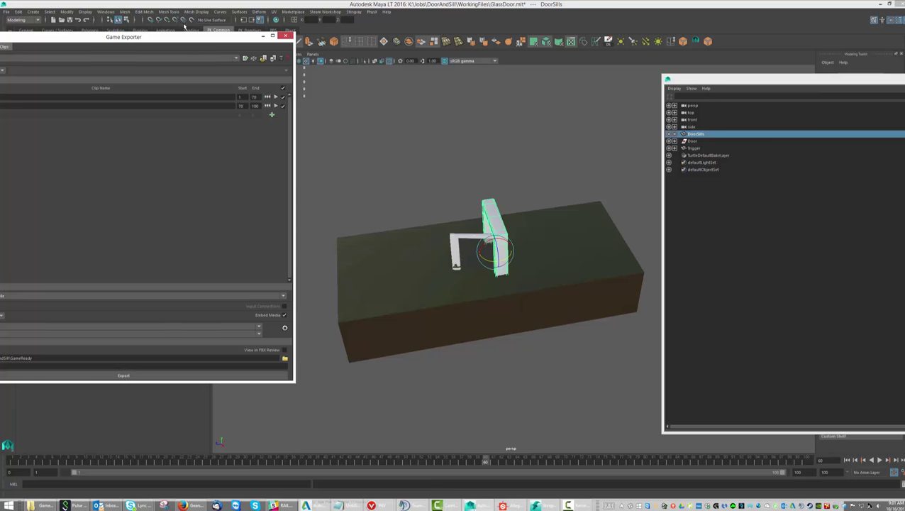
pyautogui.moveTo(185, 37); pyautogui.dragTo(337, 29)
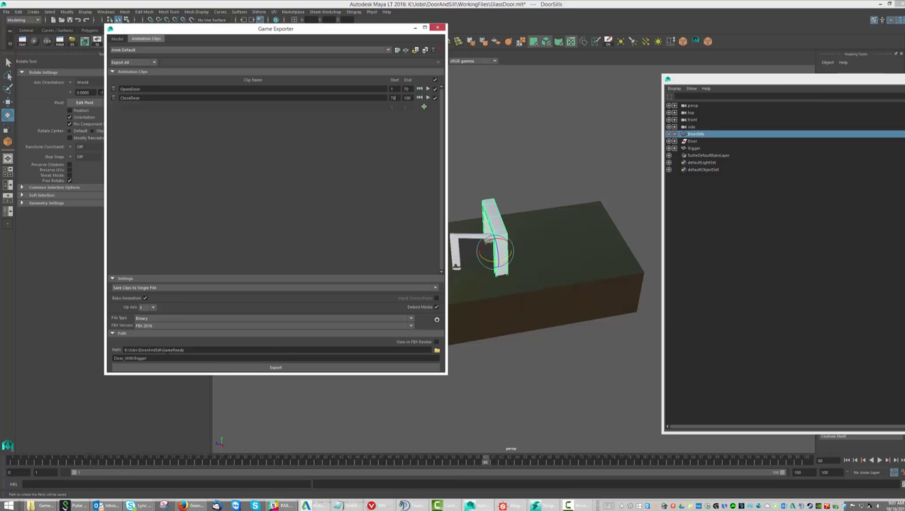
pyautogui.click(287, 367)
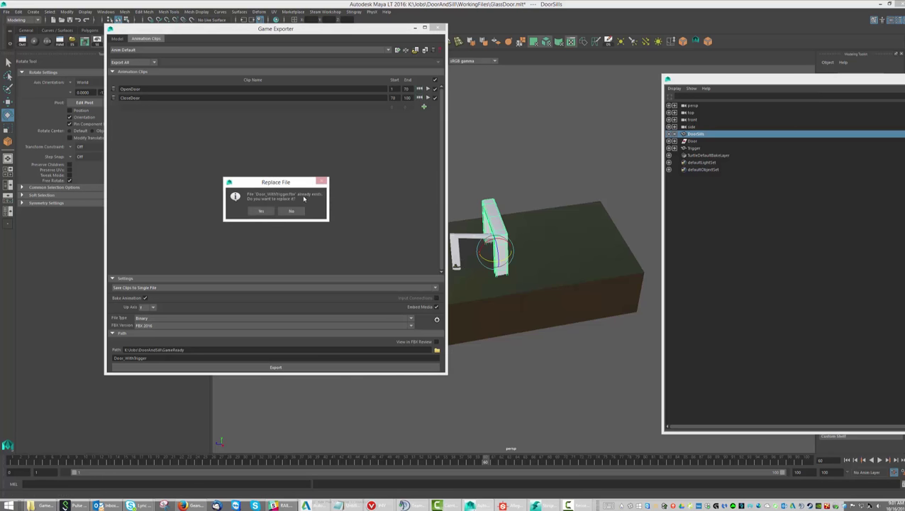
pyautogui.click(263, 211)
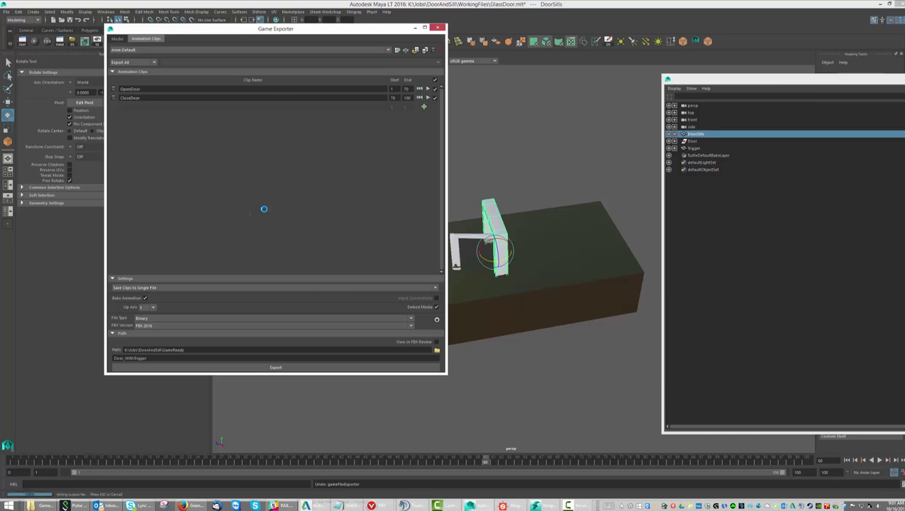
pyautogui.click(437, 28)
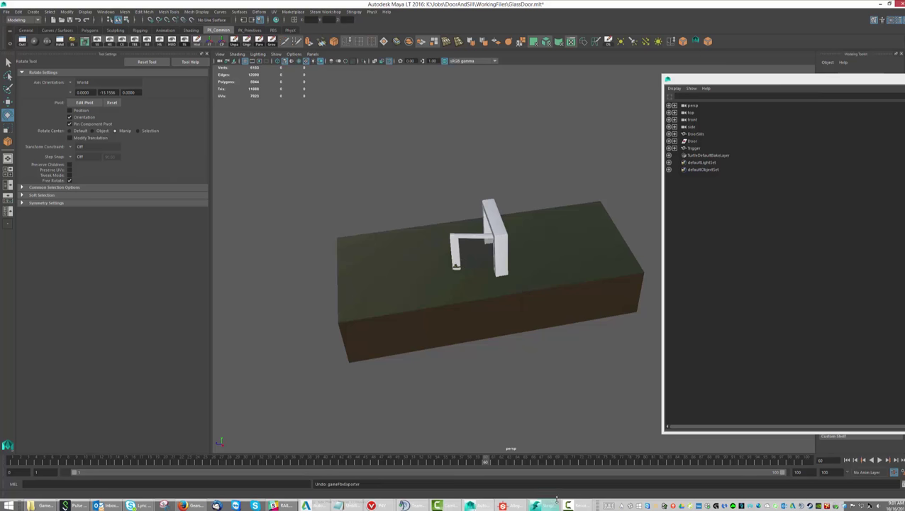
# - Switch to Stingray and delete all three Door_WithTrigger units from the level
pyautogui.click(536, 505)
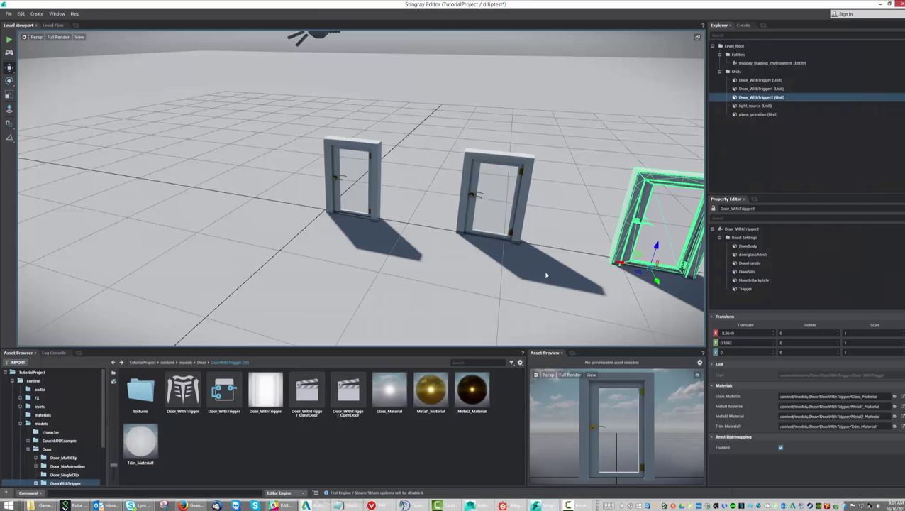
pyautogui.keyDown('alt'); pyautogui.moveTo(627, 241); pyautogui.dragTo(463, 224, button='middle'); pyautogui.keyUp('alt')
pyautogui.keyDown('alt'); pyautogui.moveTo(567, 232); pyautogui.dragTo(518, 222, button='middle'); pyautogui.keyUp('alt')
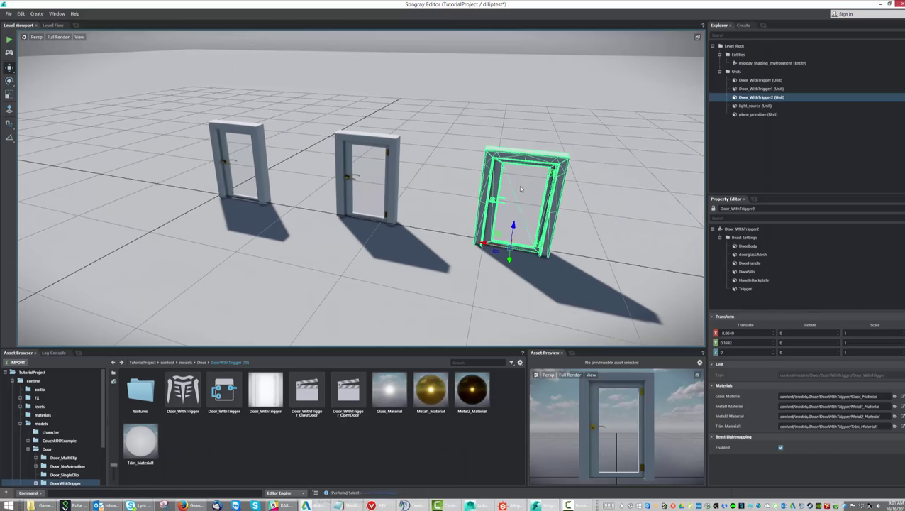
pyautogui.press('Delete')
pyautogui.click(346, 157)
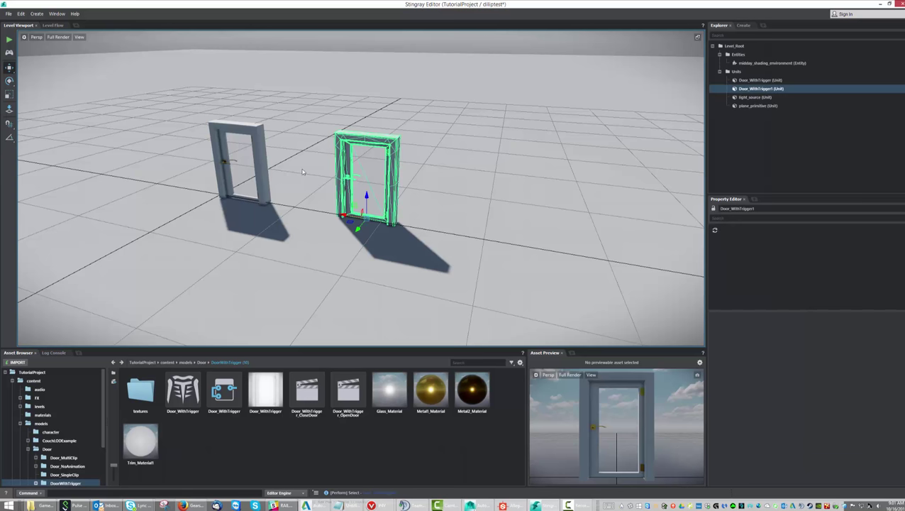
pyautogui.click(261, 169)
pyautogui.press('Delete')
pyautogui.click(379, 170)
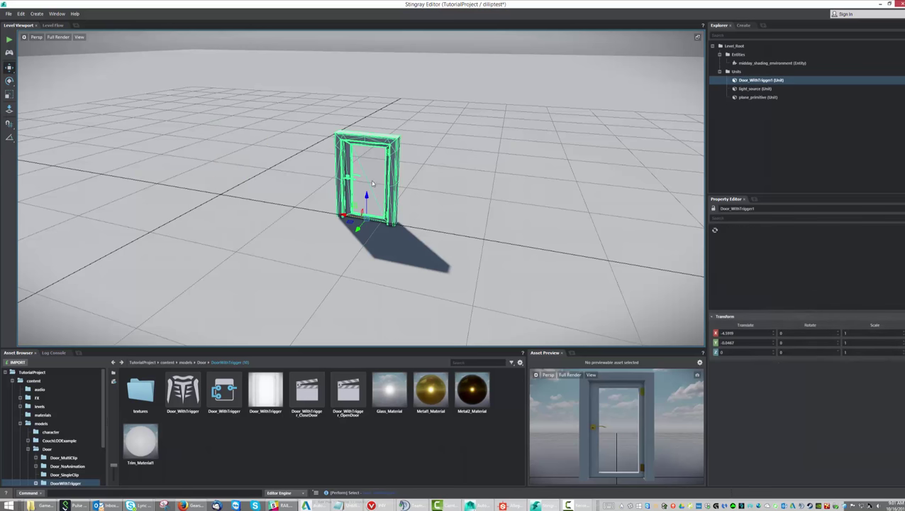
pyautogui.press('Delete')
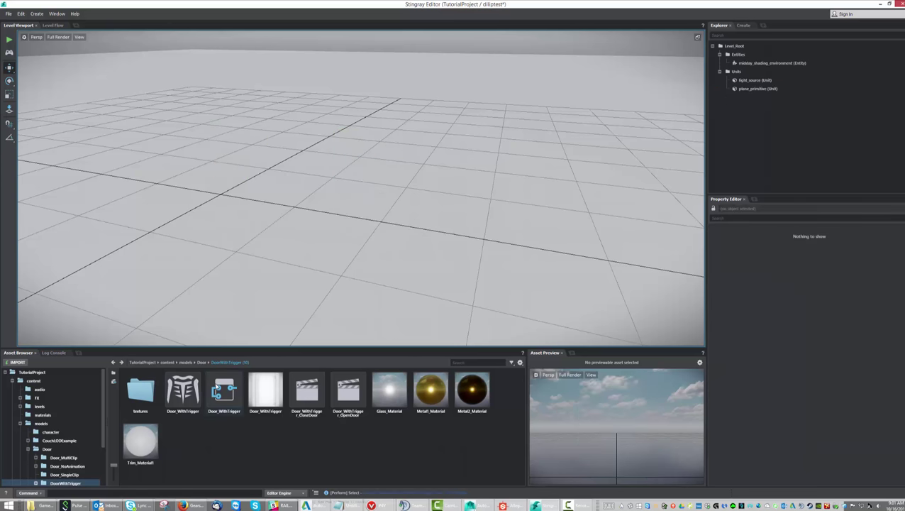
# - Reveal the DoorWithTrigger asset folder in File Explorer and delete all of its contents, including the textures folder
pyautogui.rightClick(216, 387)
pyautogui.click(236, 393)
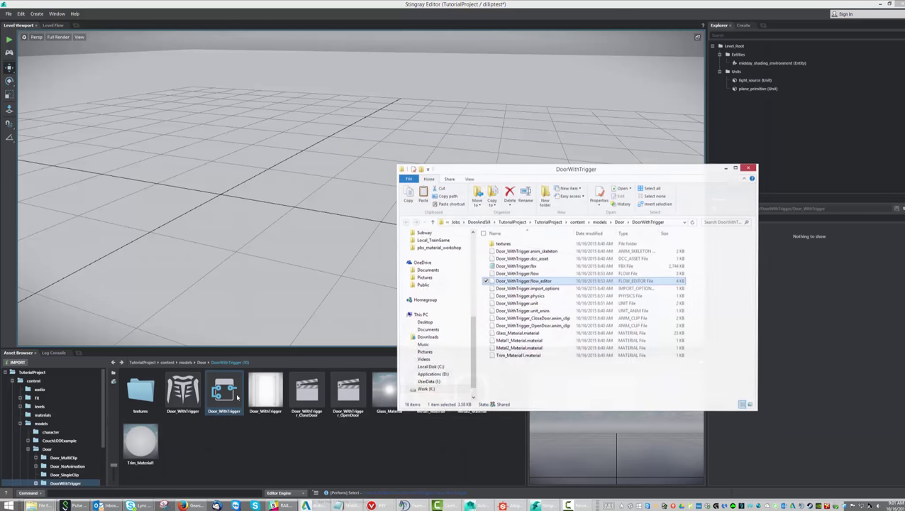
pyautogui.moveTo(529, 384); pyautogui.dragTo(507, 237)
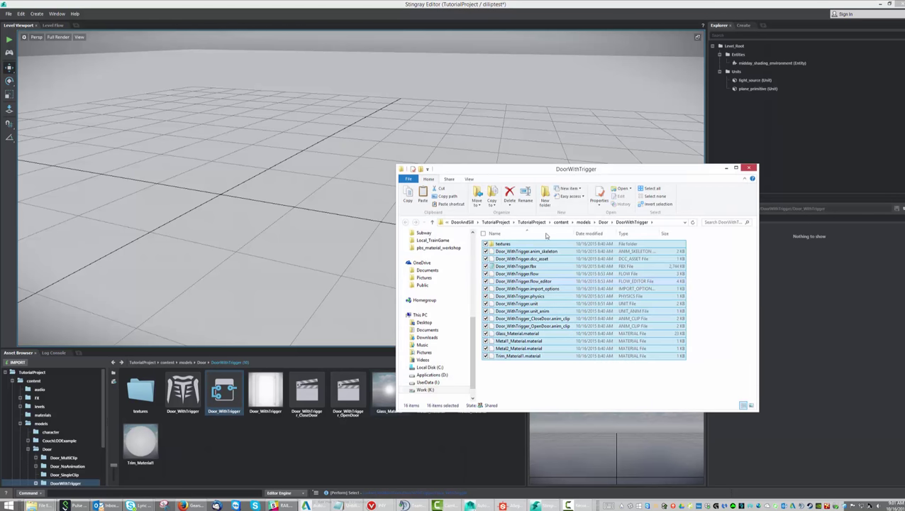
pyautogui.press('Delete')
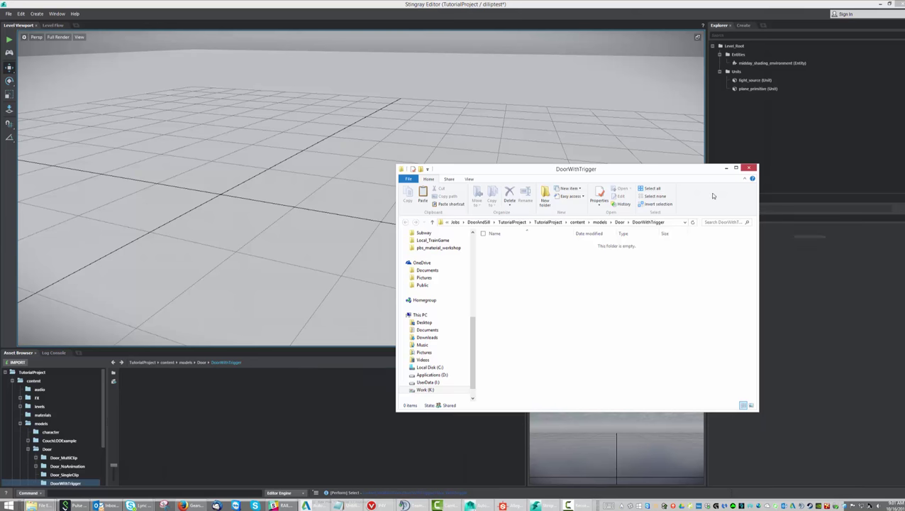
pyautogui.click(749, 168)
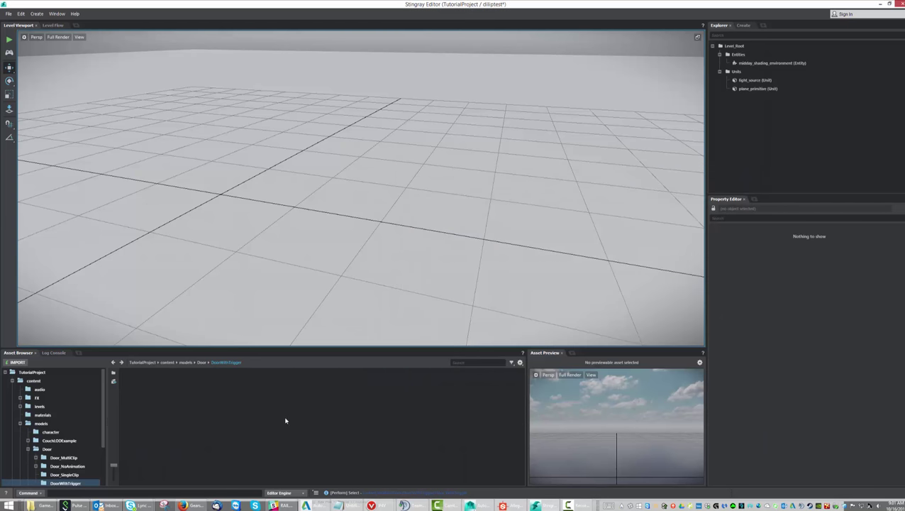
# - Import Door_WithTrigger.fbx from GameReady into the DoorWithTrigger folder with materials, textures, a new skeleton and animation clips enabled
pyautogui.click(14, 361)
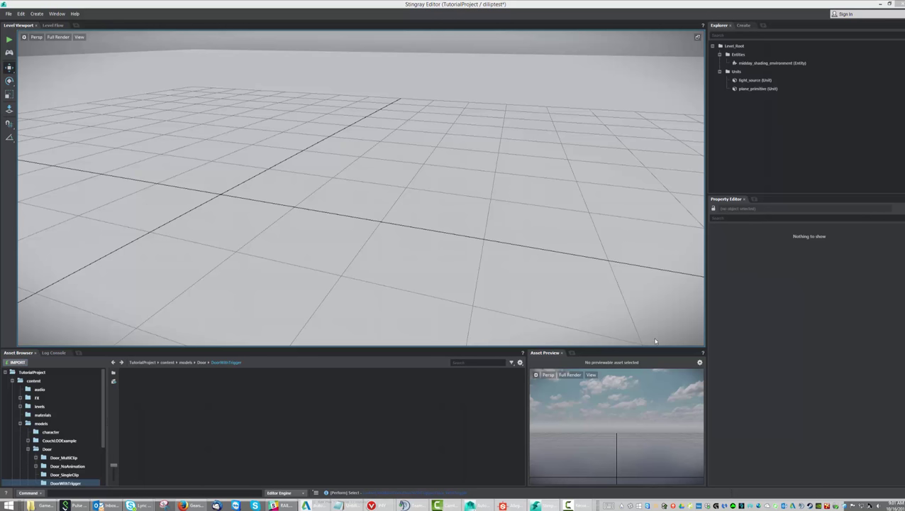
pyautogui.click(482, 159)
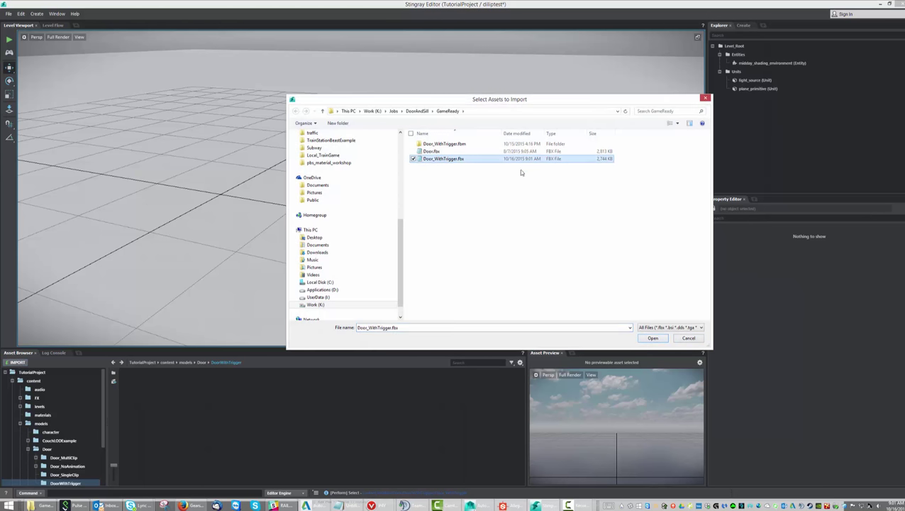
pyautogui.click(652, 339)
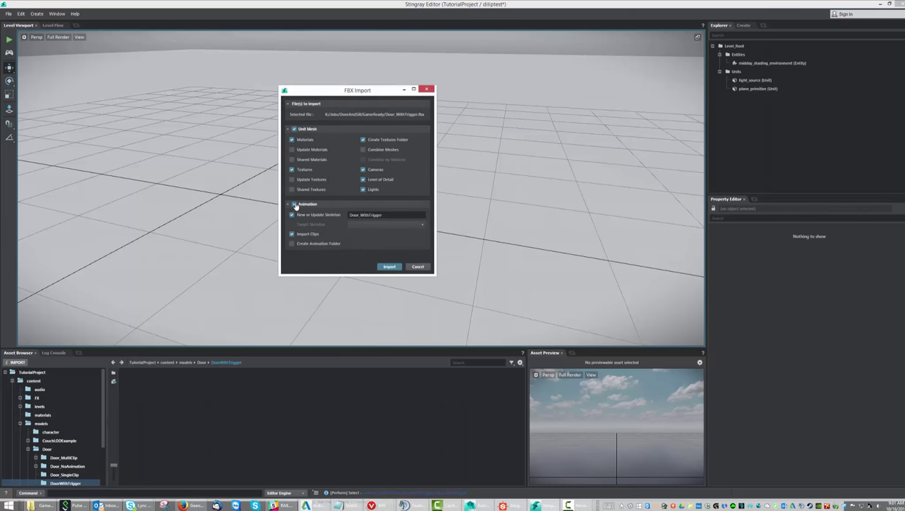
pyautogui.click(390, 267)
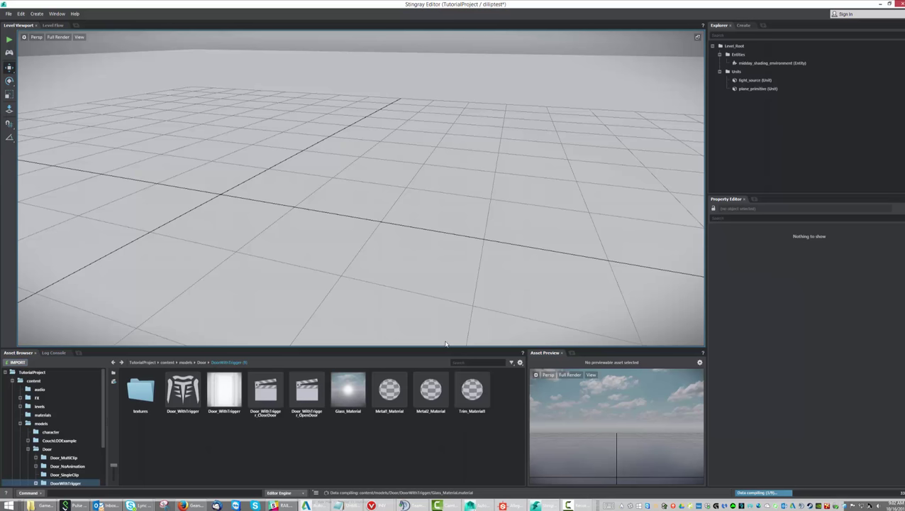
# - Preview the imported Door_WithTrigger_CloseDoor and Door_WithTrigger_OpenDoor animation clips
pyautogui.click(264, 392)
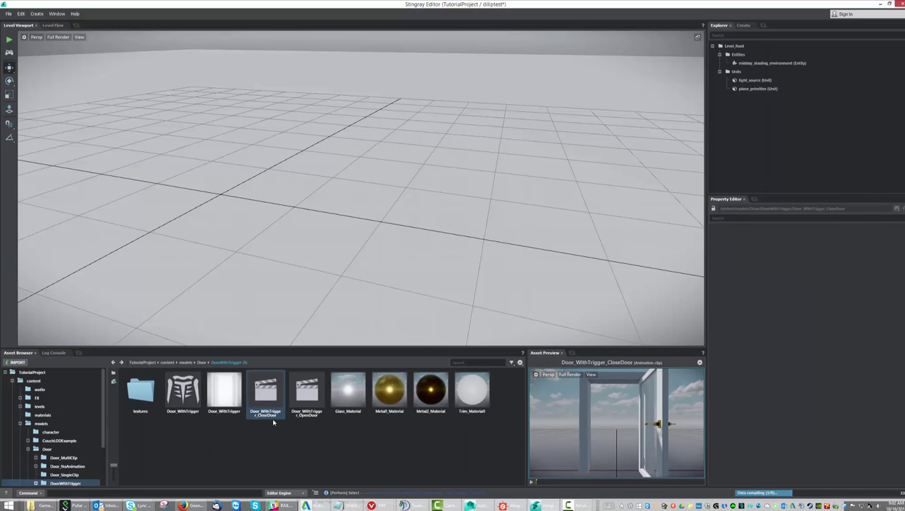
pyautogui.click(306, 397)
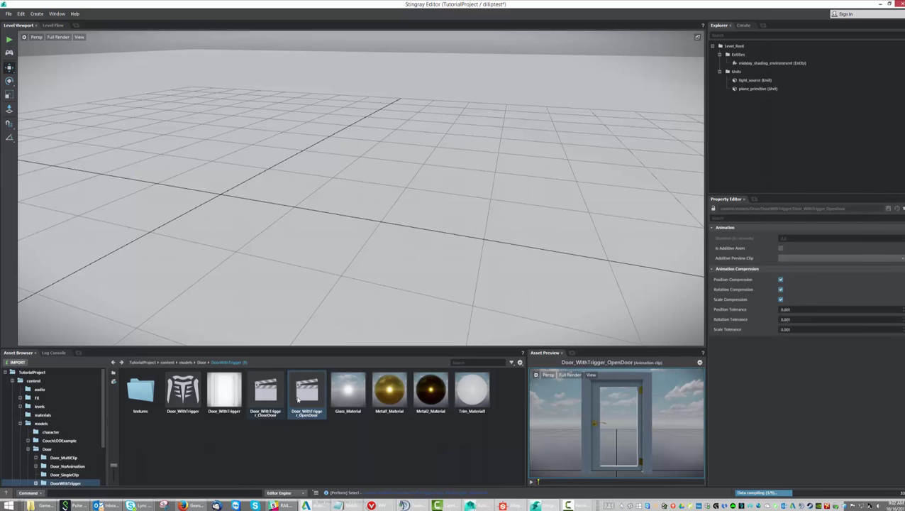
# - Switch to Maya LT and review the Game Exporter's animation clips and clip-saving options, leaving Save Clips to Single File selected
pyautogui.click(472, 505)
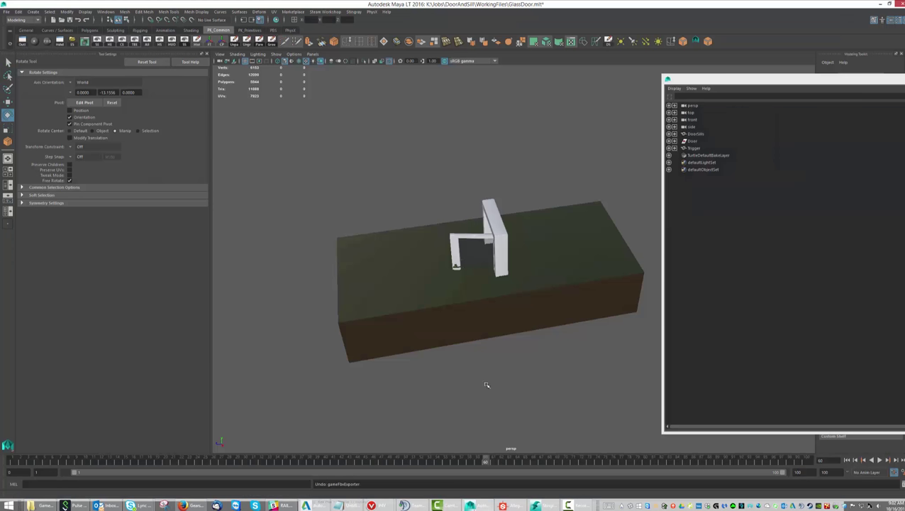
pyautogui.click(7, 12)
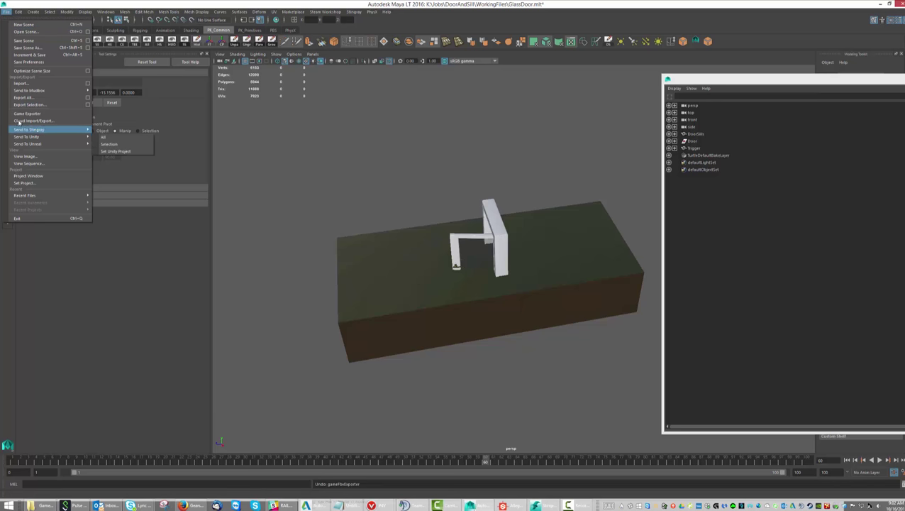
pyautogui.click(50, 123)
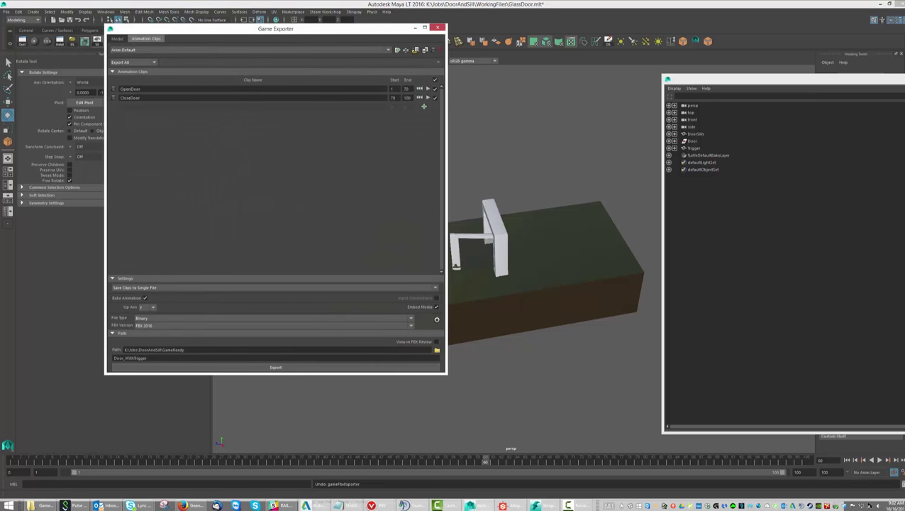
pyautogui.click(476, 505)
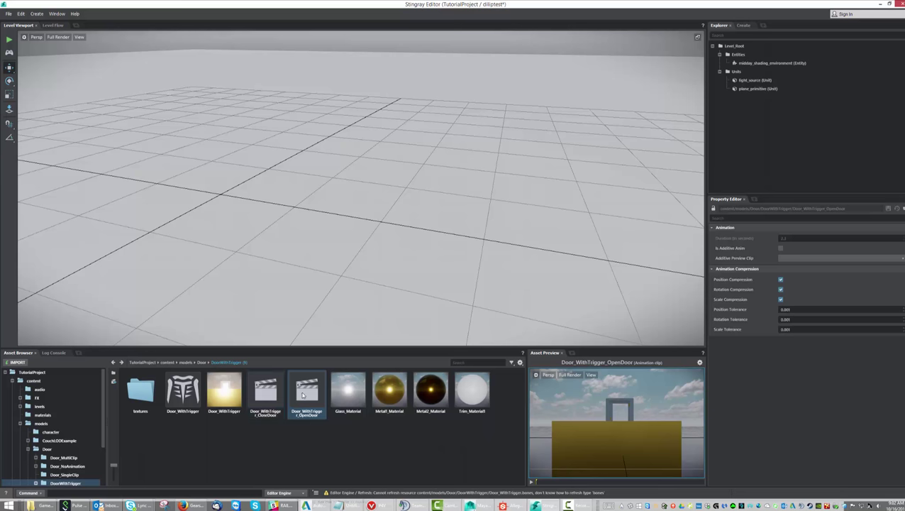
pyautogui.click(477, 505)
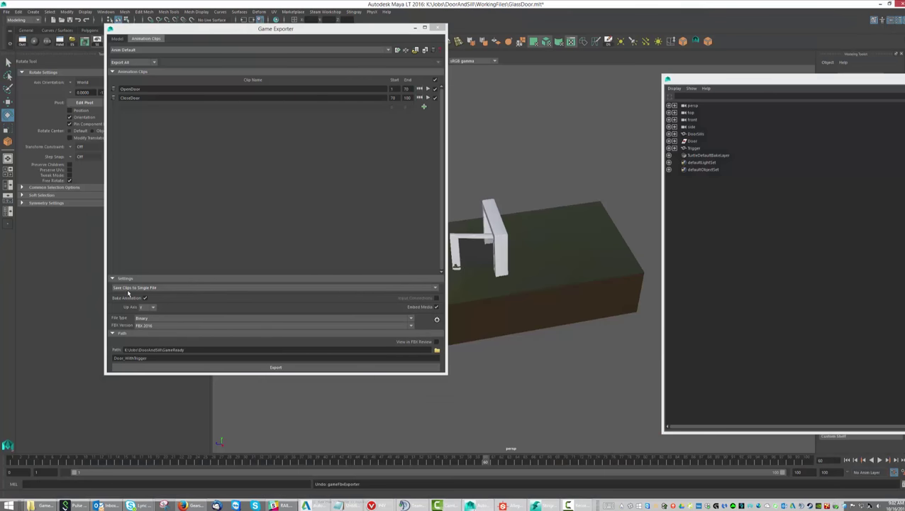
pyautogui.click(130, 288)
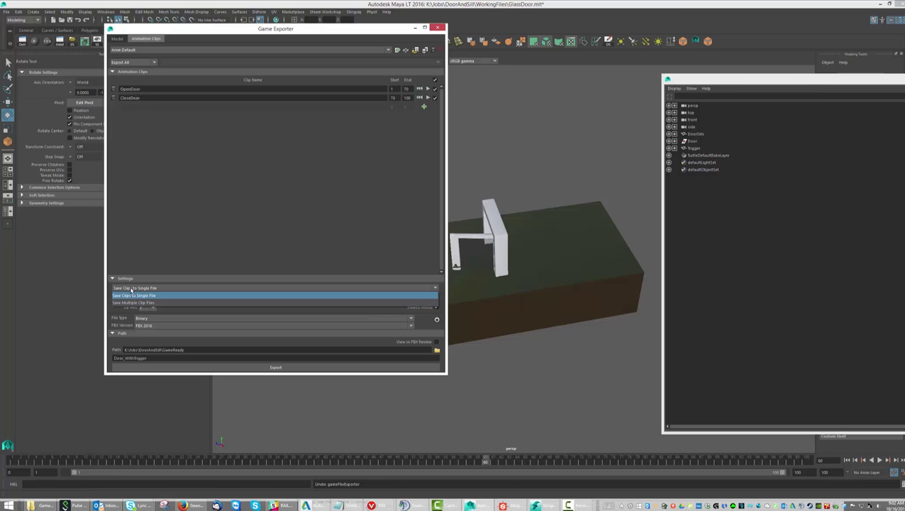
pyautogui.click(131, 290)
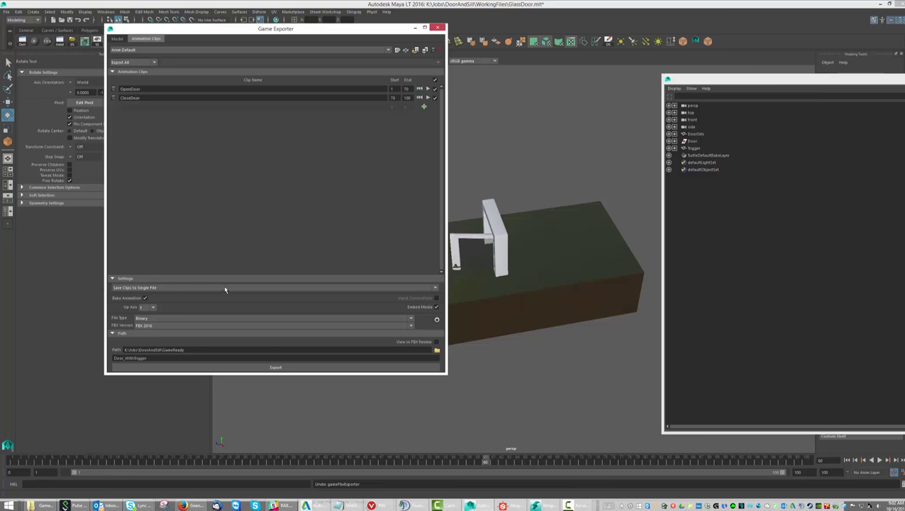
pyautogui.click(438, 28)
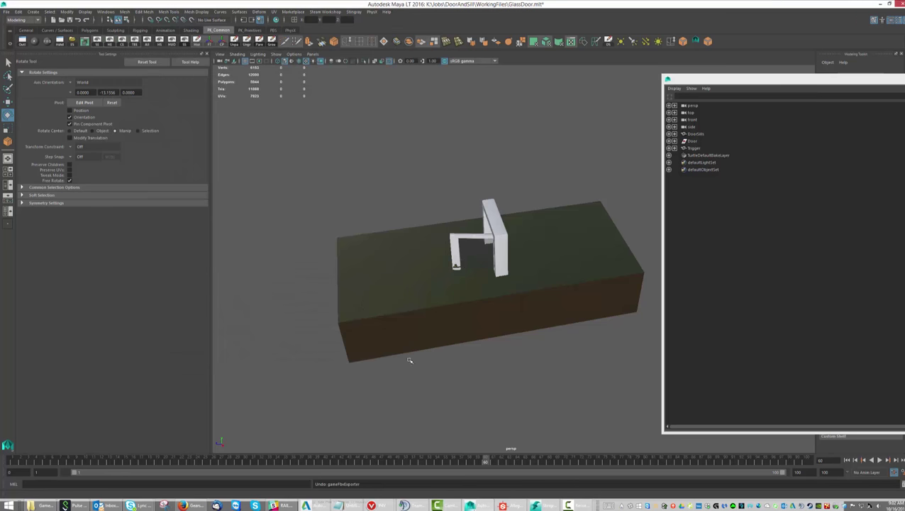
# - Switch to Stingray and open the Door_WithTrigger unit in the Unit Editor
pyautogui.click(545, 505)
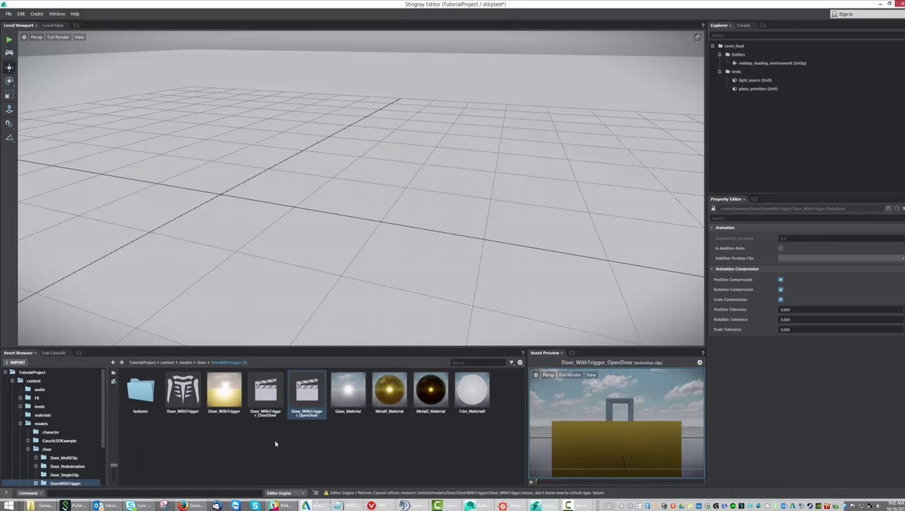
pyautogui.click(229, 394)
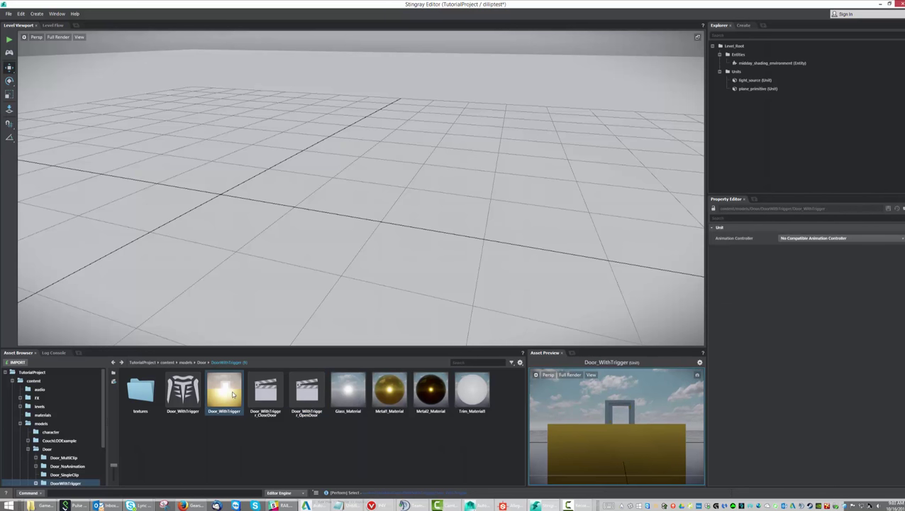
pyautogui.doubleClick(233, 394)
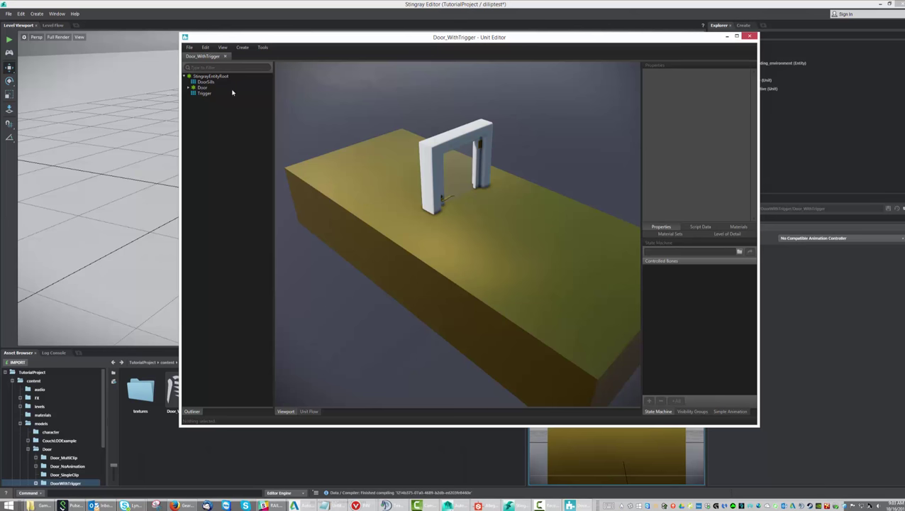
# - Turn off Visible and Cast Shadows for the Trigger mesh
pyautogui.click(201, 94)
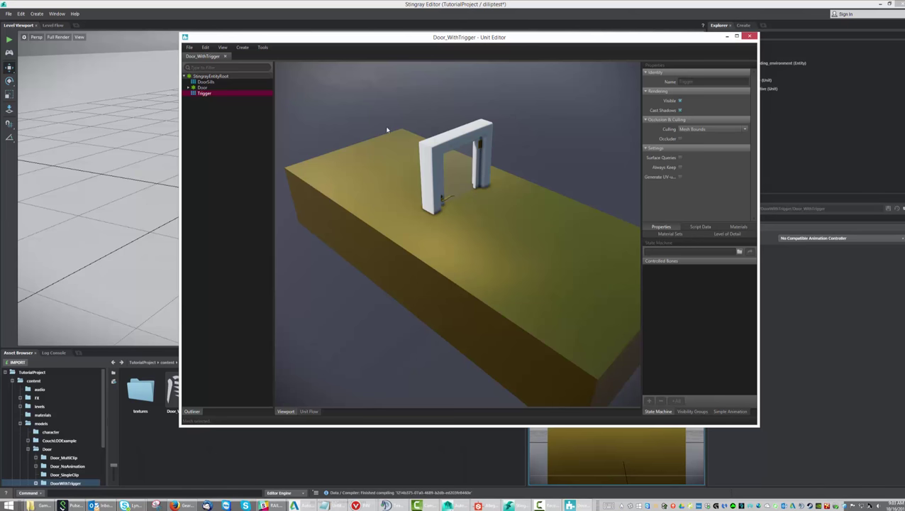
pyautogui.click(680, 101)
pyautogui.click(679, 110)
# - Create a physics actor from the Trigger mesh and set its shape template to character_trigger
pyautogui.click(242, 46)
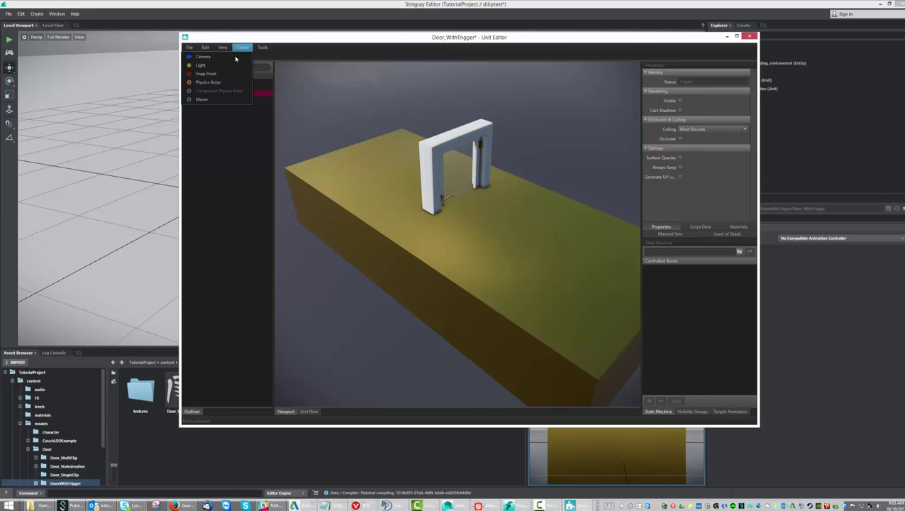
pyautogui.click(221, 82)
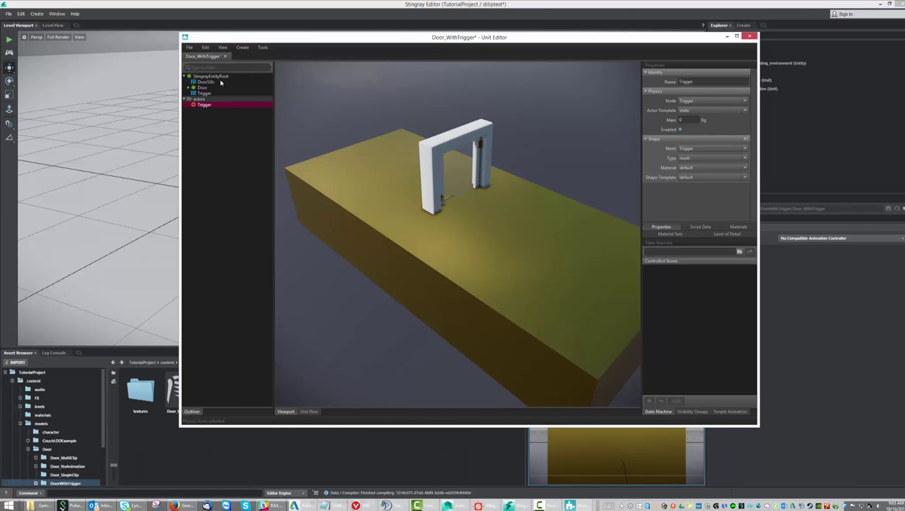
pyautogui.click(700, 177)
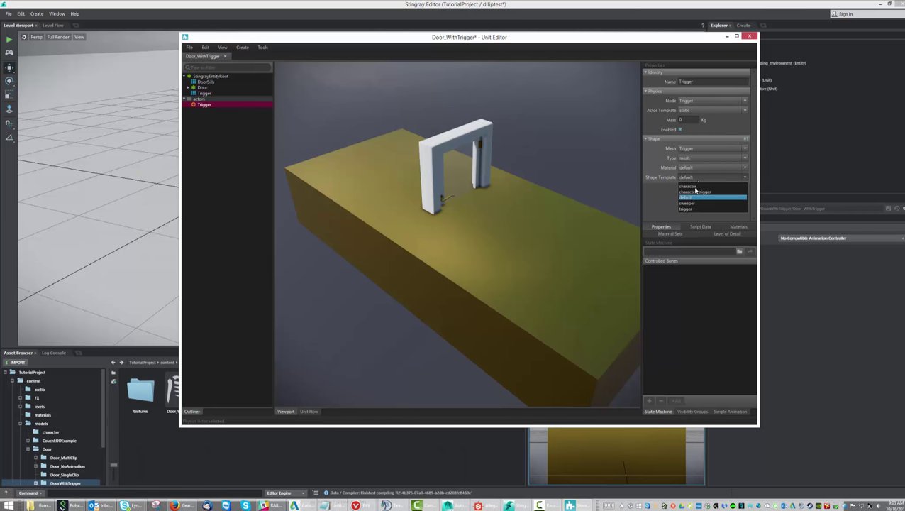
pyautogui.click(695, 192)
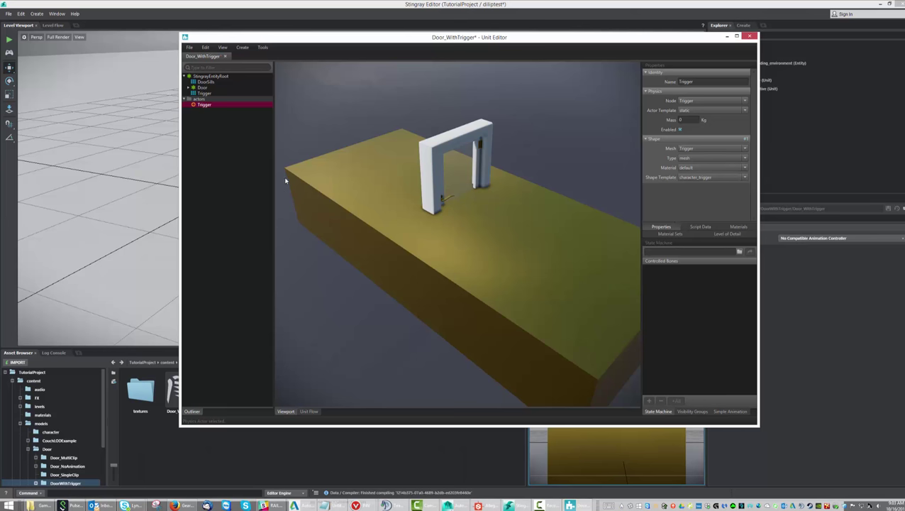
# - Expand the Door group's meshes and create a physics actor for the DoorSills mesh
pyautogui.click(189, 87)
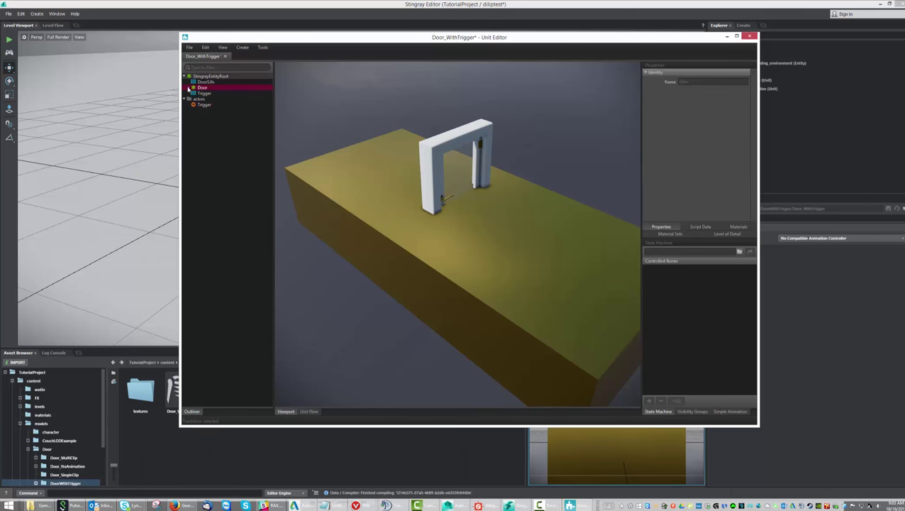
pyautogui.click(188, 88)
pyautogui.click(206, 82)
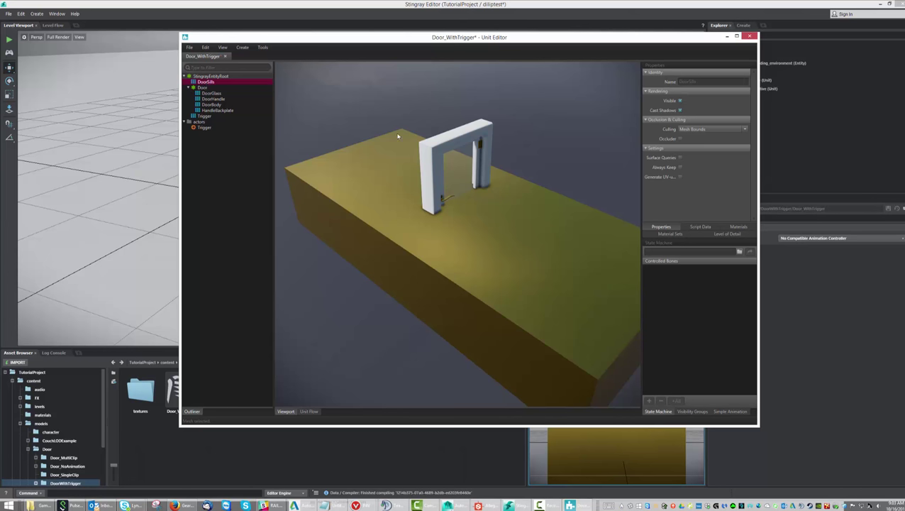
pyautogui.click(241, 47)
pyautogui.click(224, 82)
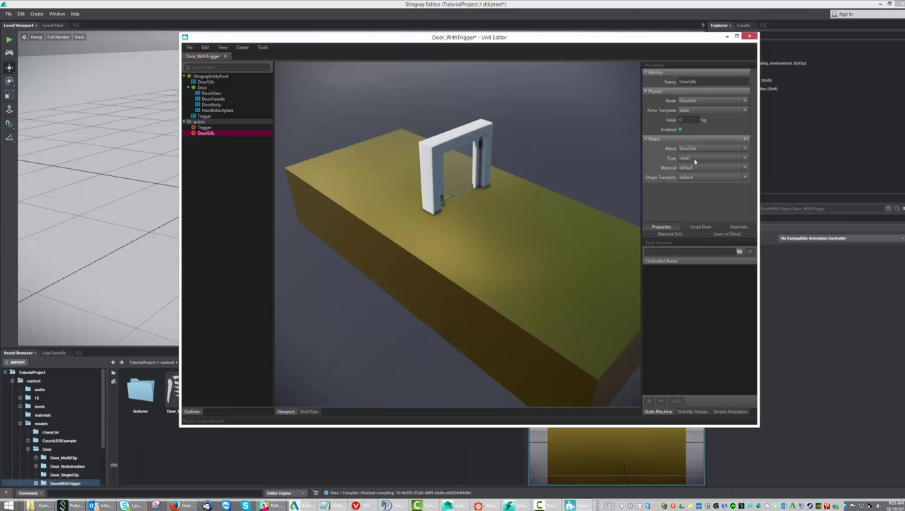
# - Create physics actors for the DoorGlass and DoorBody meshes with the keyframed actor template, keeping the default shape template
pyautogui.click(211, 95)
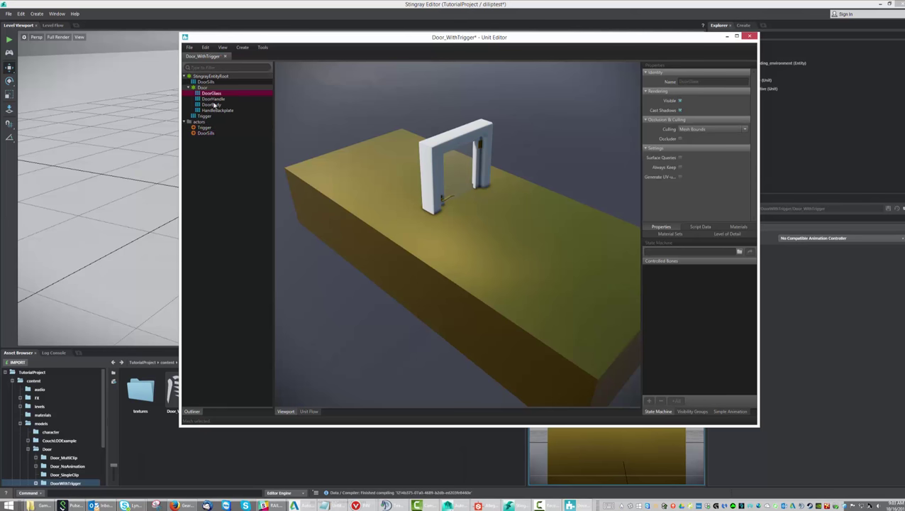
pyautogui.keyDown('ctrl'); pyautogui.click(213, 105); pyautogui.keyUp('ctrl')
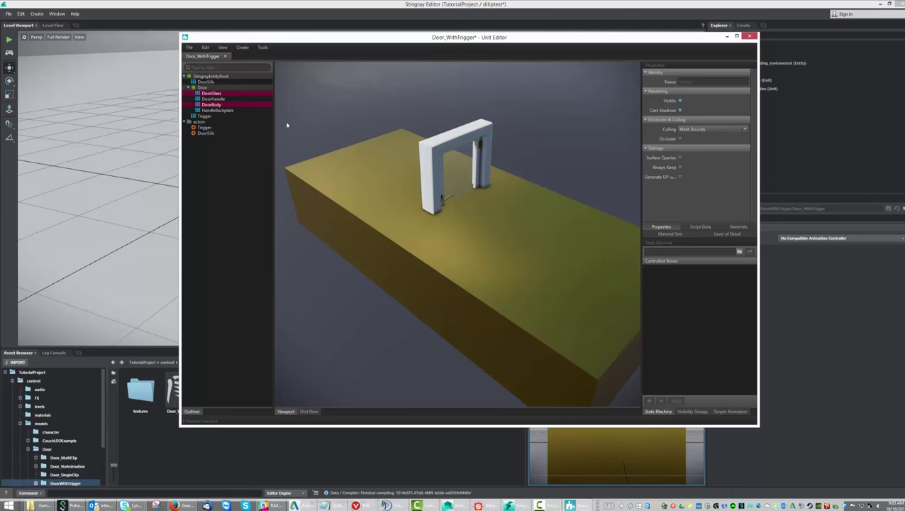
pyautogui.click(241, 46)
pyautogui.click(232, 85)
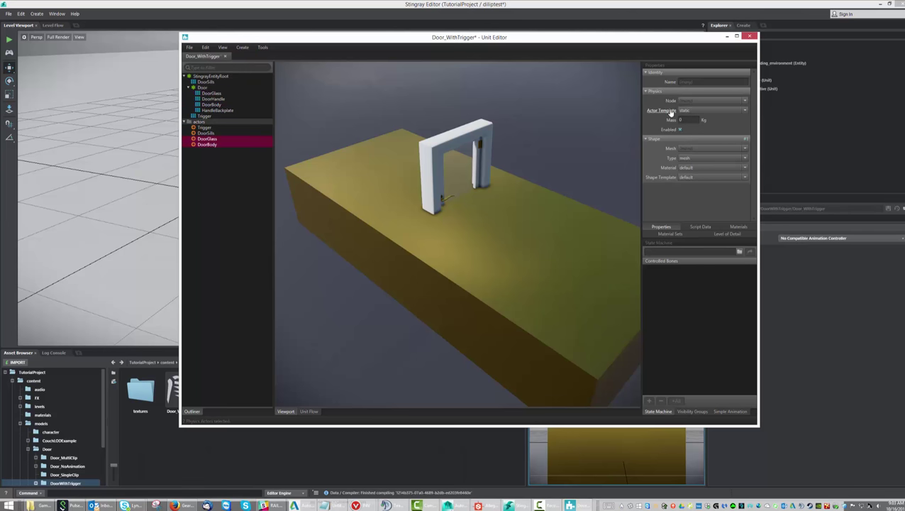
pyautogui.click(695, 111)
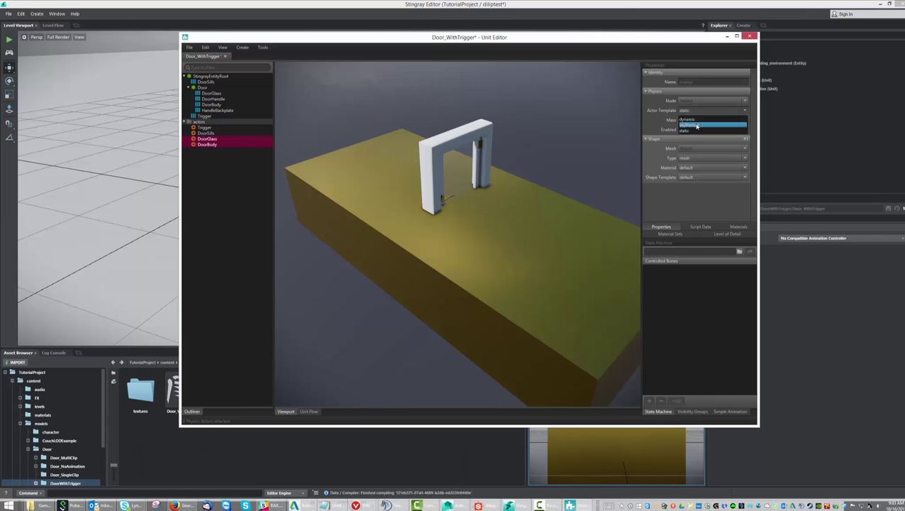
pyautogui.click(696, 125)
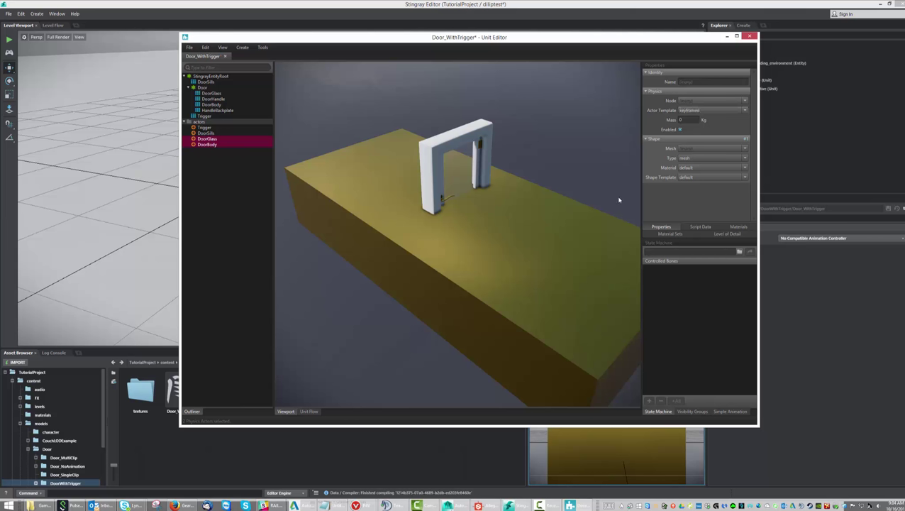
pyautogui.click(691, 178)
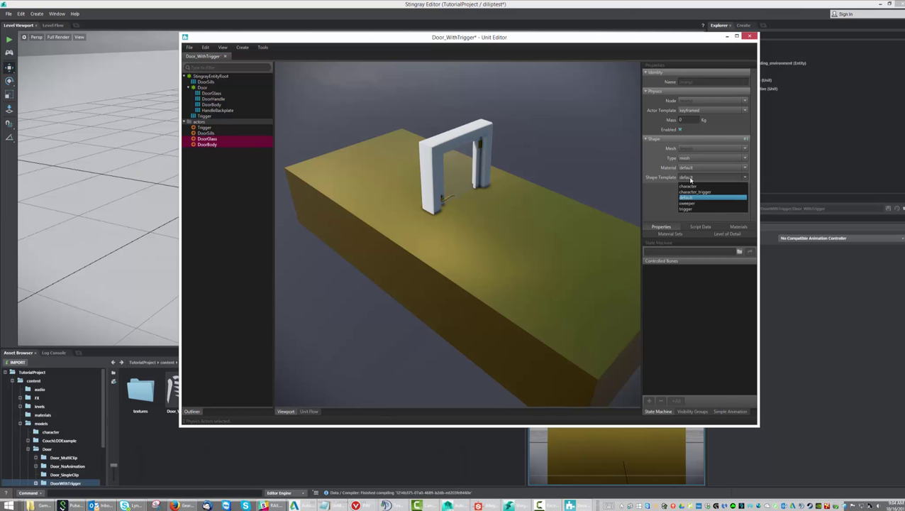
pyautogui.click(669, 196)
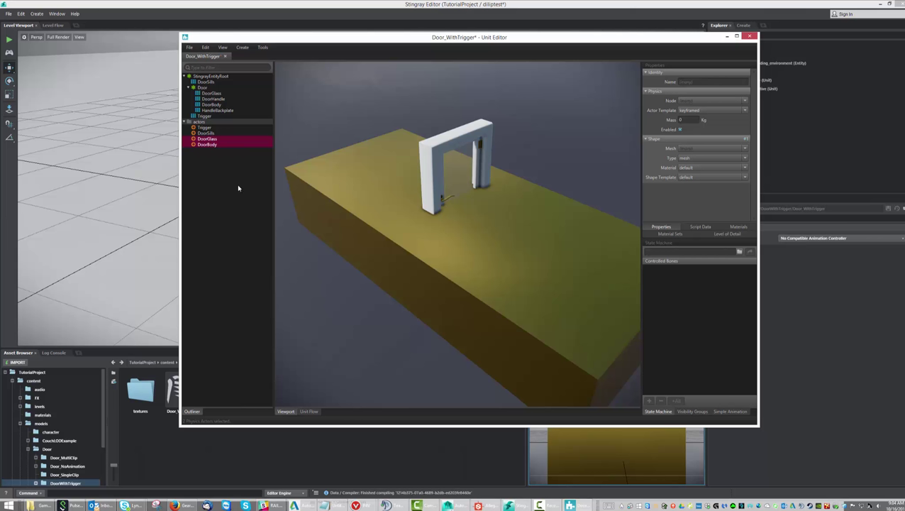
# - Review the properties of the DoorSills and Trigger actors and of the HandleBackplate and DoorHandle meshes
pyautogui.click(212, 133)
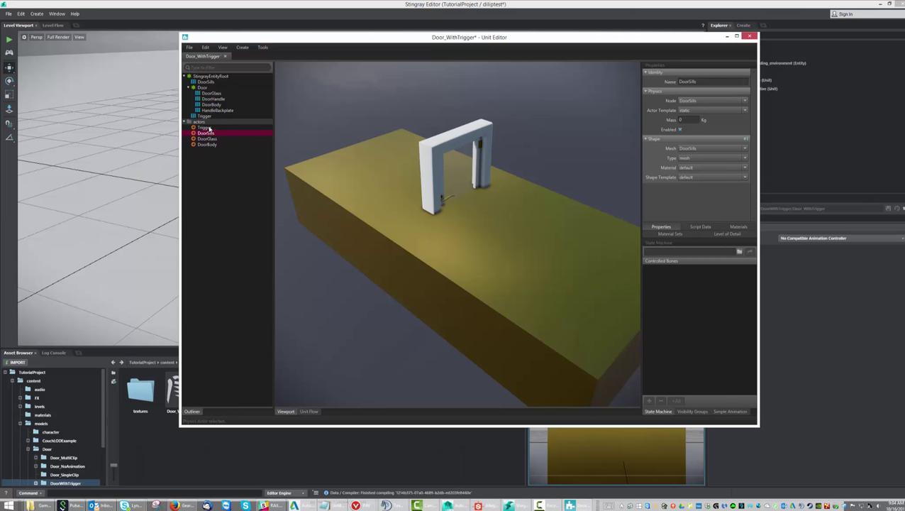
pyautogui.click(209, 129)
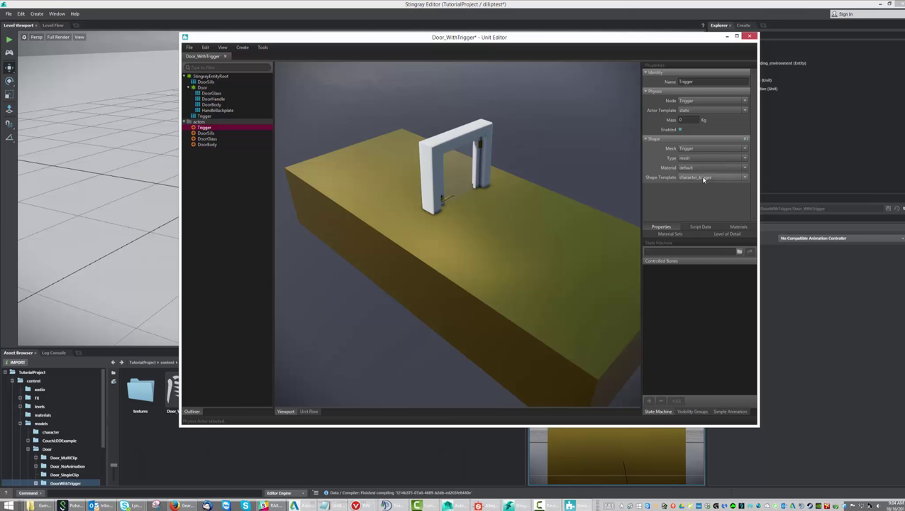
pyautogui.click(218, 199)
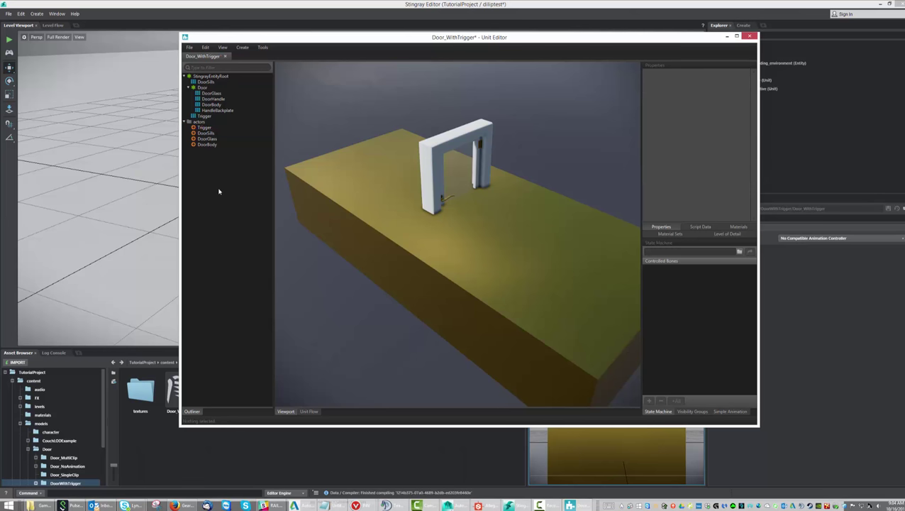
pyautogui.click(226, 111)
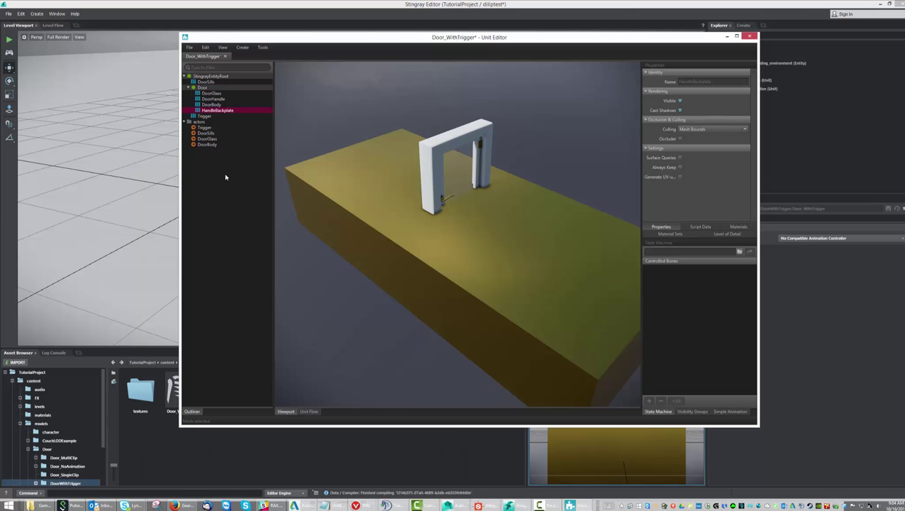
pyautogui.click(216, 99)
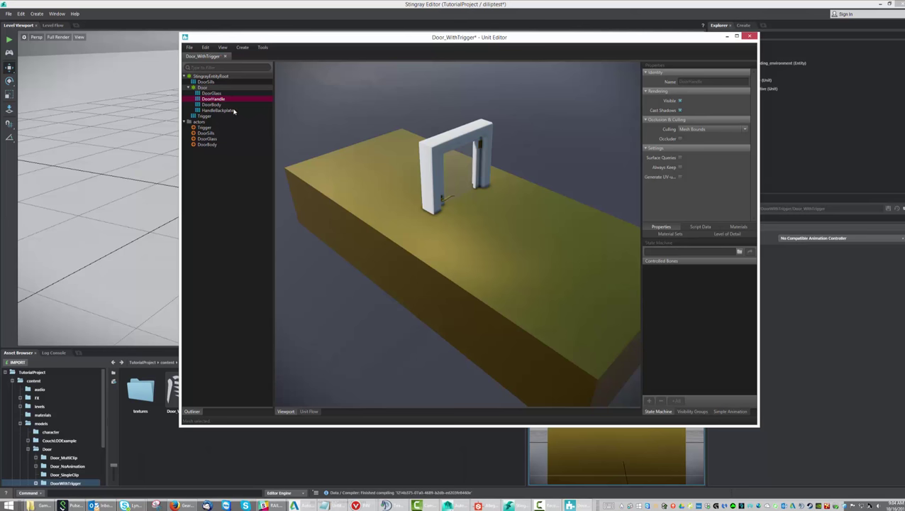
pyautogui.click(220, 172)
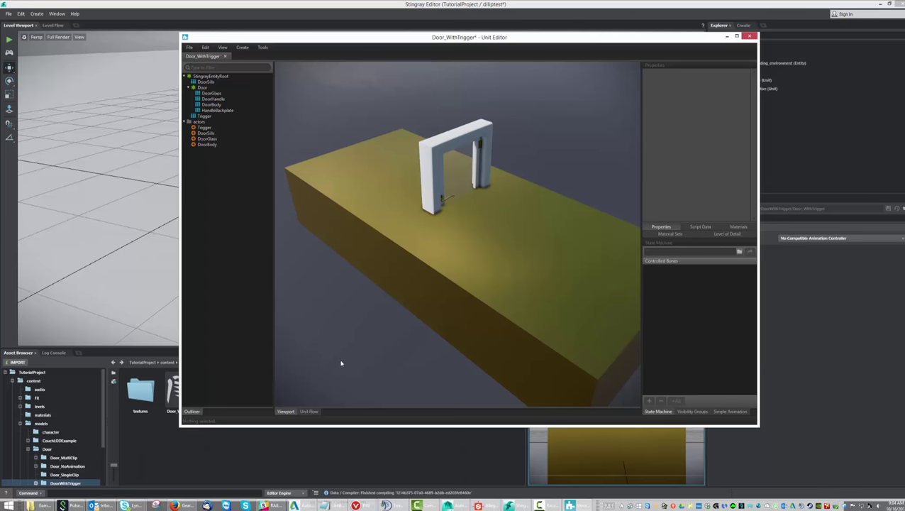
# - Open the door unit's flow graph and add a Physics Trigger event node to it
pyautogui.click(310, 411)
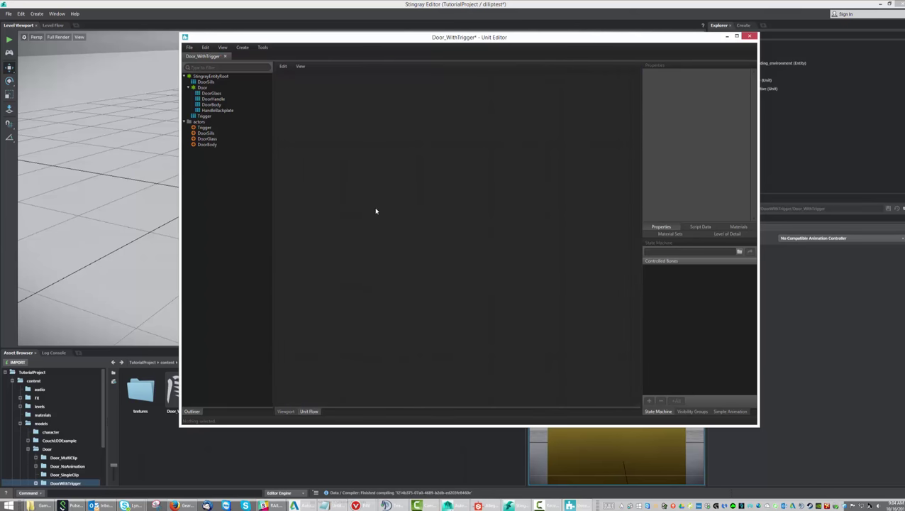
pyautogui.rightClick(376, 201)
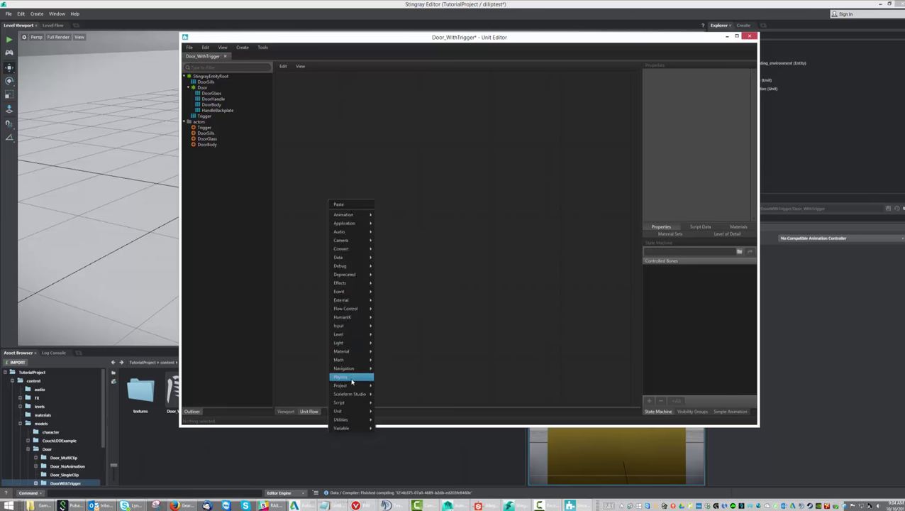
pyautogui.moveTo(354, 295)
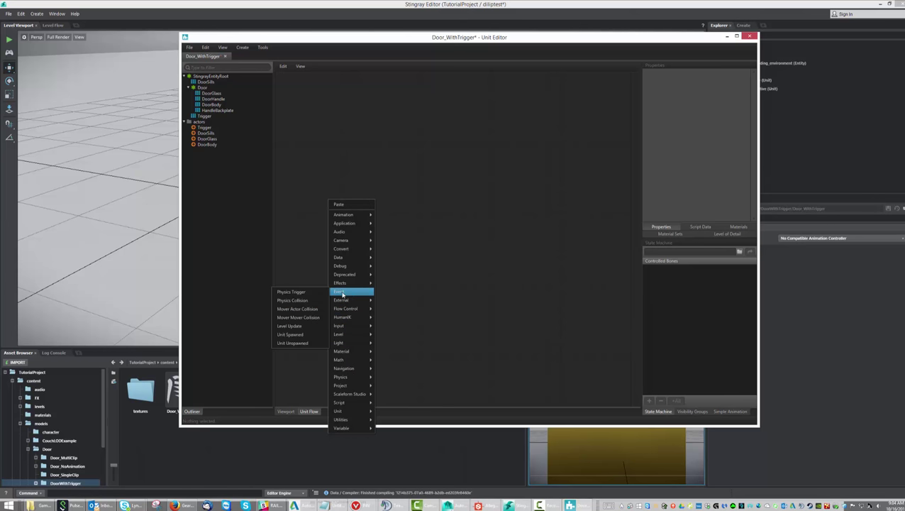
pyautogui.click(301, 293)
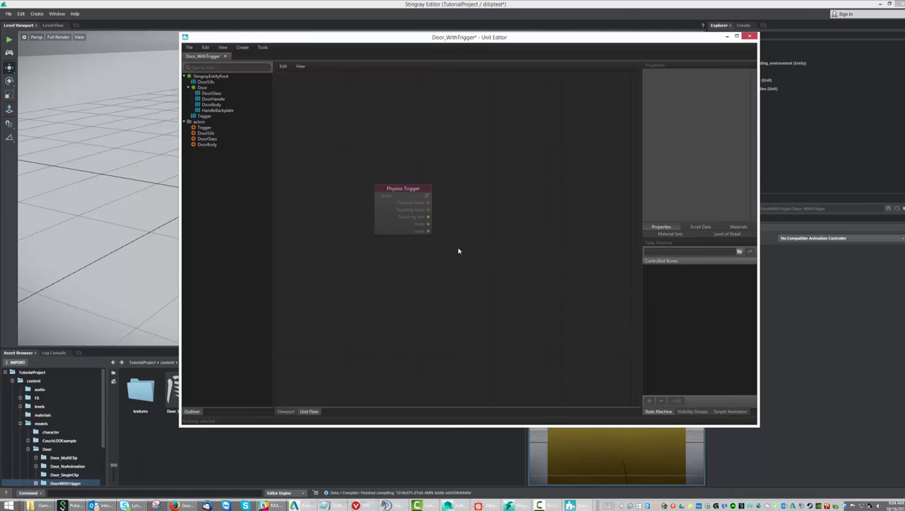
pyautogui.moveTo(406, 191); pyautogui.dragTo(377, 183)
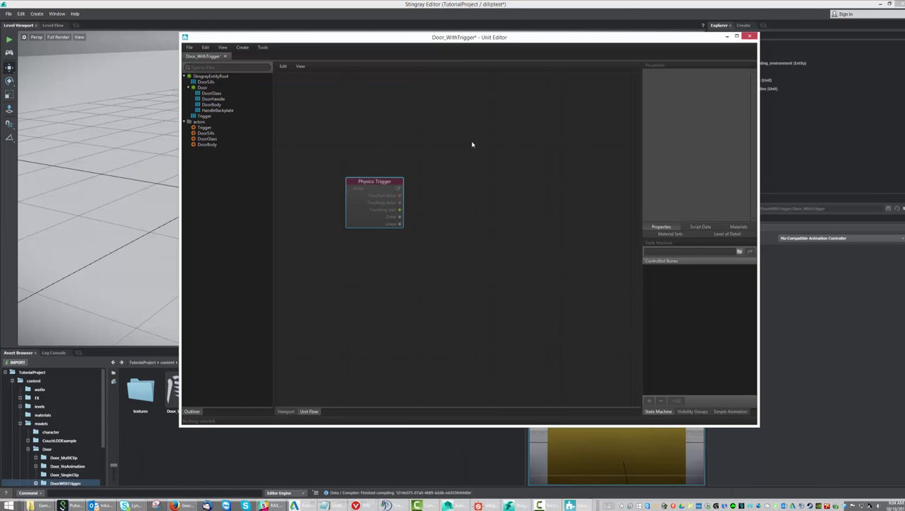
# - Add two Animation Clip Reset and Play nodes and stack them one above the other beside the Physics Trigger node
pyautogui.rightClick(473, 141)
pyautogui.moveTo(441, 153)
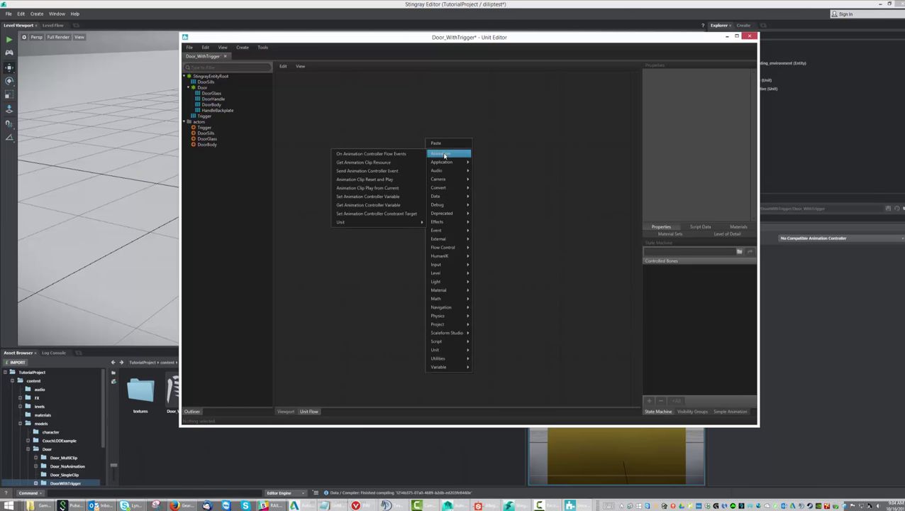
pyautogui.click(360, 180)
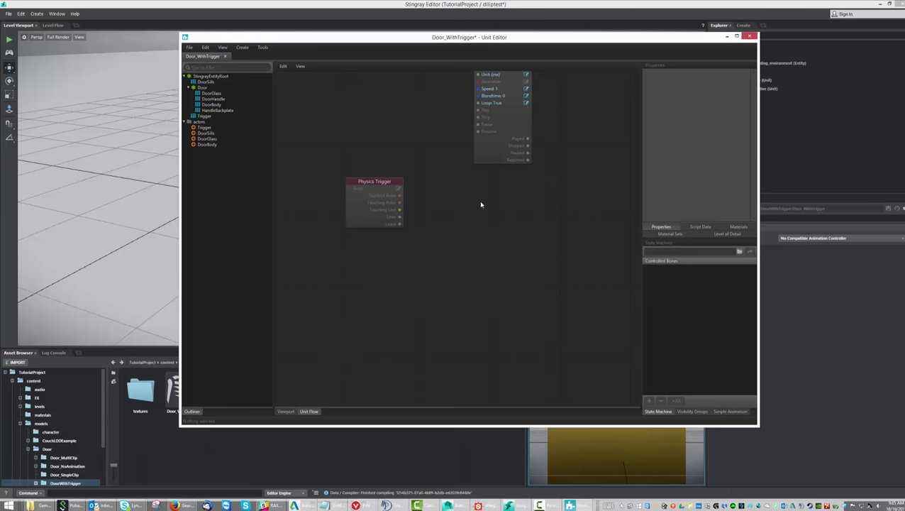
pyautogui.rightClick(482, 204)
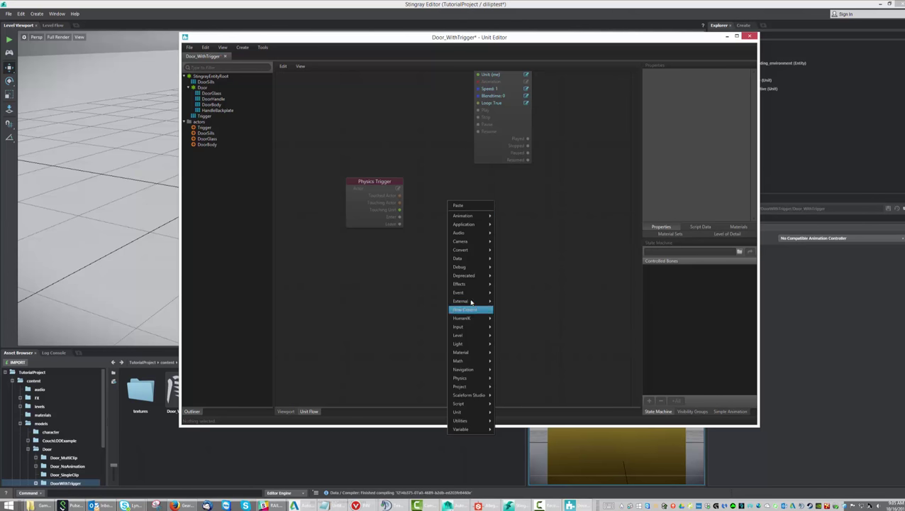
pyautogui.moveTo(465, 216)
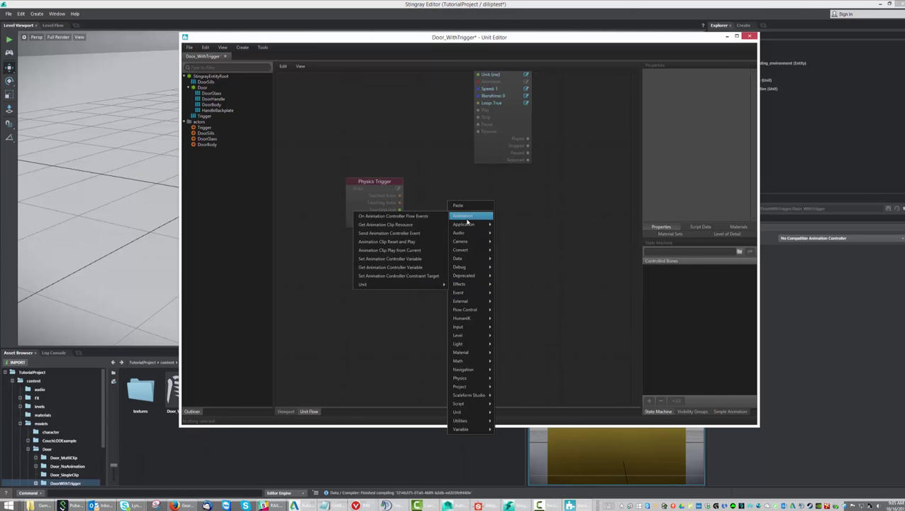
pyautogui.click(389, 242)
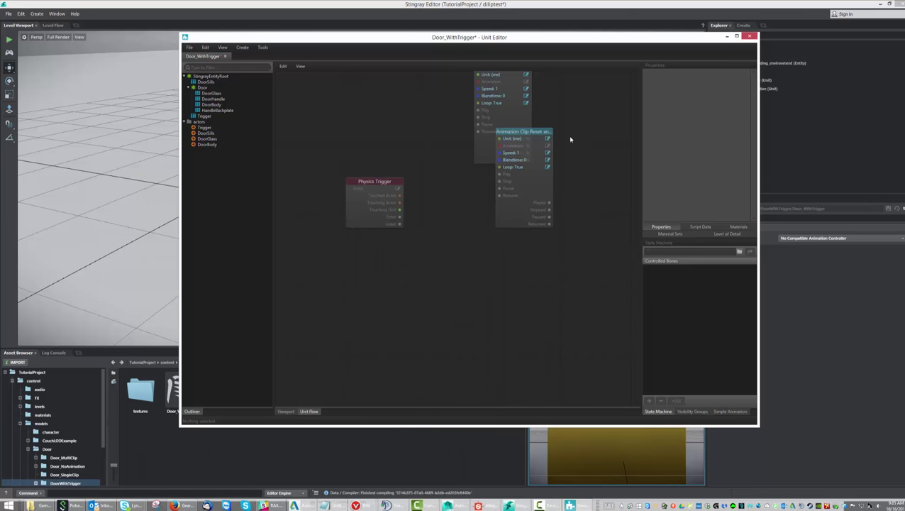
pyautogui.moveTo(516, 131); pyautogui.dragTo(475, 208)
pyautogui.moveTo(565, 130); pyautogui.dragTo(546, 186, button='middle')
pyautogui.moveTo(507, 137); pyautogui.dragTo(487, 171)
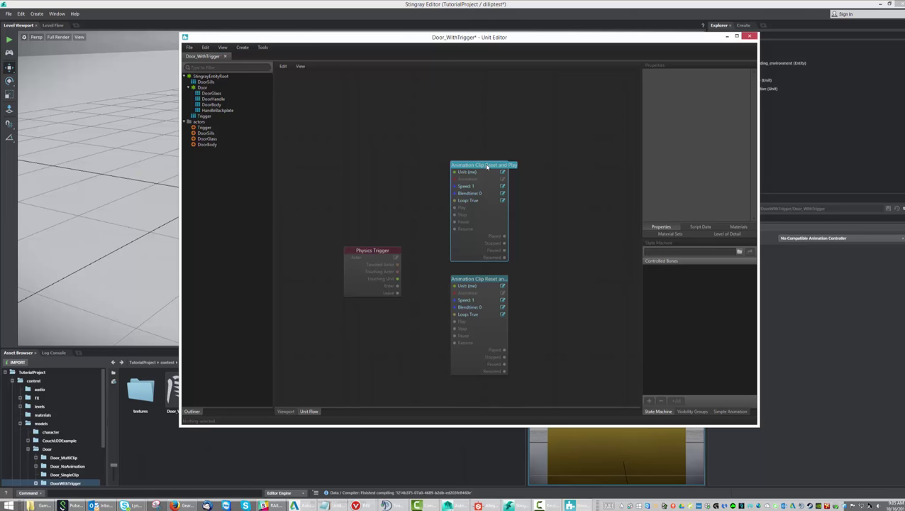
# - Assign Door_WithTrigger_OpenDoor to the upper animation node and Door_WithTrigger_CloseDoor to the lower one, and widen both nodes to show the full paths
pyautogui.click(503, 180)
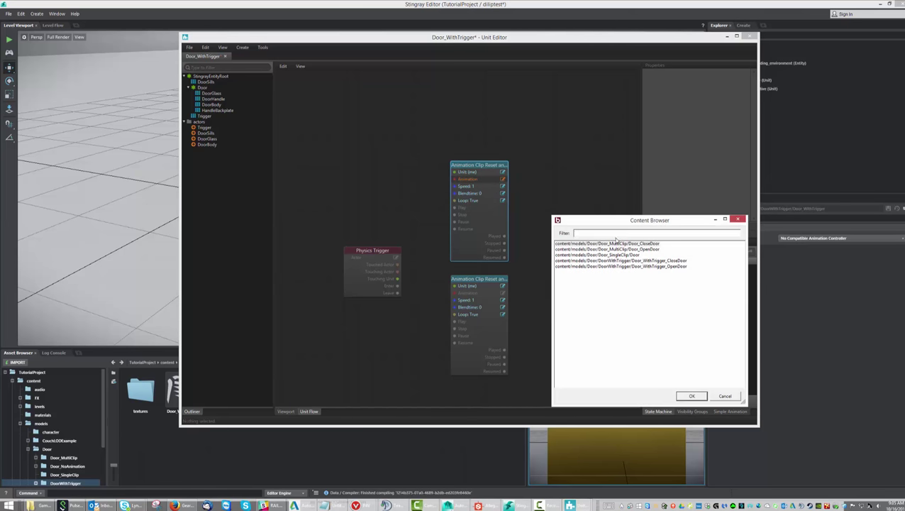
pyautogui.doubleClick(664, 266)
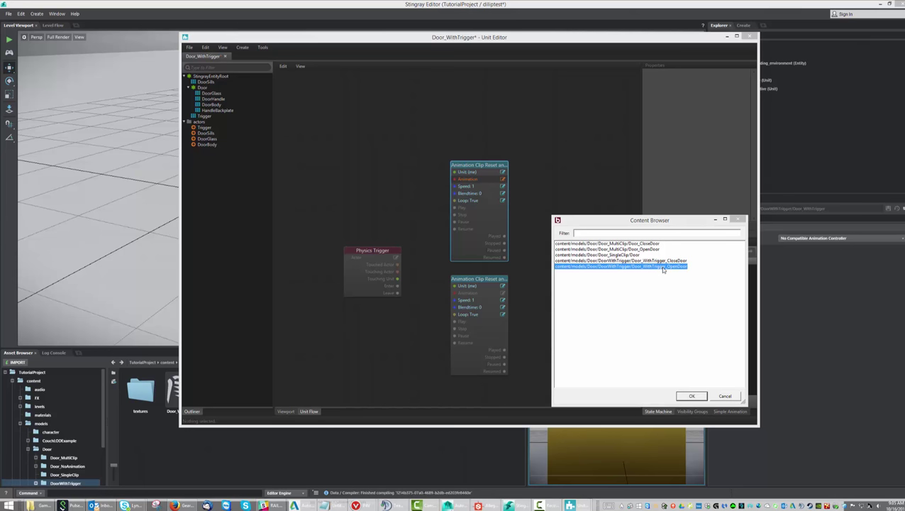
pyautogui.click(503, 292)
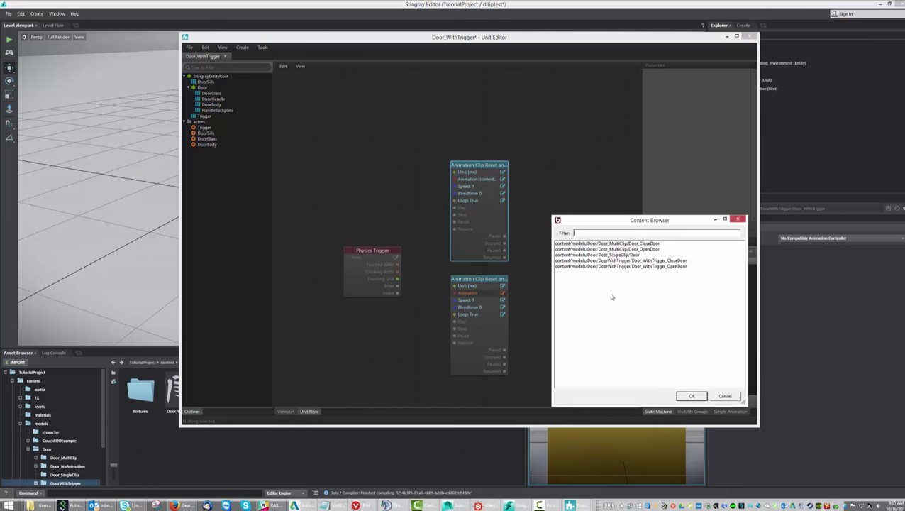
pyautogui.doubleClick(674, 266)
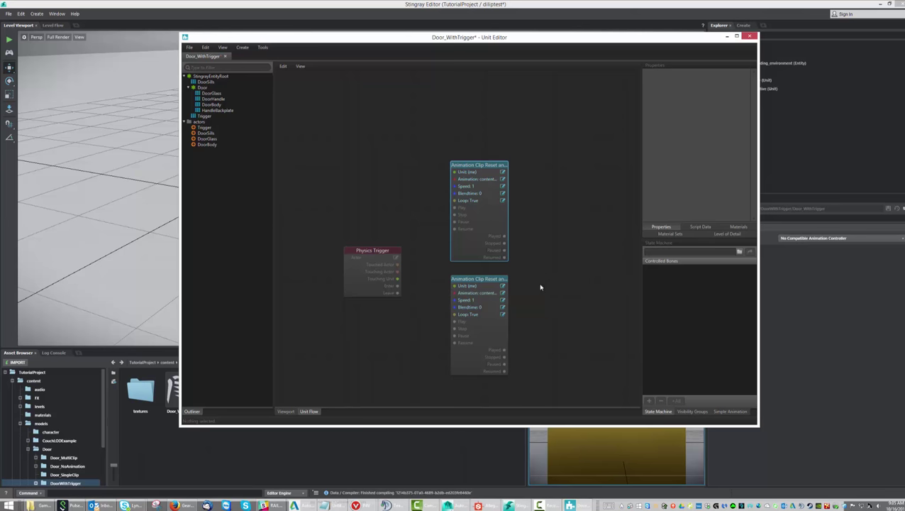
pyautogui.moveTo(509, 164); pyautogui.dragTo(629, 166)
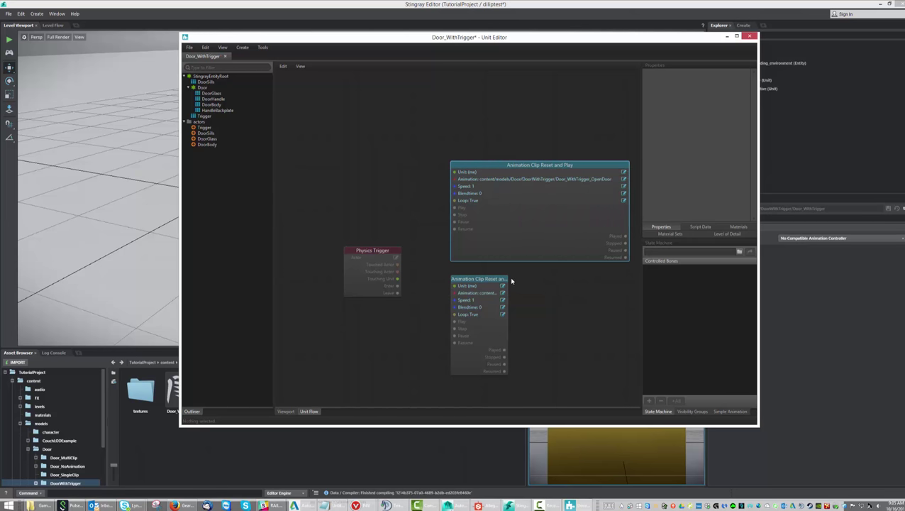
pyautogui.moveTo(509, 280); pyautogui.dragTo(629, 282)
# - Connect the Physics Trigger's Enter output to the OpenDoor node's Play input and its Leave output to the CloseDoor node's Play input
pyautogui.moveTo(415, 244); pyautogui.dragTo(370, 208, button='middle')
pyautogui.moveTo(343, 215); pyautogui.dragTo(346, 194)
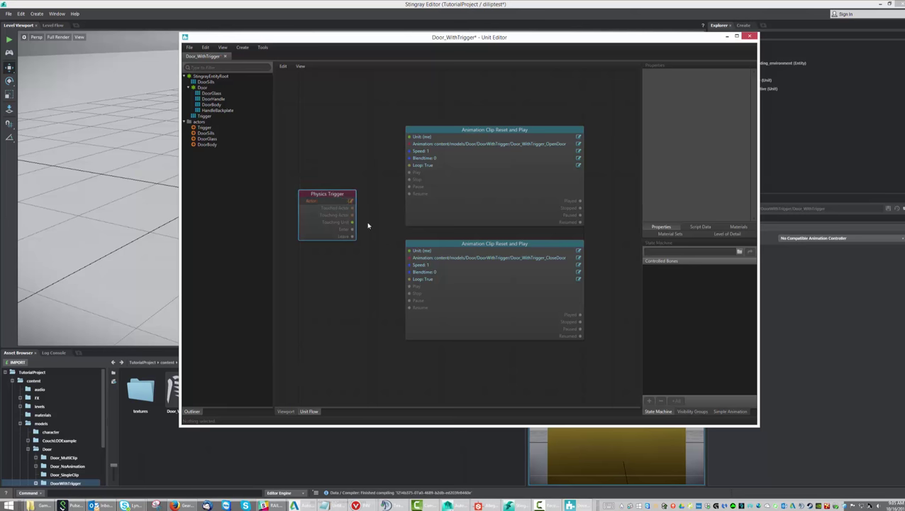
pyautogui.moveTo(353, 229); pyautogui.dragTo(414, 178)
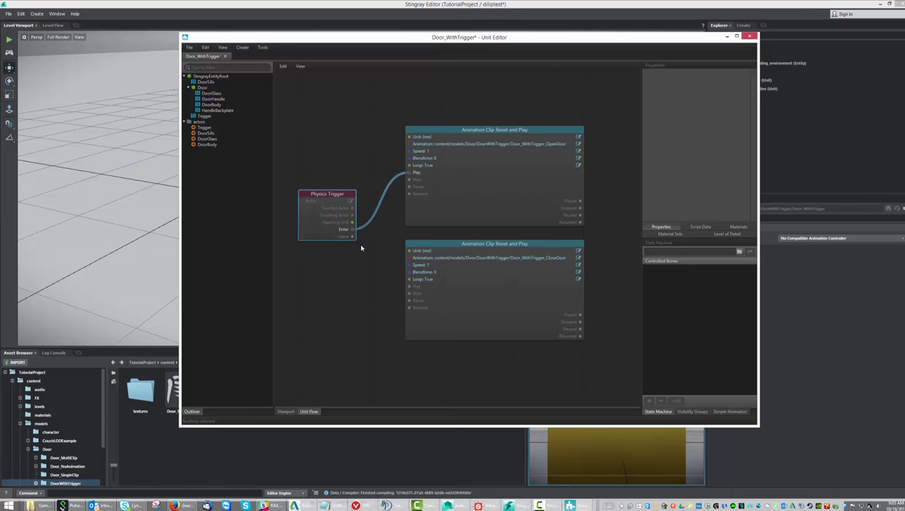
pyautogui.moveTo(395, 281)
pyautogui.mouseDown()
pyautogui.moveTo(410, 299)
pyautogui.moveTo(410, 286)
pyautogui.mouseUp()
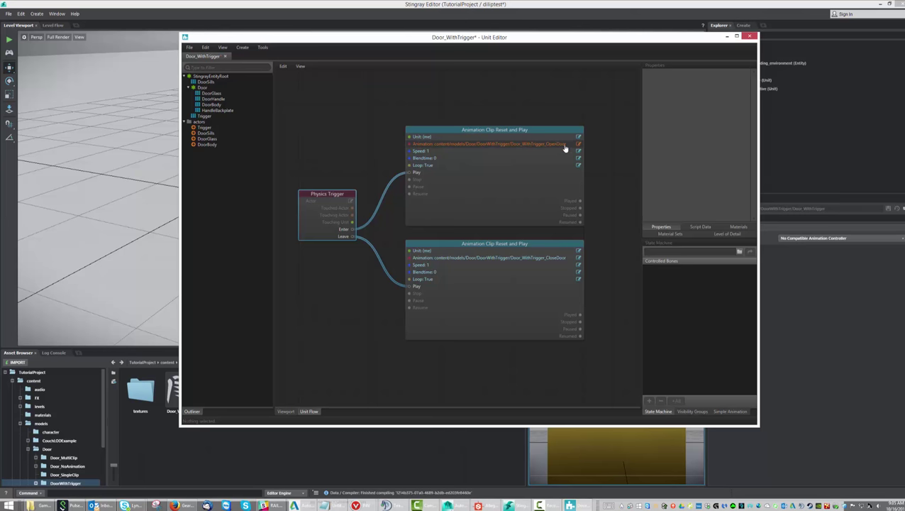
# - Set the Physics Trigger node's Actor to Trigger
pyautogui.moveTo(355, 140); pyautogui.dragTo(357, 119, button='middle')
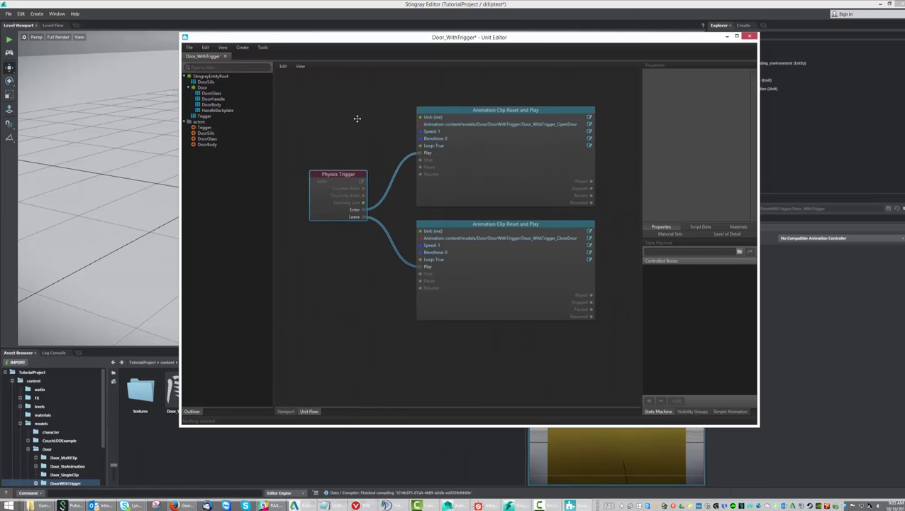
pyautogui.click(360, 183)
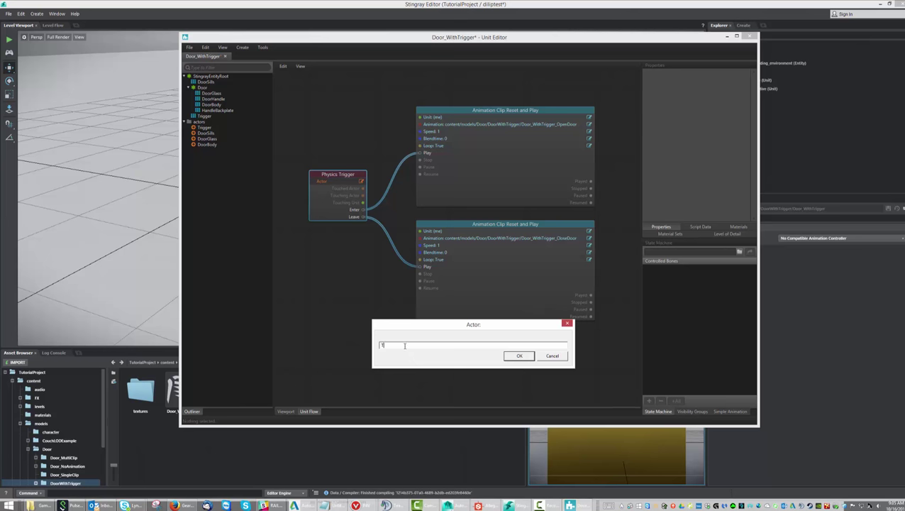
pyautogui.press('Return')
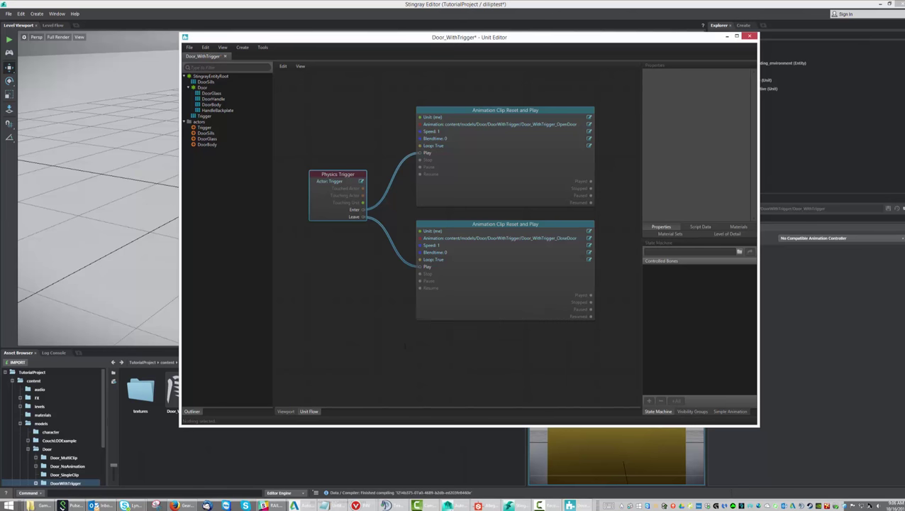
pyautogui.click(359, 283)
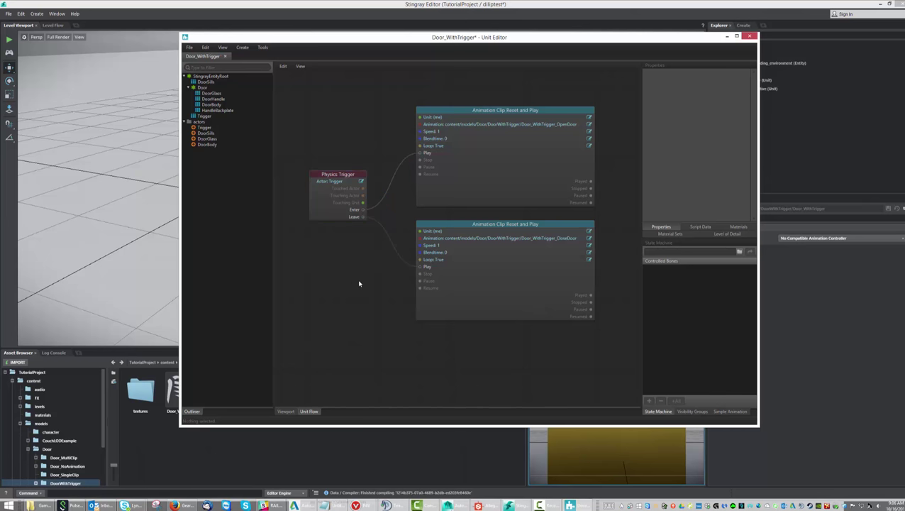
# - Save the unit, close the Unit Editor, and save the Door_WithTrigger asset in the Asset Browser
pyautogui.click(192, 49)
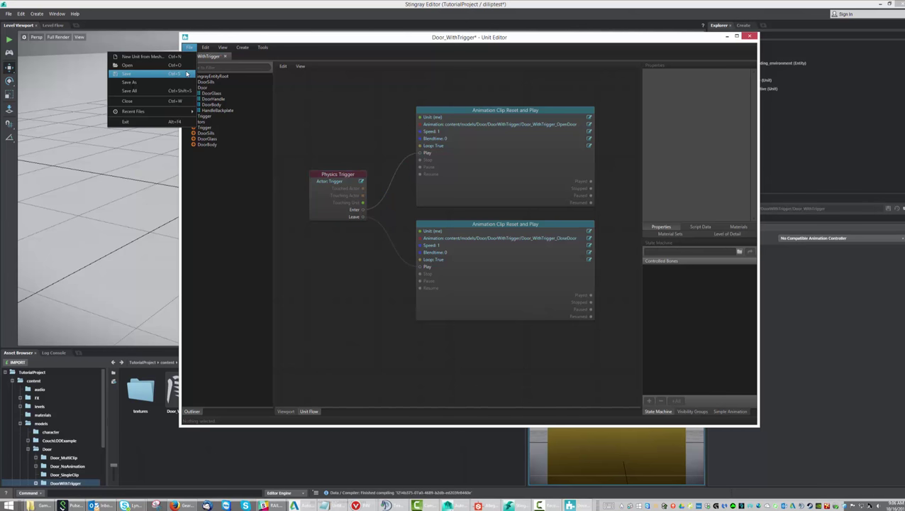
pyautogui.click(146, 71)
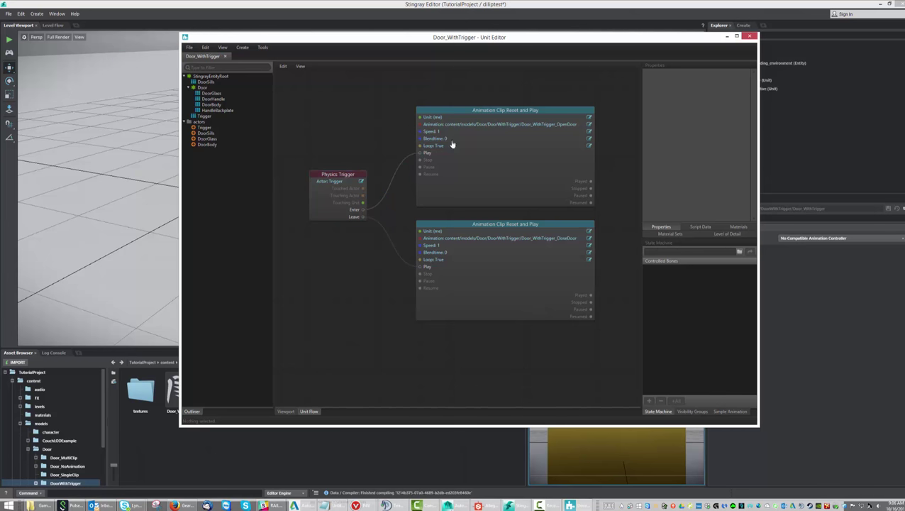
pyautogui.click(750, 37)
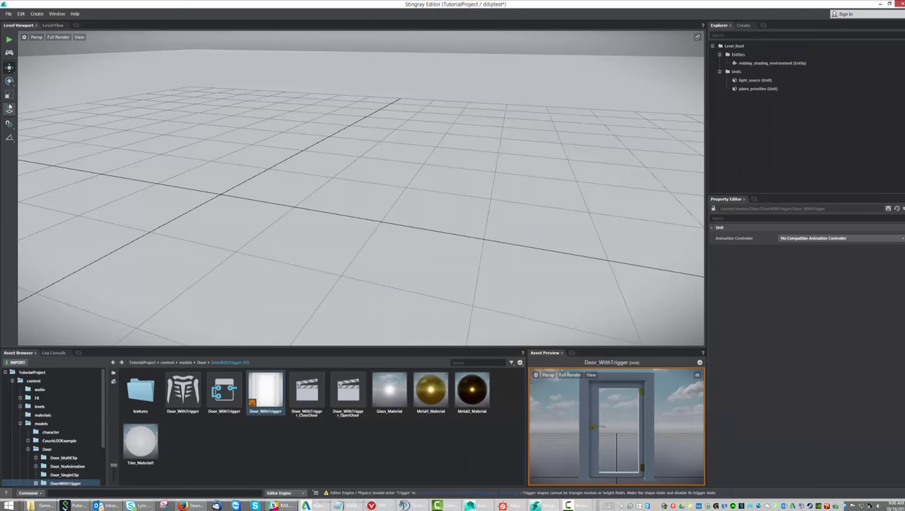
pyautogui.rightClick(257, 397)
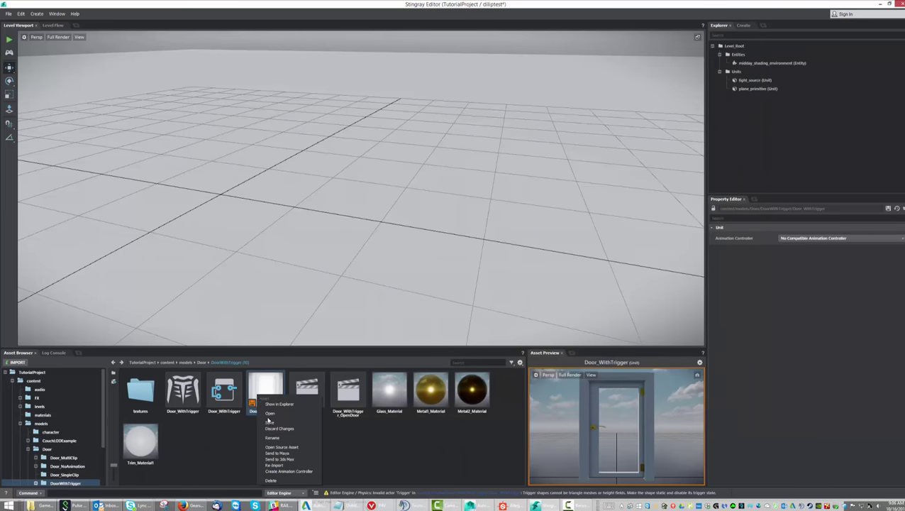
pyautogui.click(269, 426)
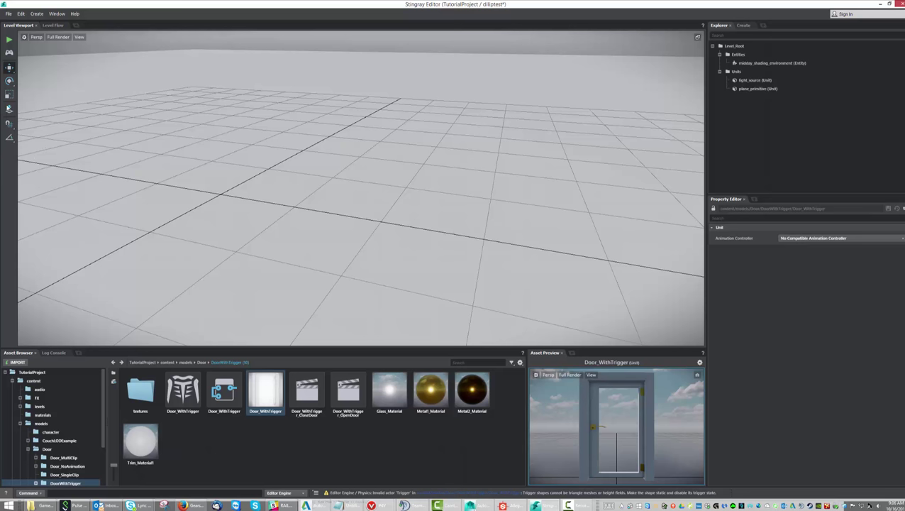
# - Place three instances of the Door_WithTrigger unit side by side on the level's ground plane
pyautogui.click(334, 203)
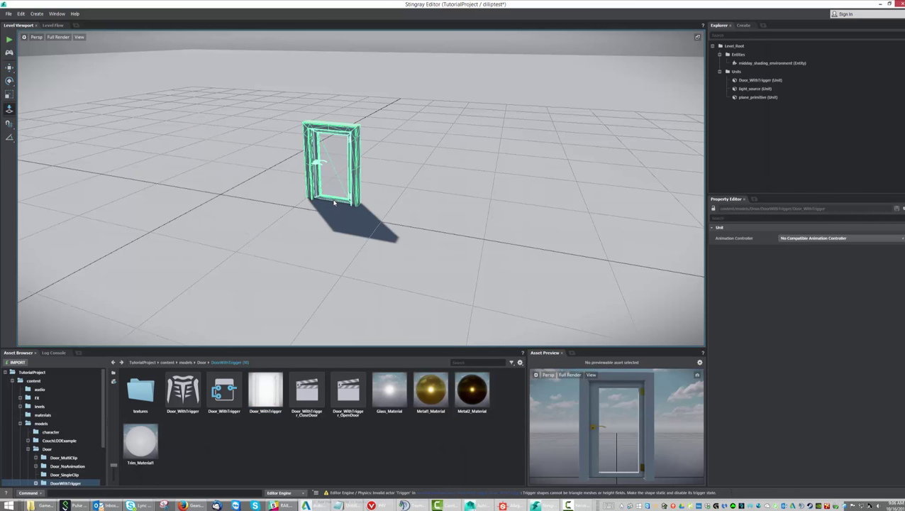
pyautogui.click(234, 190)
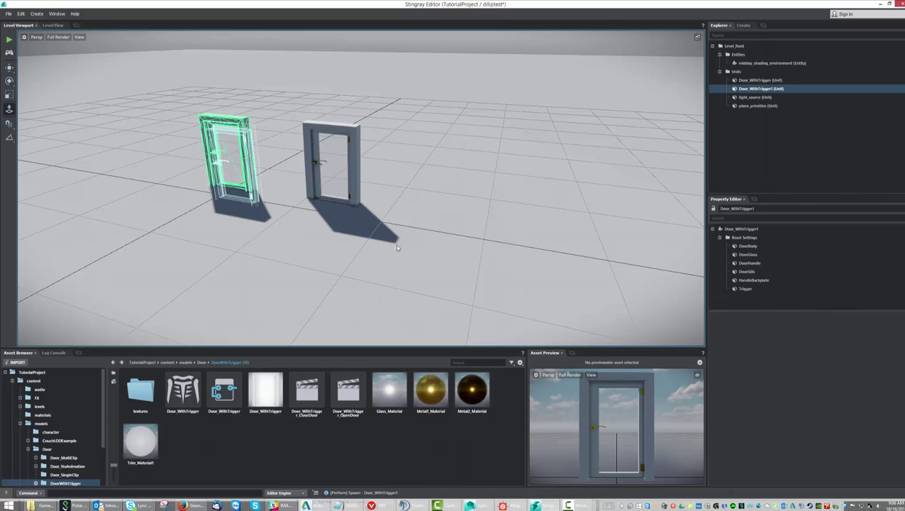
pyautogui.click(506, 228)
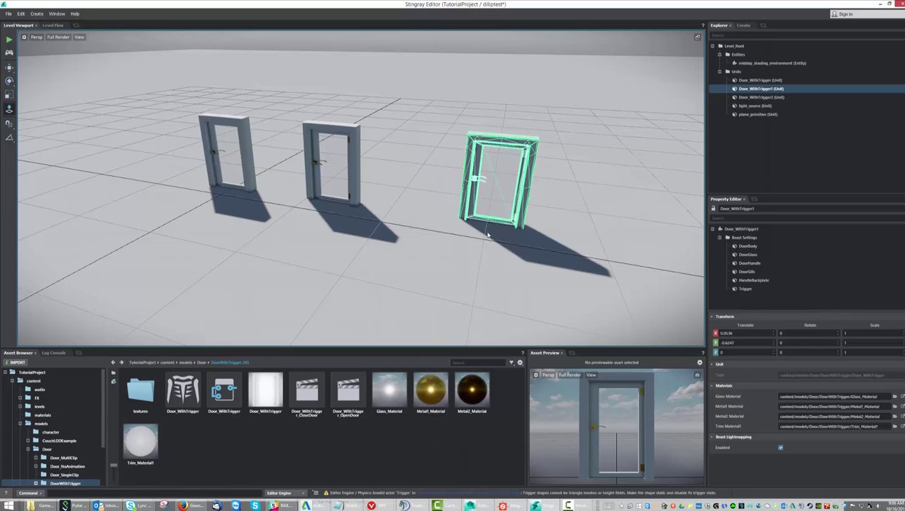
pyautogui.click(10, 67)
# - Run the test level in walking mode, approach the doors to check the trigger, and end the test
pyautogui.click(9, 40)
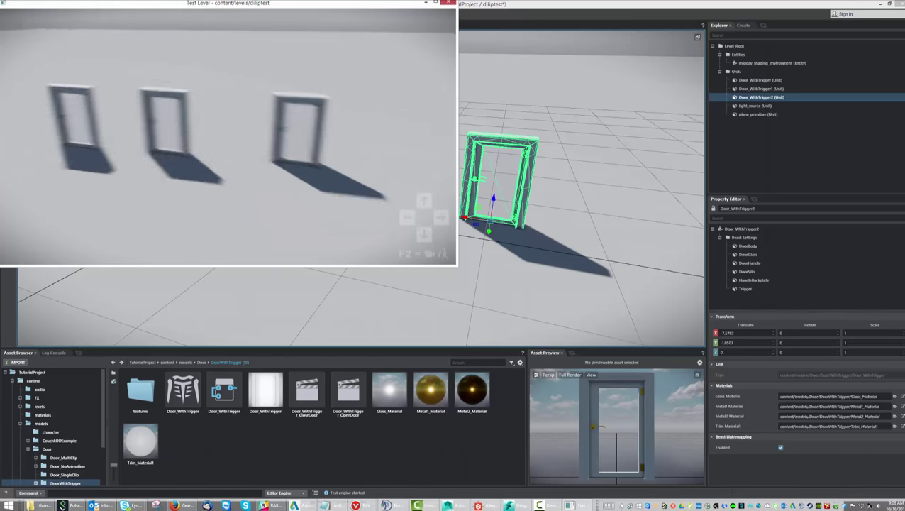
pyautogui.press('F2')
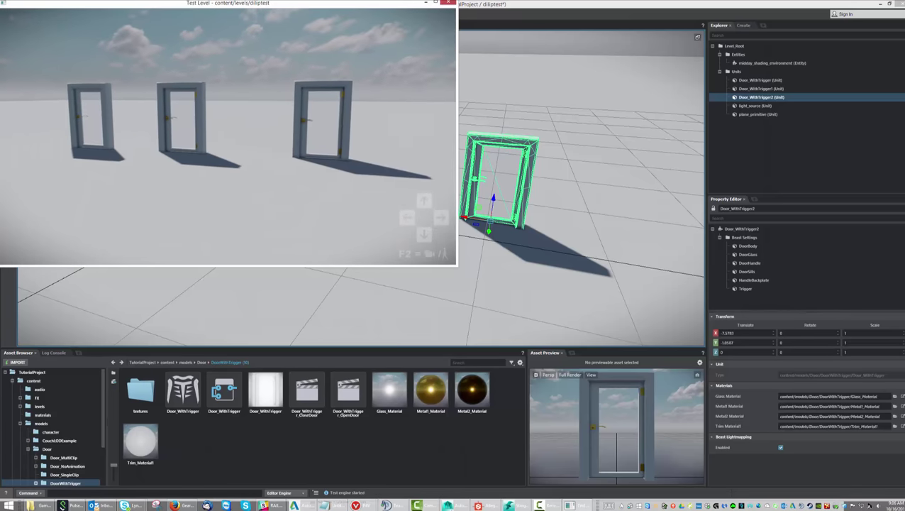
pyautogui.press('w')
pyautogui.press('w')
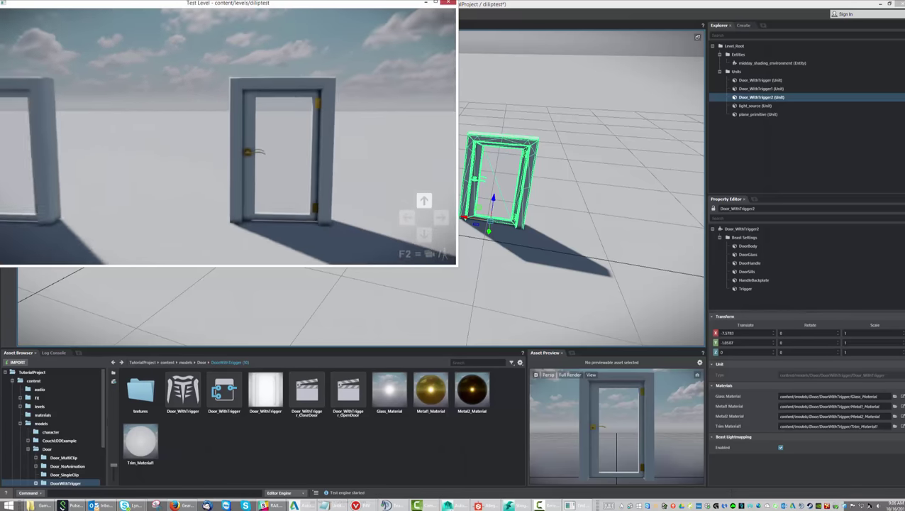
pyautogui.press('d')
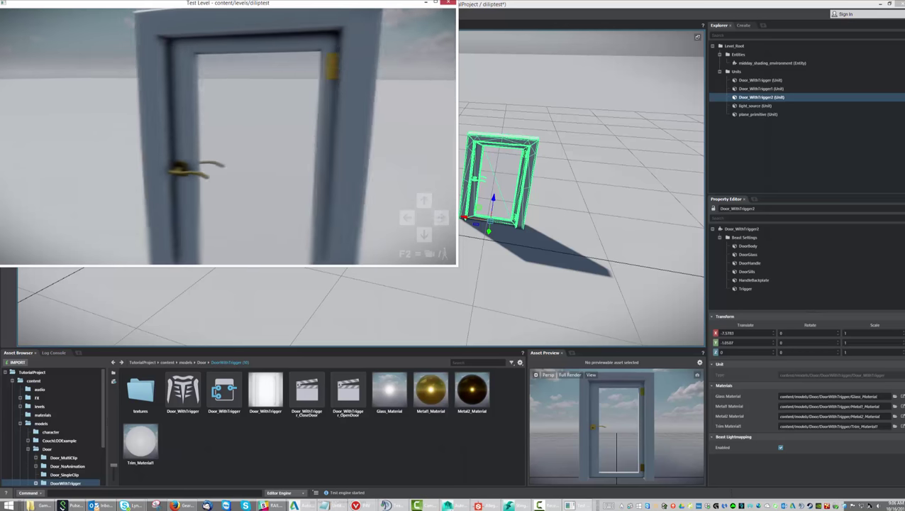
pyautogui.press('a')
pyautogui.press('Escape')
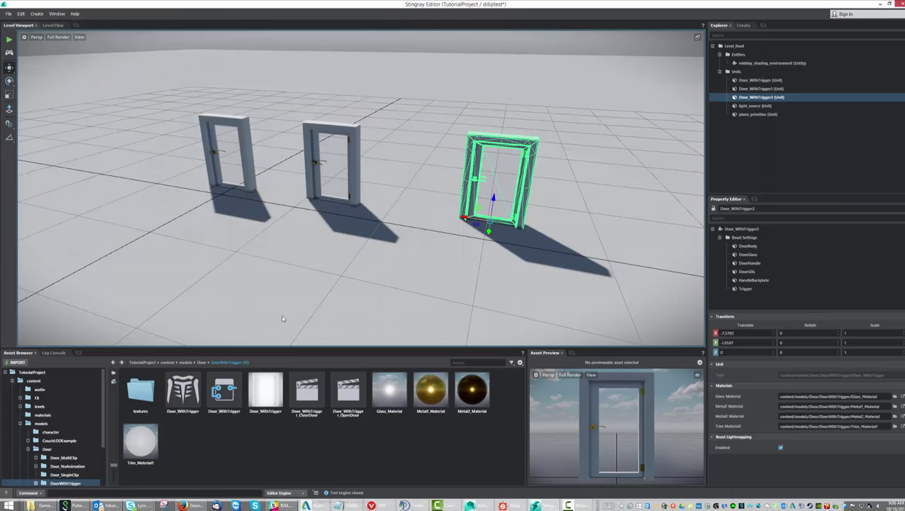
# - Open the Door_WithTrigger unit, set the Trigger physics actor's shape type to box, and save the unit
pyautogui.doubleClick(267, 398)
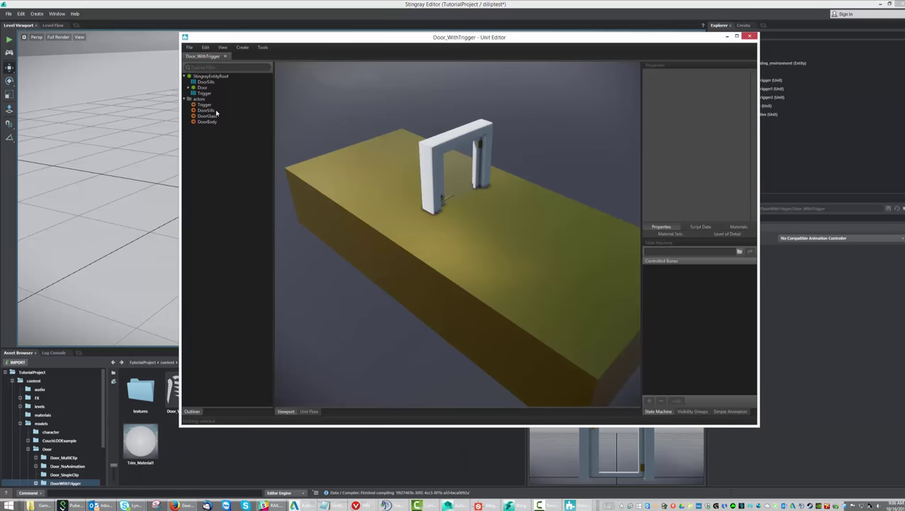
pyautogui.click(204, 93)
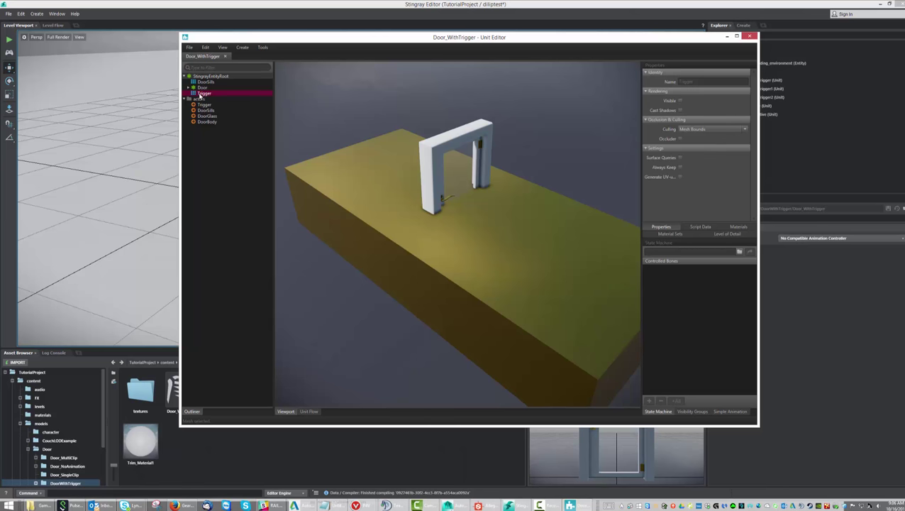
pyautogui.click(203, 106)
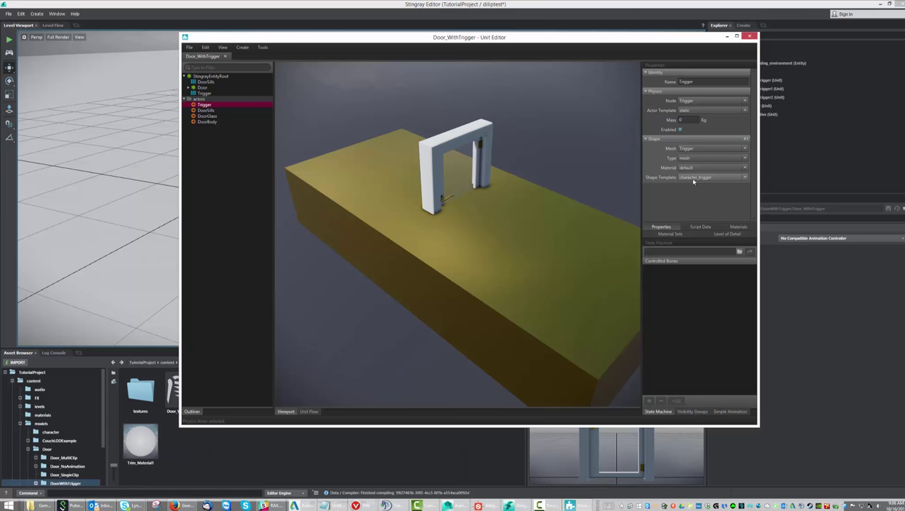
pyautogui.click(693, 158)
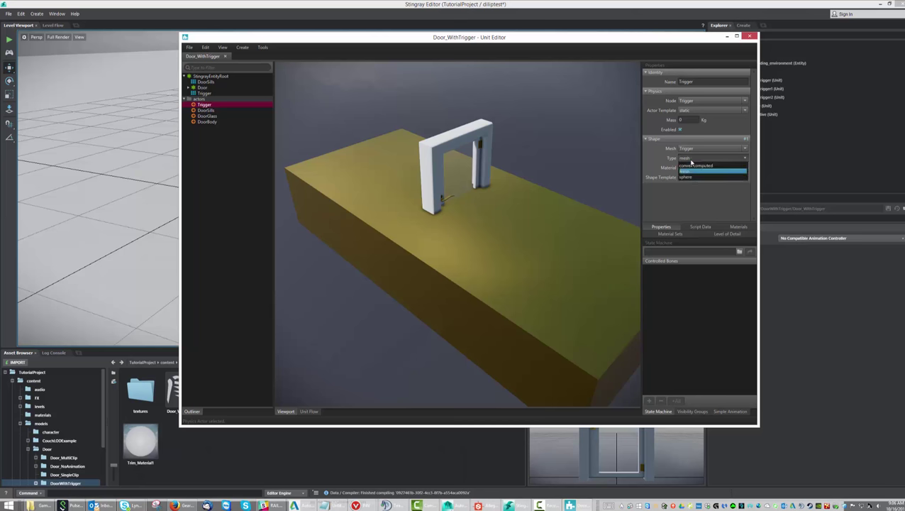
pyautogui.click(692, 168)
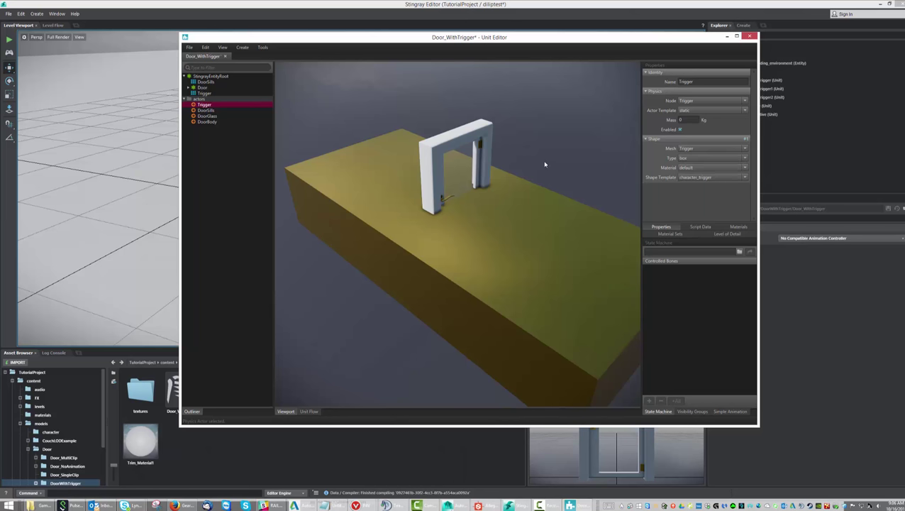
pyautogui.click(185, 47)
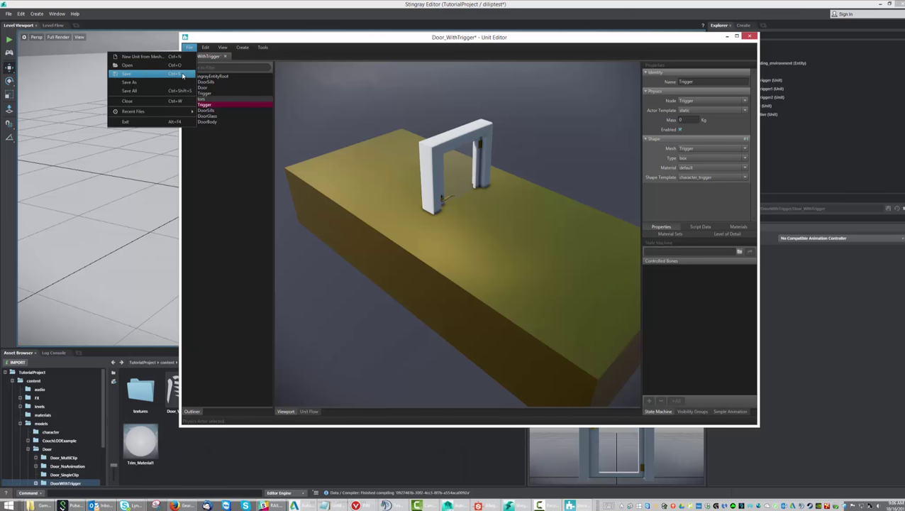
pyautogui.click(152, 69)
# - Run the test level, walk repeatedly toward and away from a door to check its open and close animations, and end the test
pyautogui.click(10, 41)
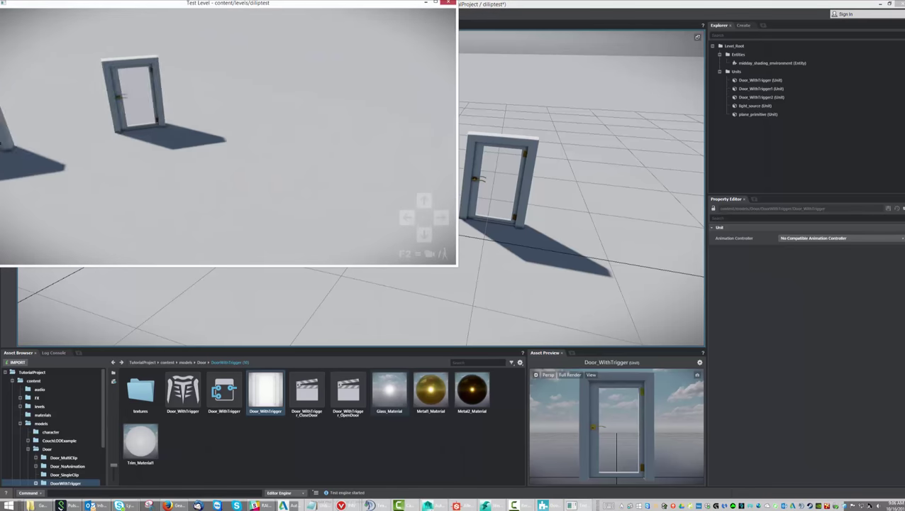
pyautogui.press('w')
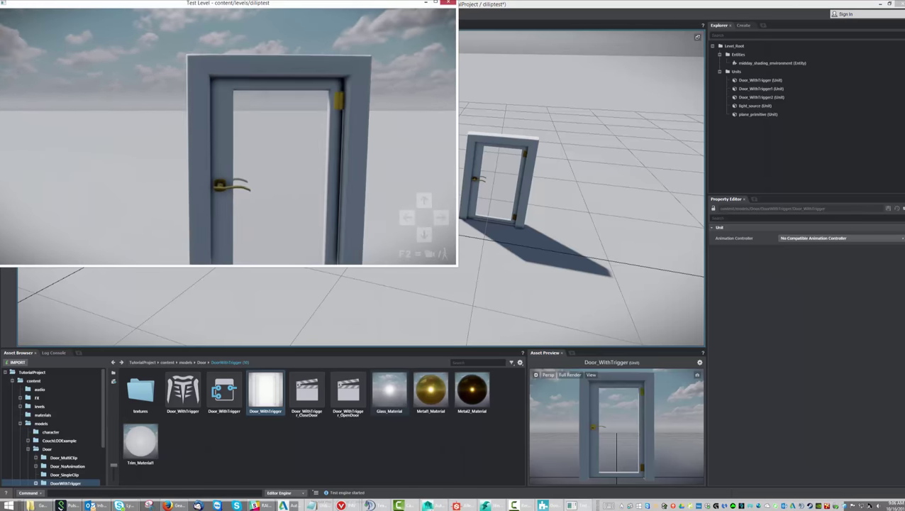
pyautogui.press('w')
pyautogui.press('s')
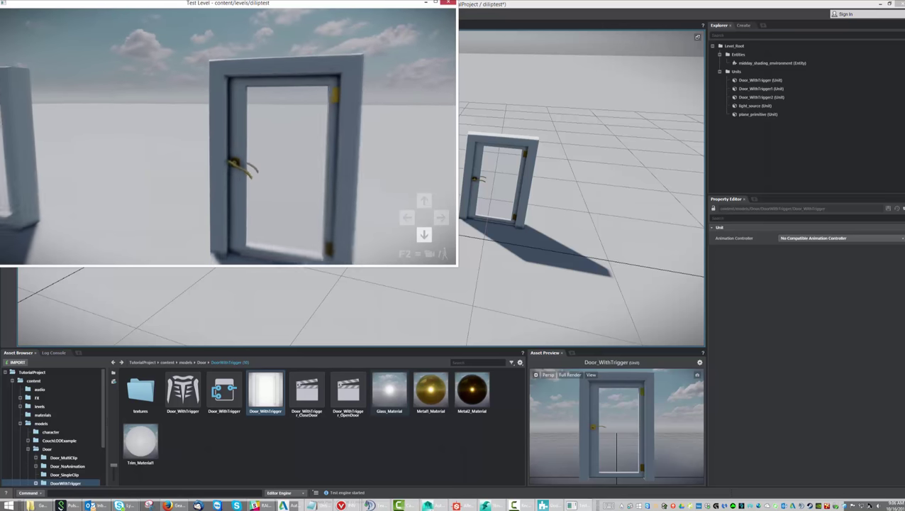
pyautogui.press('w')
pyautogui.press('w')
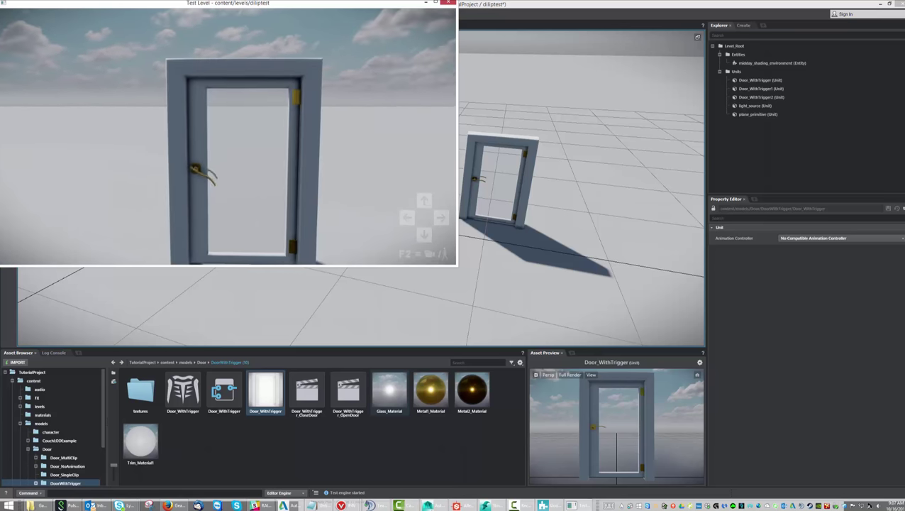
pyautogui.press('s')
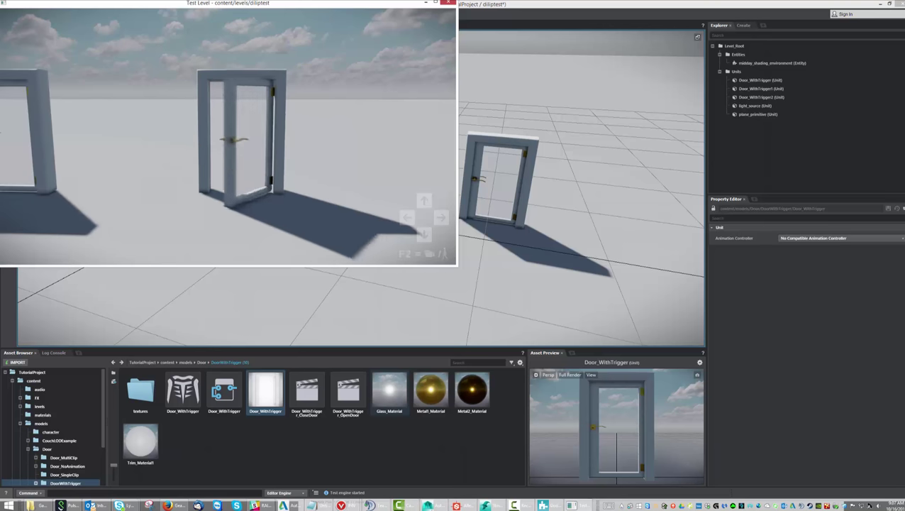
pyautogui.press('w')
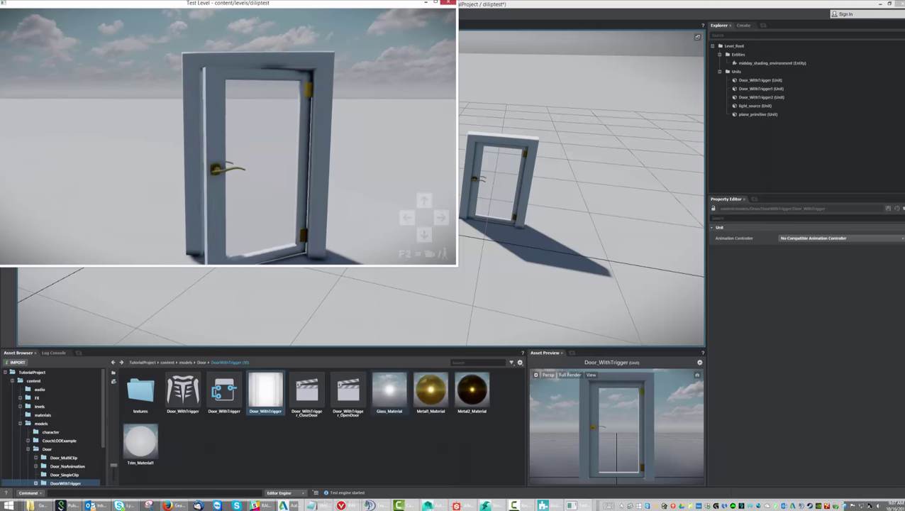
pyautogui.press('s')
pyautogui.press('w')
pyautogui.press('w')
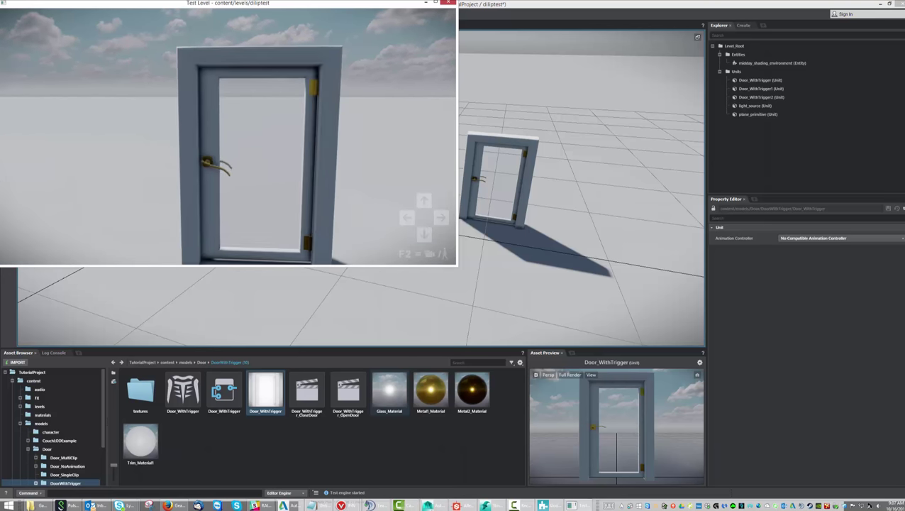
pyautogui.press('s')
pyautogui.press('w')
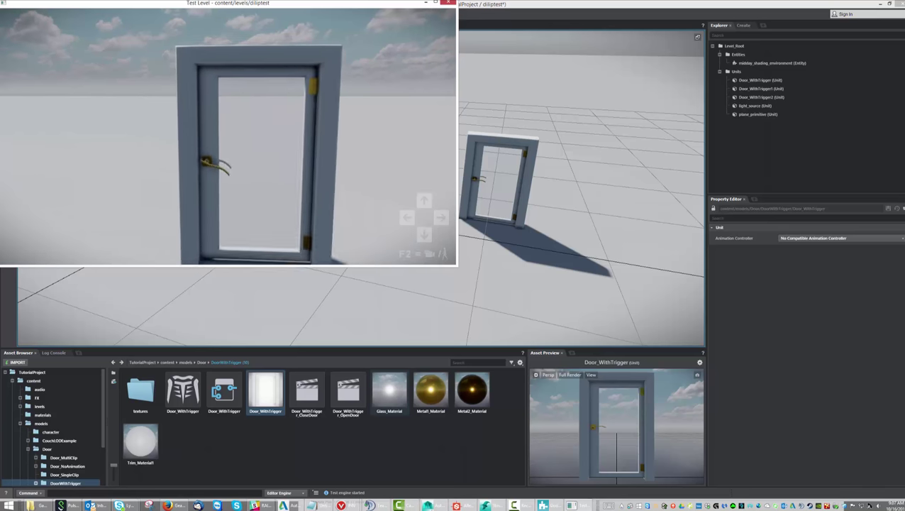
pyautogui.press('s')
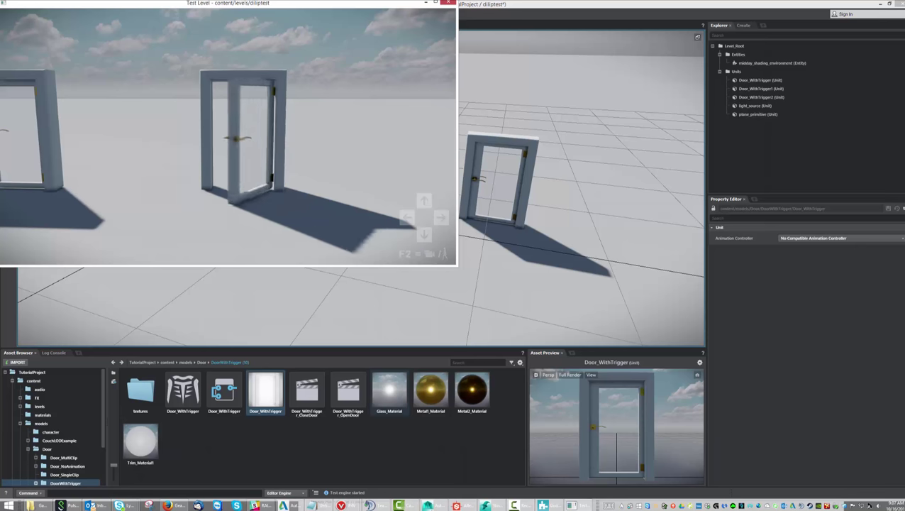
pyautogui.press('Escape')
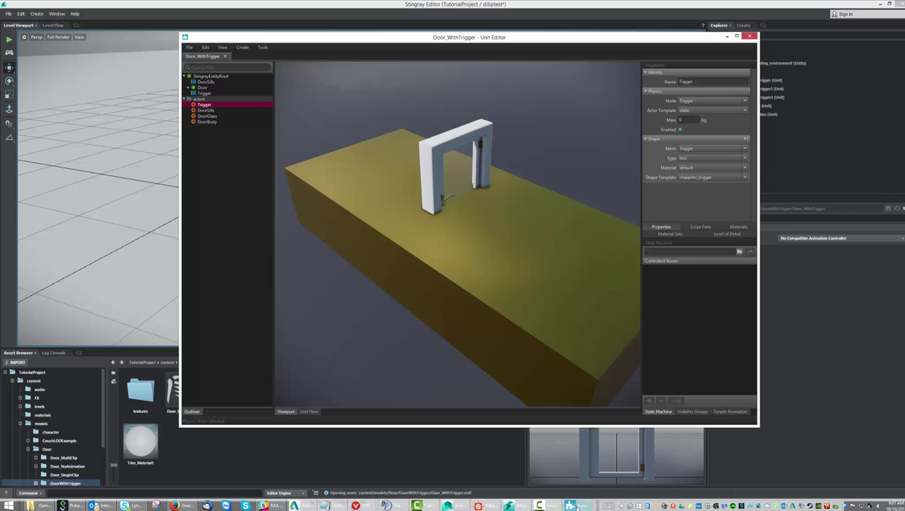
# - Set Blendtime to 0.2 on both the OpenDoor and CloseDoor animation nodes in the unit flow
pyautogui.click(316, 412)
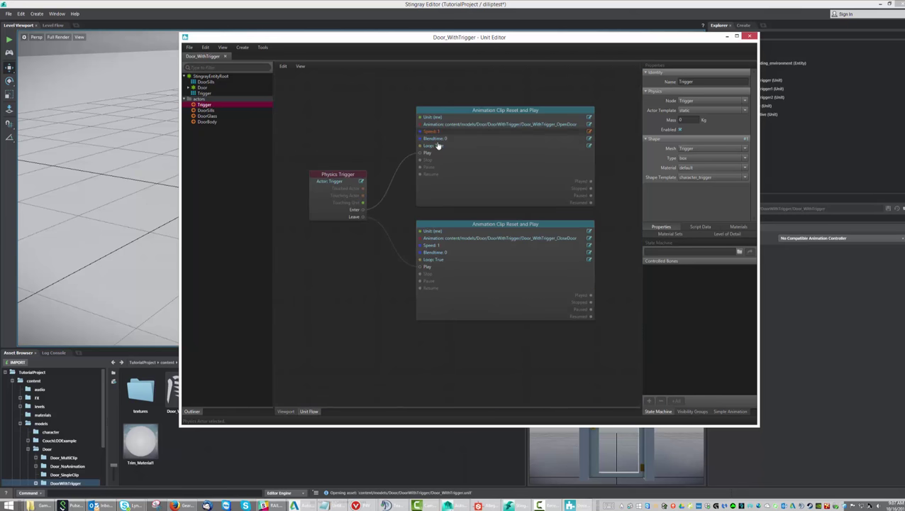
pyautogui.click(589, 138)
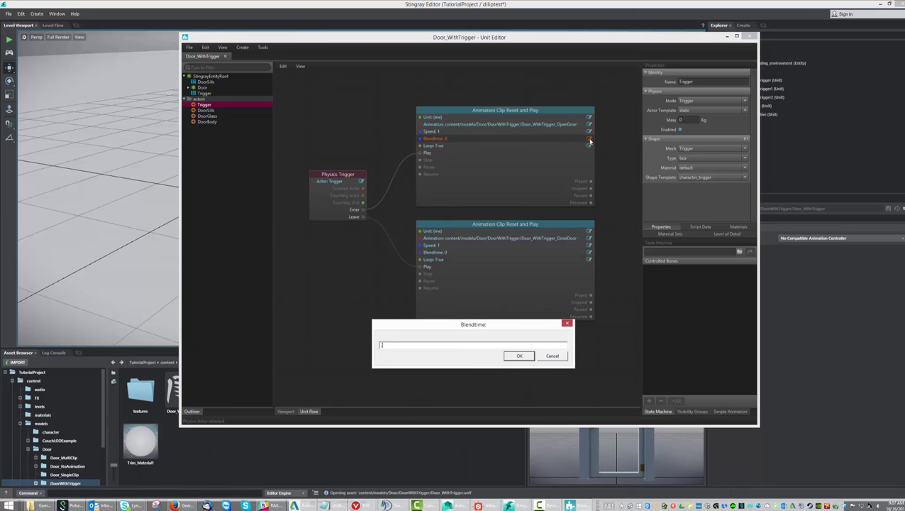
pyautogui.press('Return')
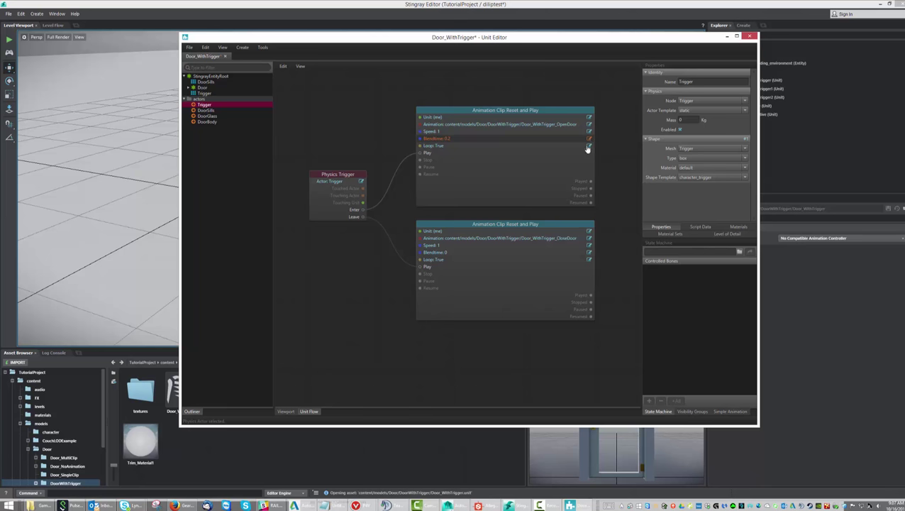
pyautogui.click(589, 253)
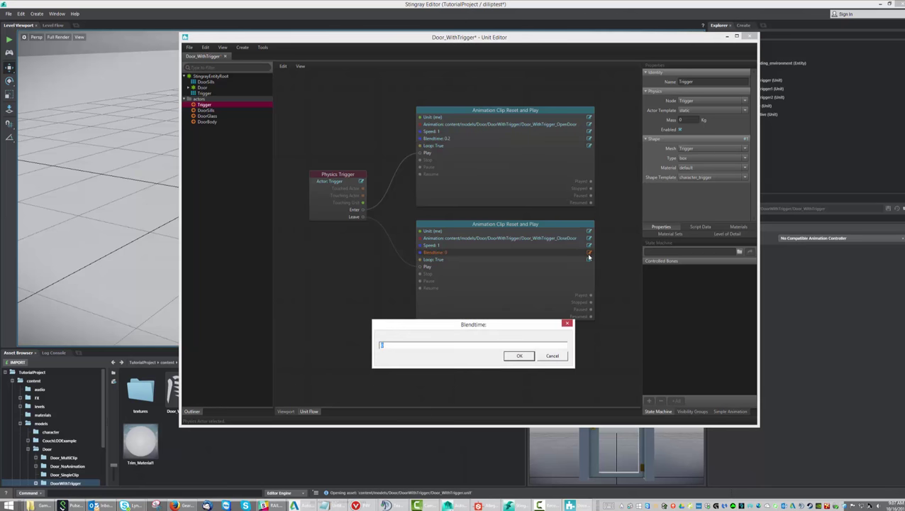
pyautogui.write('0.2')
pyautogui.press('Return')
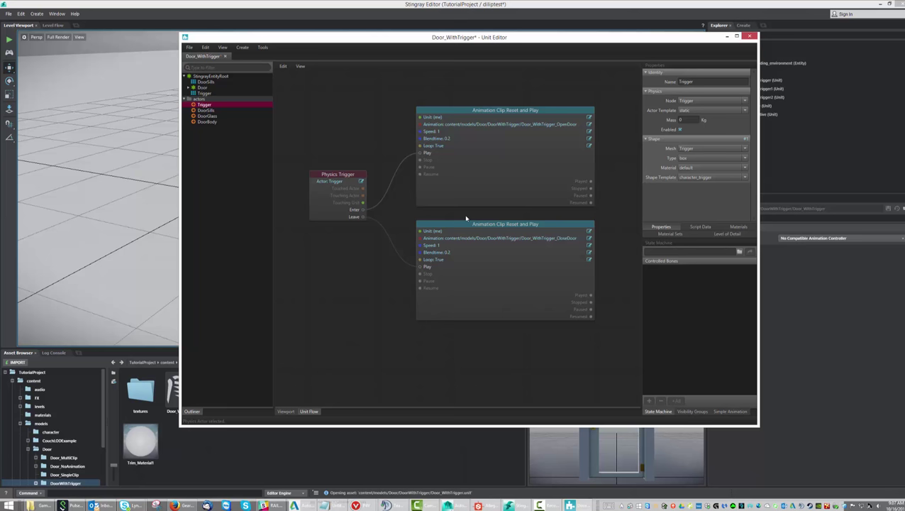
# - Move the CloseDoor node slightly down and the Physics Trigger node slightly up and left, and save the unit
pyautogui.click(466, 227)
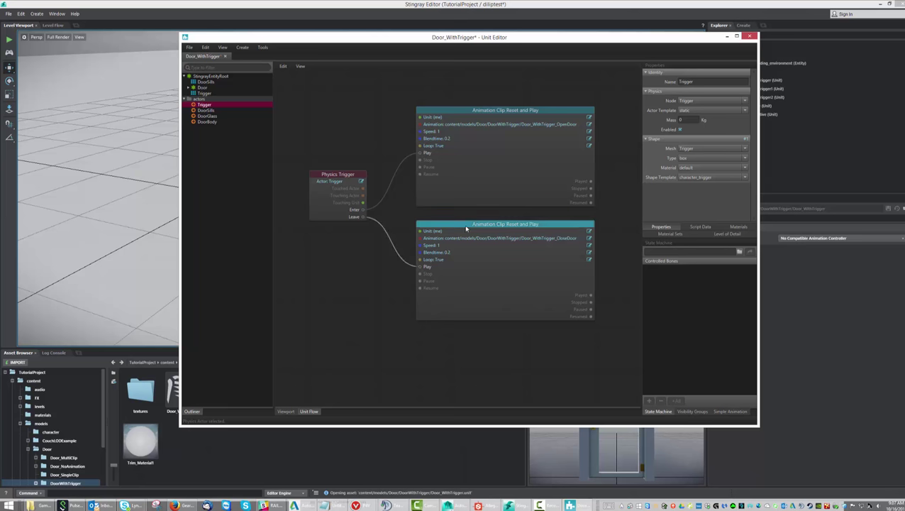
pyautogui.moveTo(468, 226); pyautogui.dragTo(469, 234)
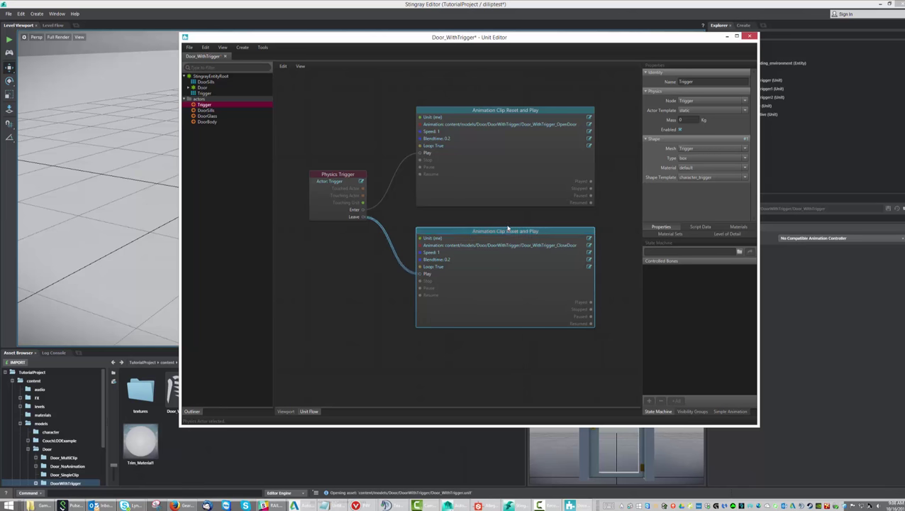
pyautogui.moveTo(343, 174); pyautogui.dragTo(335, 159)
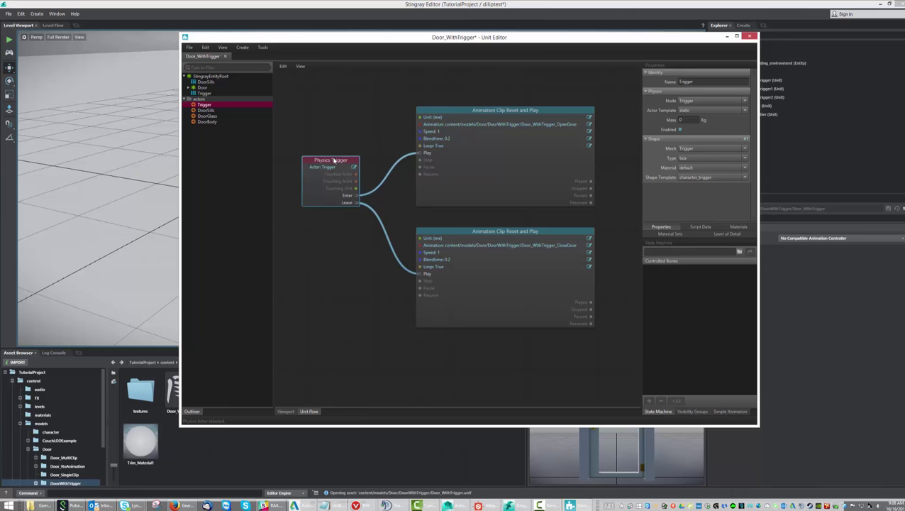
pyautogui.click(388, 138)
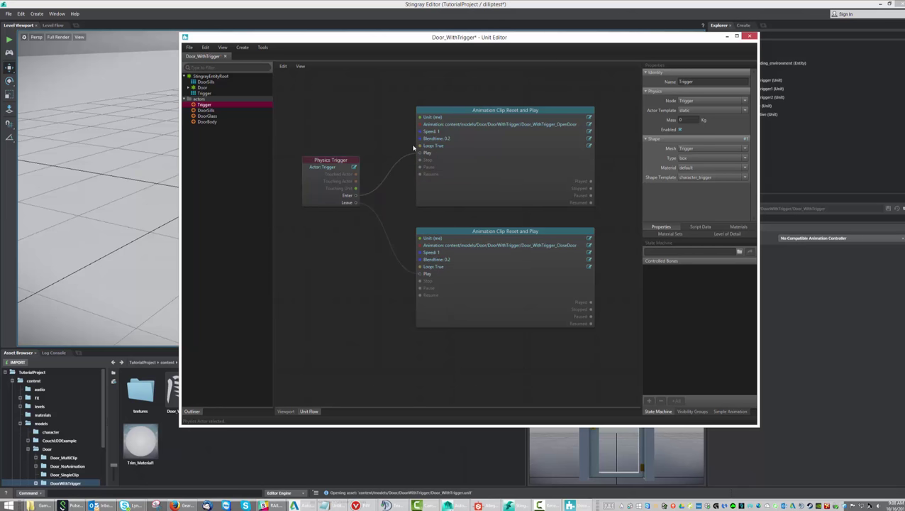
pyautogui.click(189, 47)
pyautogui.click(179, 71)
# - Set Loop to False on both the OpenDoor and CloseDoor animation nodes
pyautogui.click(588, 145)
pyautogui.click(572, 149)
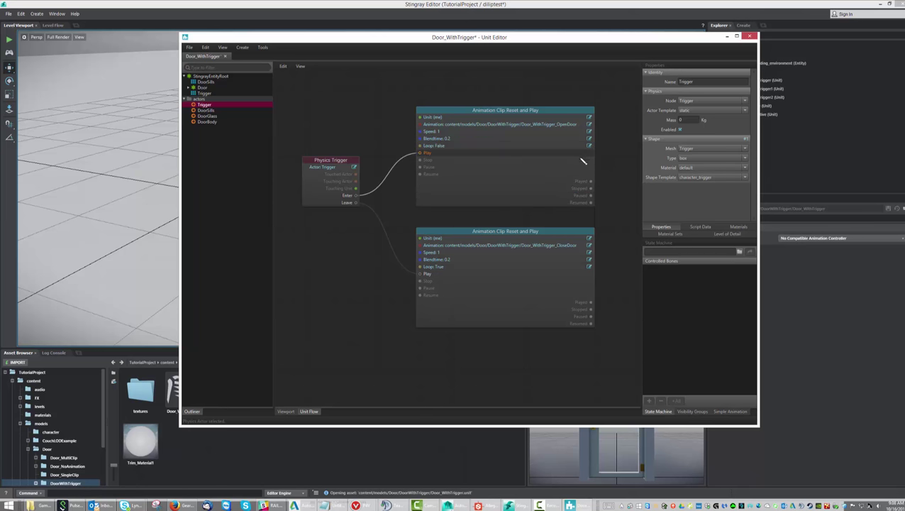
pyautogui.click(588, 267)
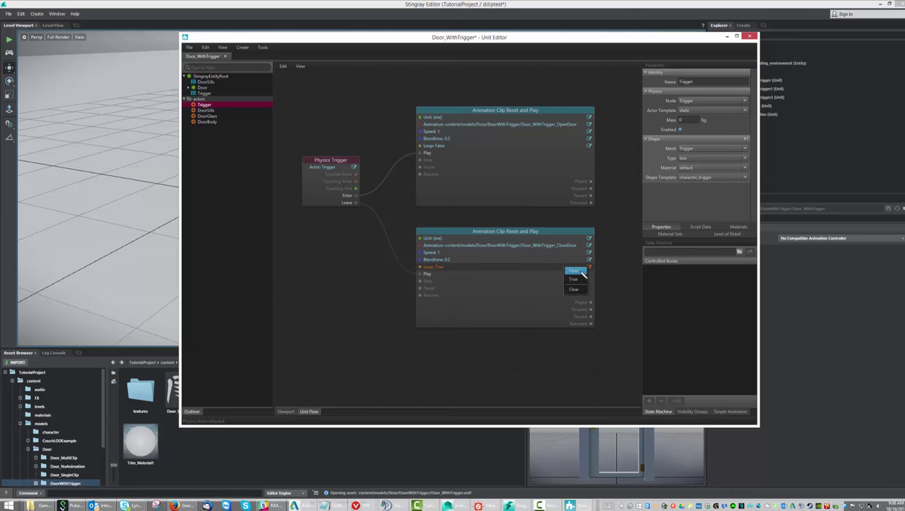
pyautogui.click(574, 271)
# - Save the Door_WithTrigger unit and close the Unit Editor
pyautogui.click(188, 47)
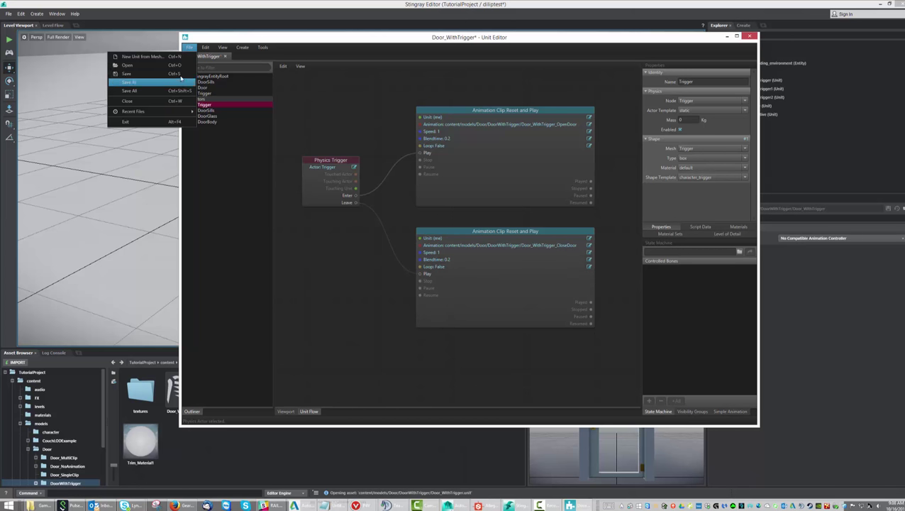
pyautogui.click(192, 83)
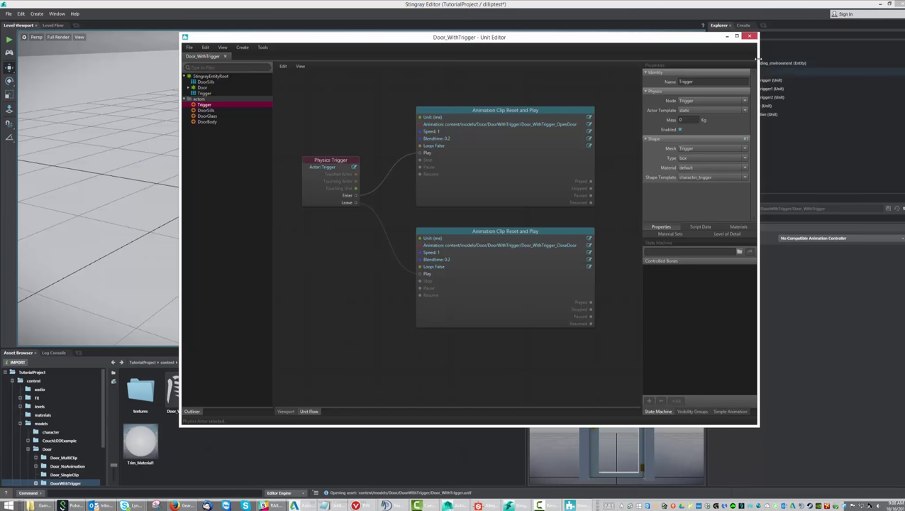
pyautogui.click(749, 36)
# - Run the test level and move repeatedly towards and away from one door to check its triggered opening and closing
pyautogui.click(8, 40)
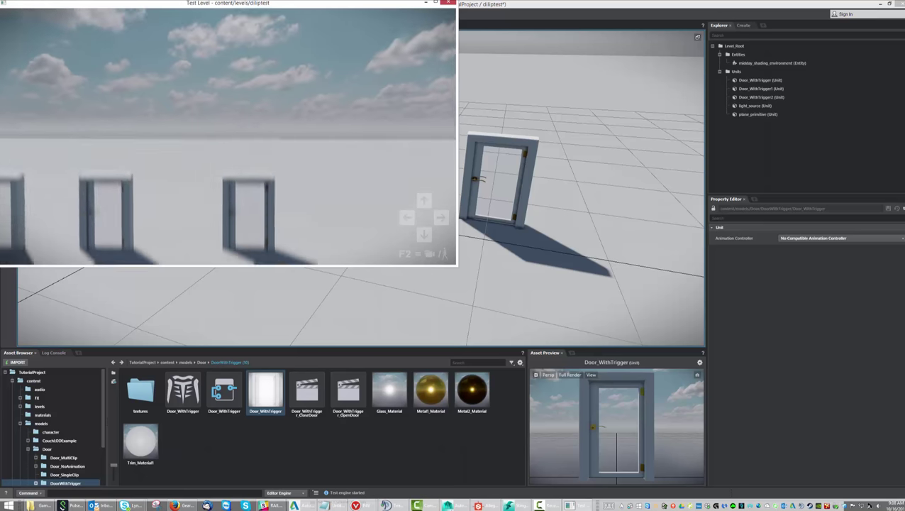
pyautogui.press('w')
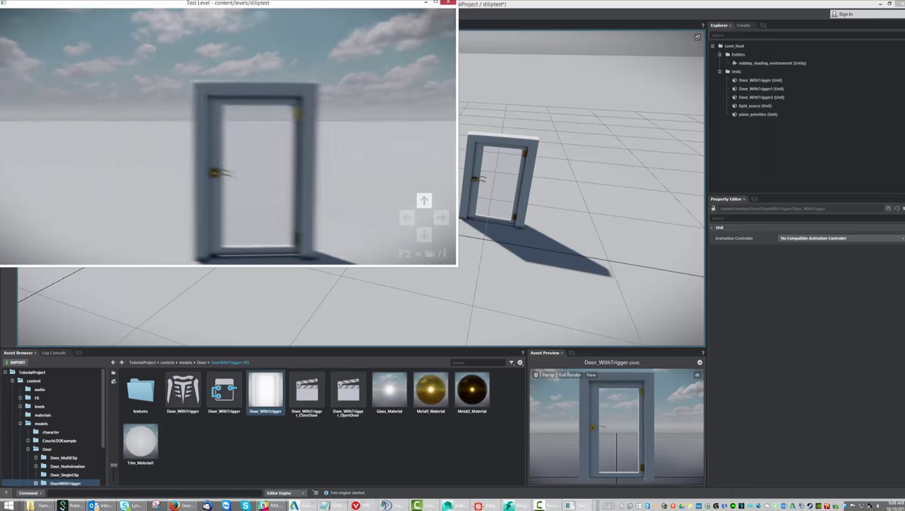
pyautogui.press('Down')
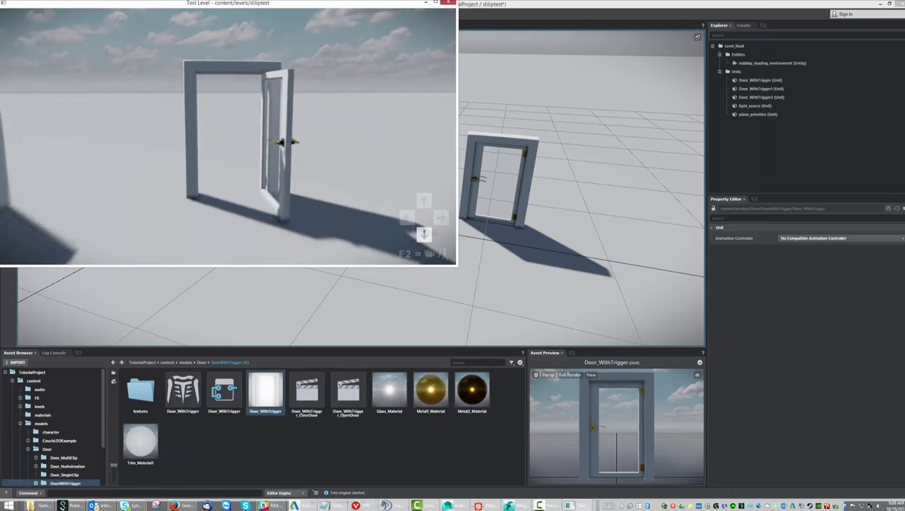
pyautogui.press('w')
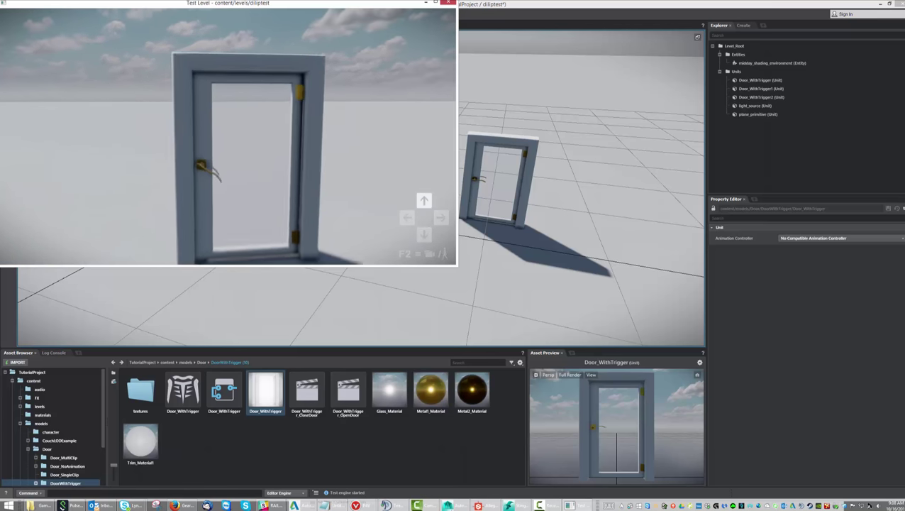
pyautogui.press('Down')
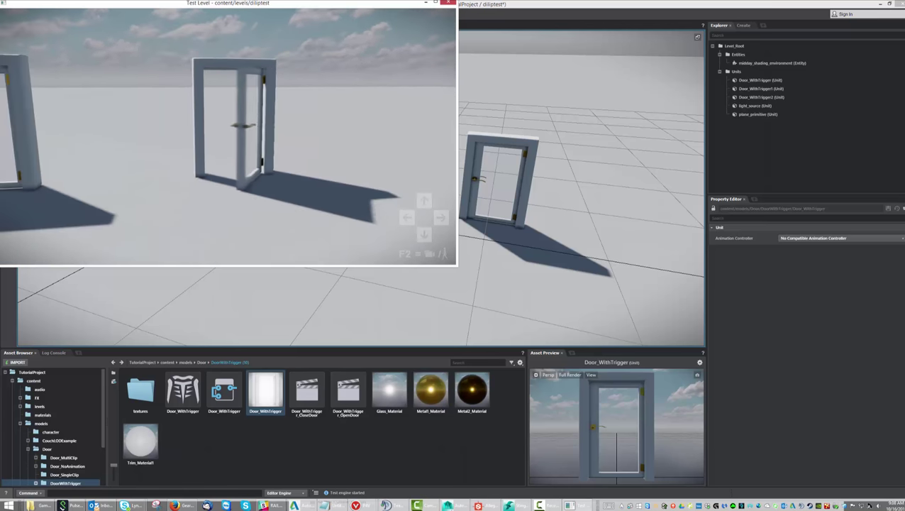
pyautogui.press('Up')
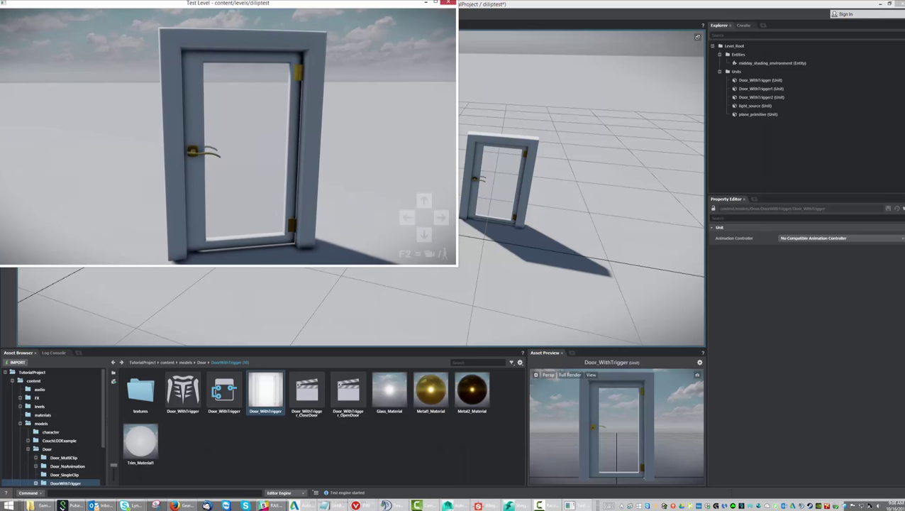
pyautogui.press('Down')
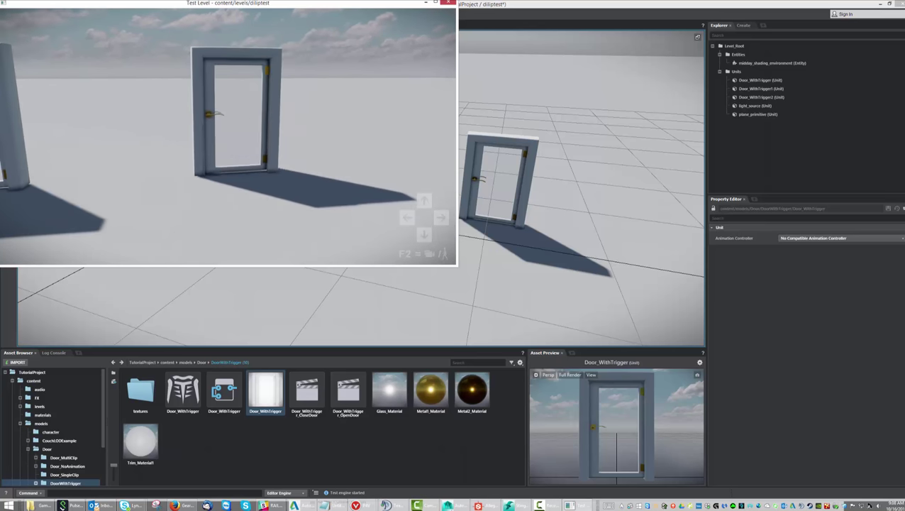
pyautogui.press('Up')
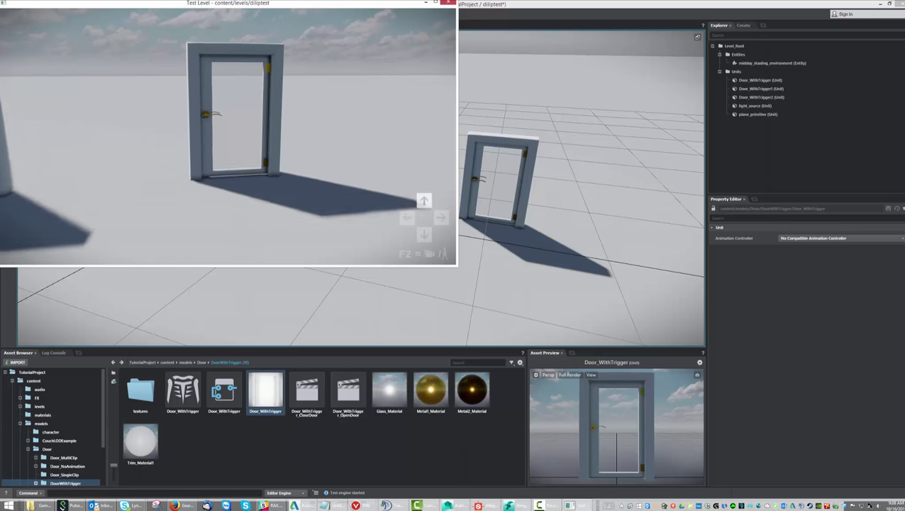
pyautogui.press('Down')
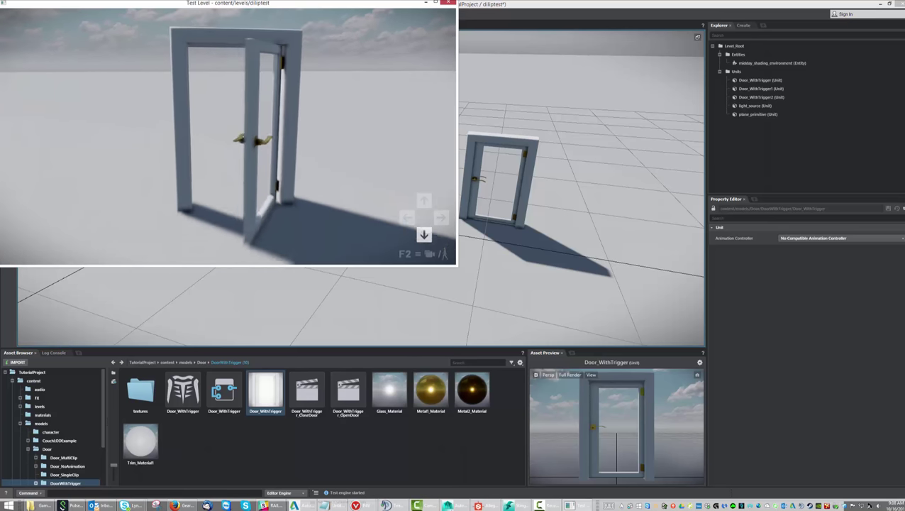
pyautogui.press('Left')
pyautogui.press('Up')
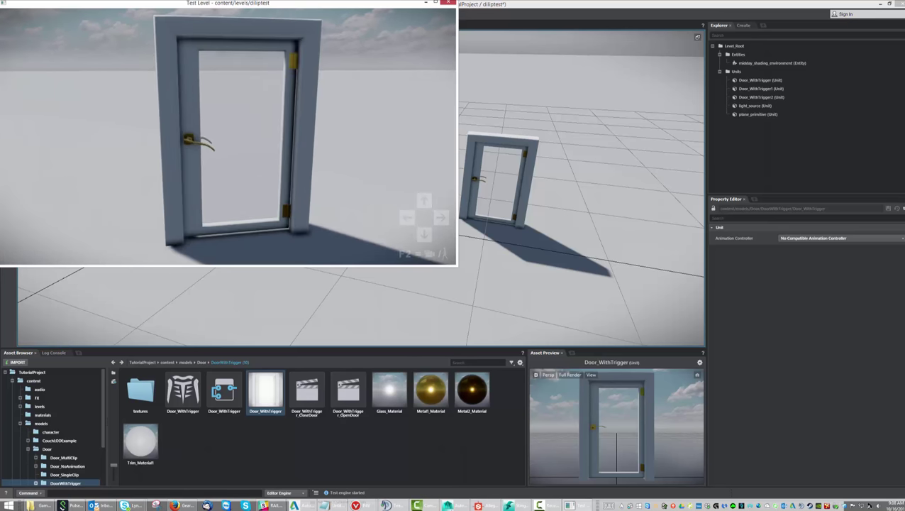
pyautogui.press('Down')
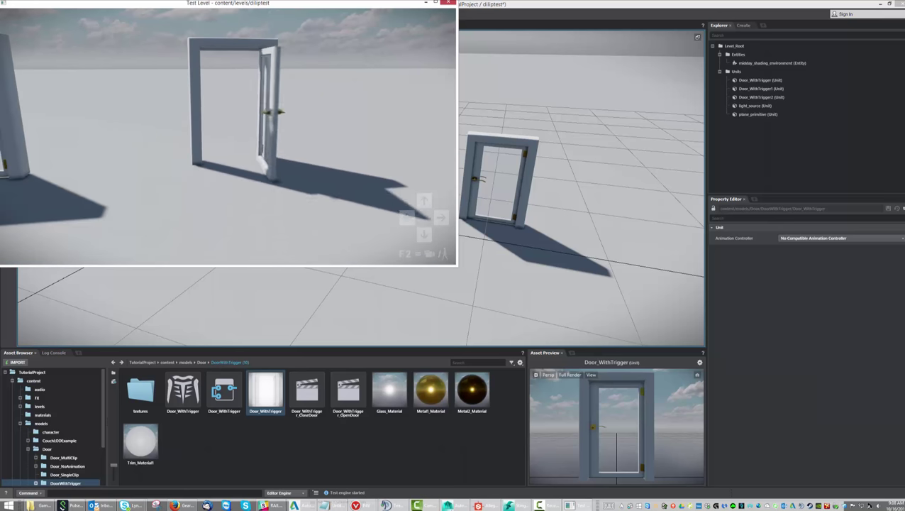
# - Walk through the same doorway and back out to check the trigger from both sides of the frame
pyautogui.press('Up')
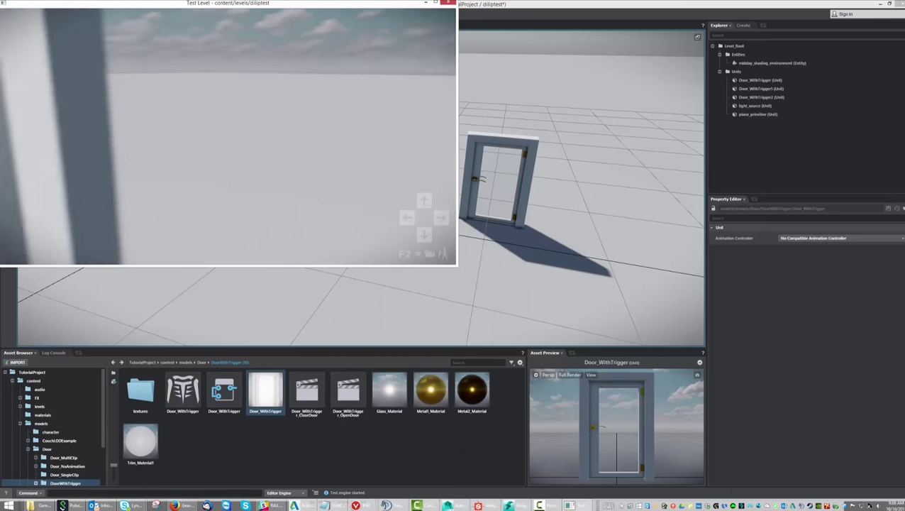
pyautogui.press('Down')
pyautogui.press('Up')
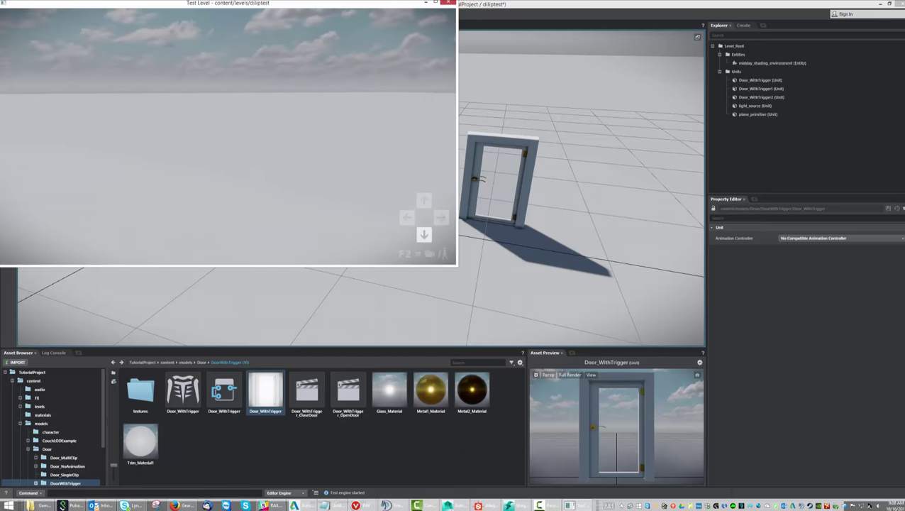
pyautogui.press('Up')
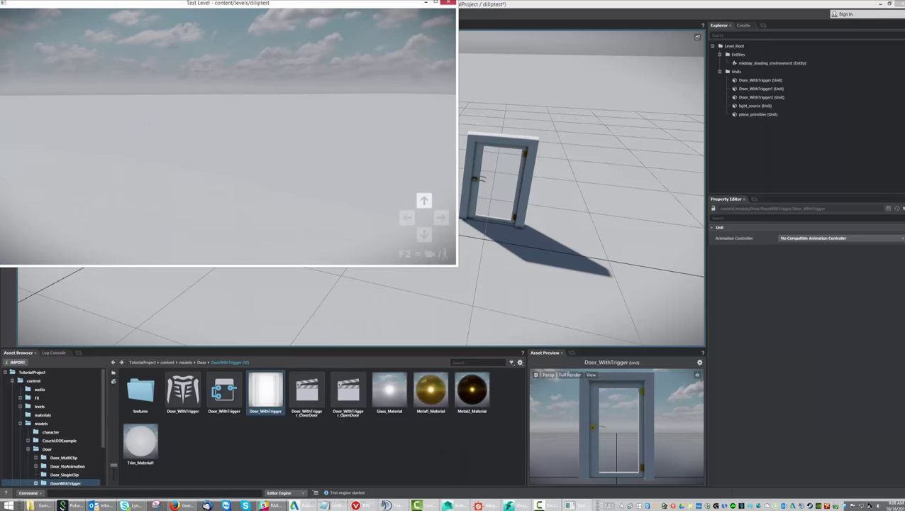
pyautogui.press('Right')
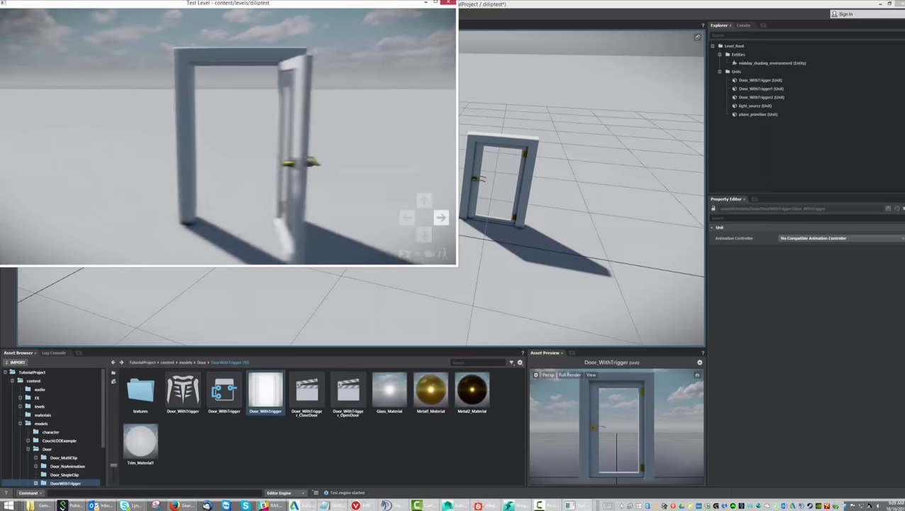
# - Approach and back away from the other doors in the row to test each one's own trigger
pyautogui.press('Down')
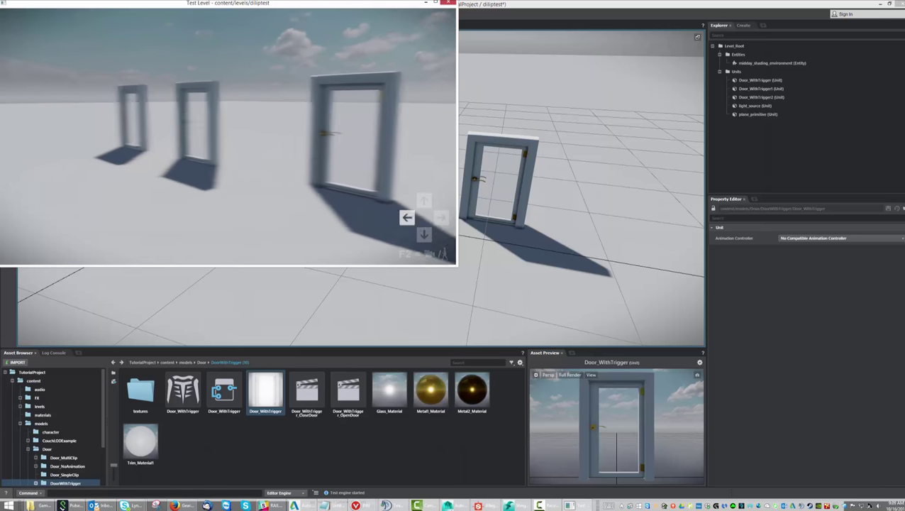
pyautogui.press('a')
pyautogui.press('w')
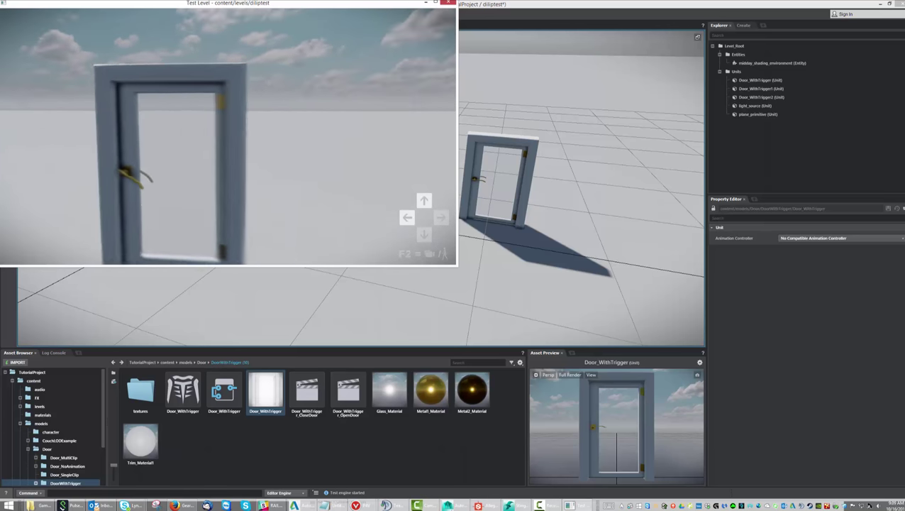
pyautogui.press('Down')
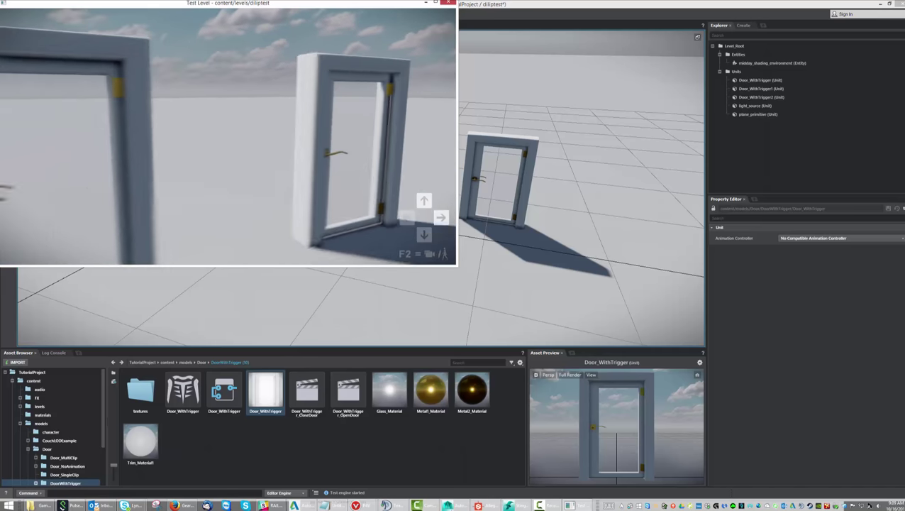
pyautogui.press('d')
pyautogui.press('w')
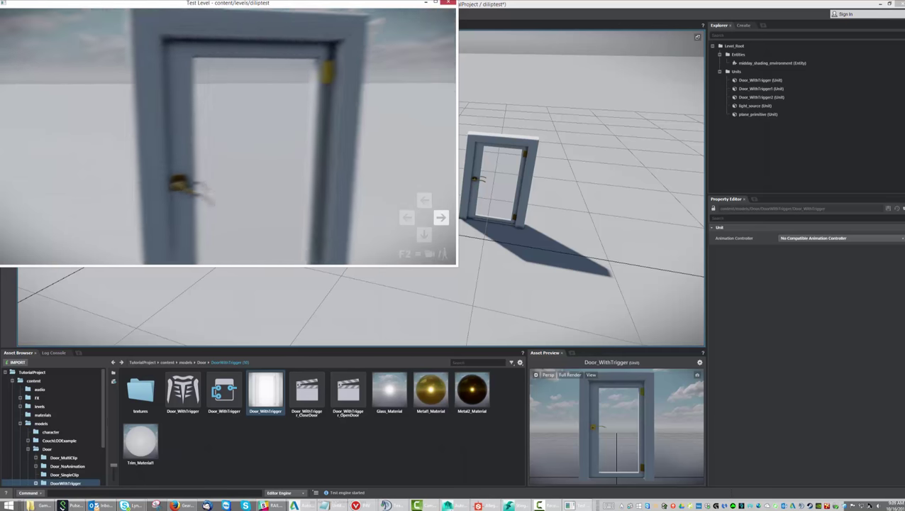
pyautogui.press('Down')
pyautogui.press('Left')
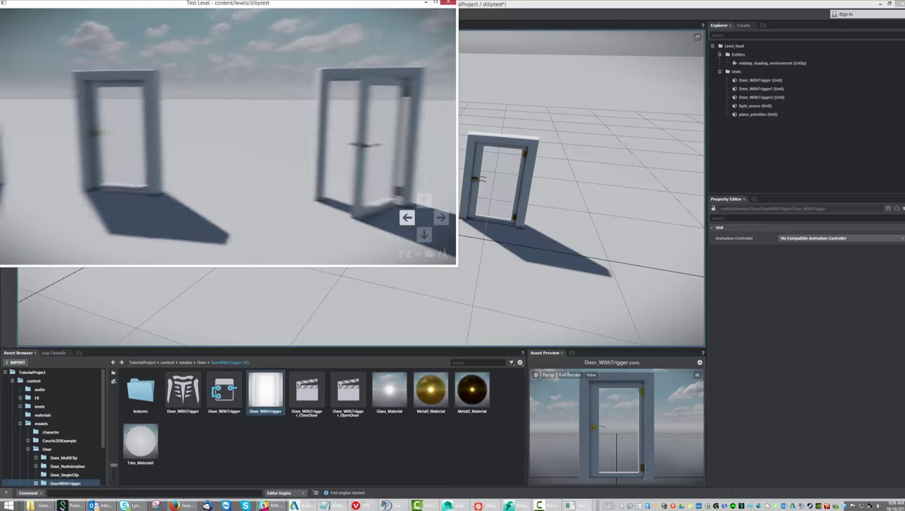
# - Approach a door from the side of the row until its trigger fires, and back out of its trigger area
pyautogui.press('a')
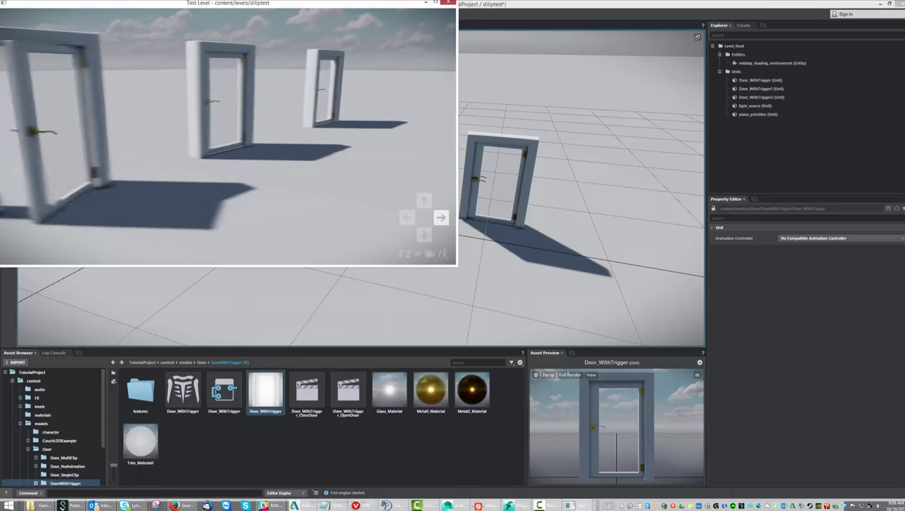
pyautogui.press('Up')
pyautogui.press('Up')
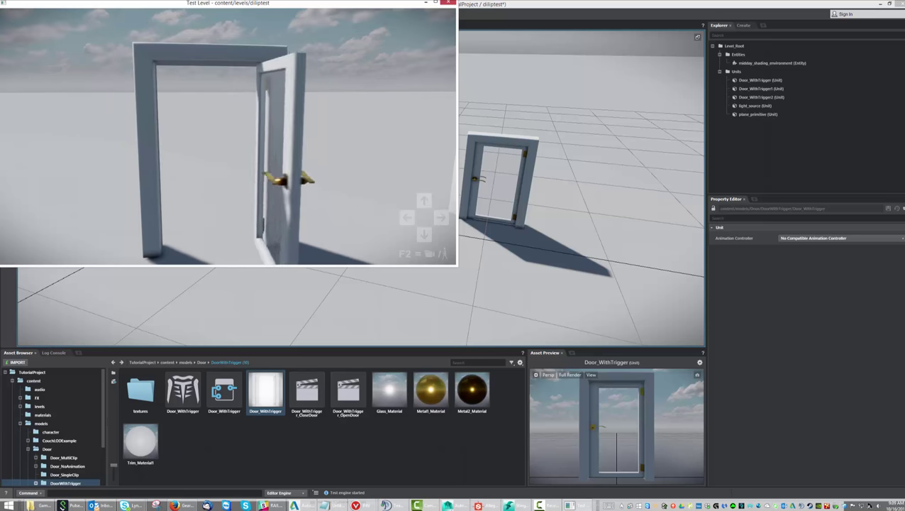
pyautogui.press('Down')
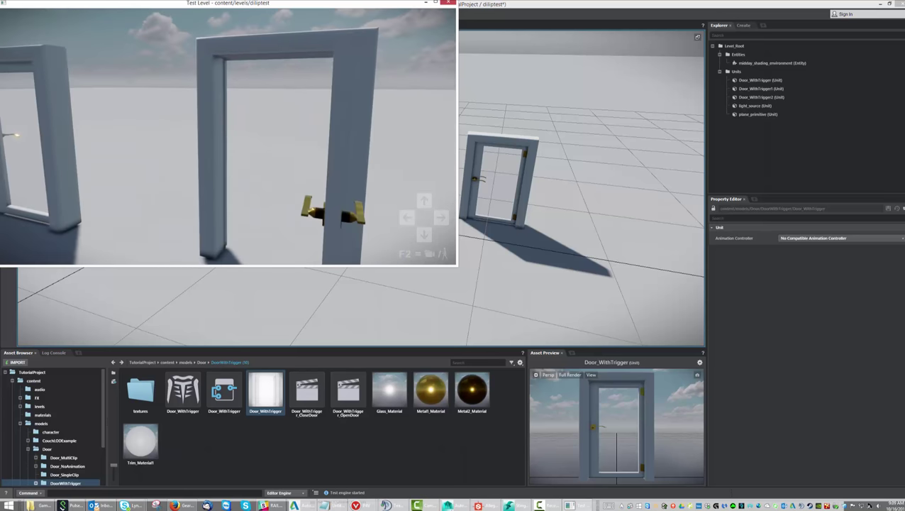
pyautogui.press('Right')
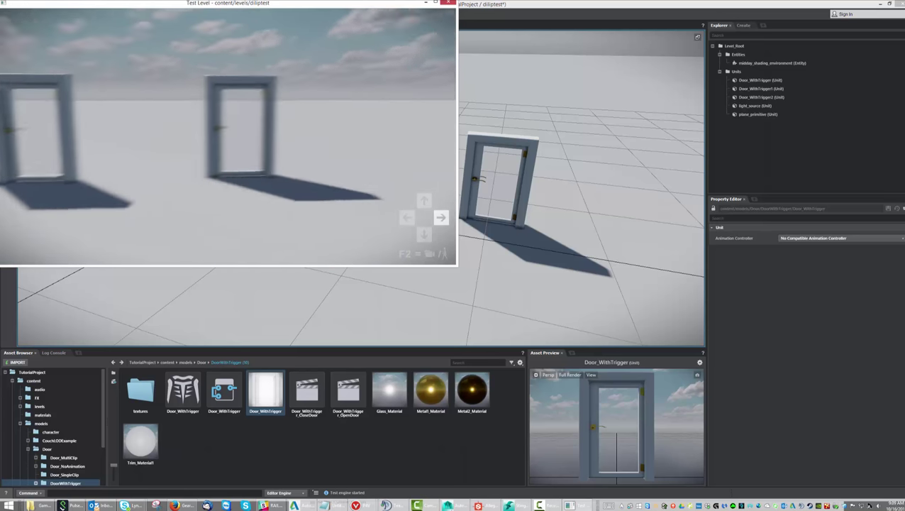
# - Move in and out of the doorways along the row to test the open and close animations when switching between doors
pyautogui.press('Up')
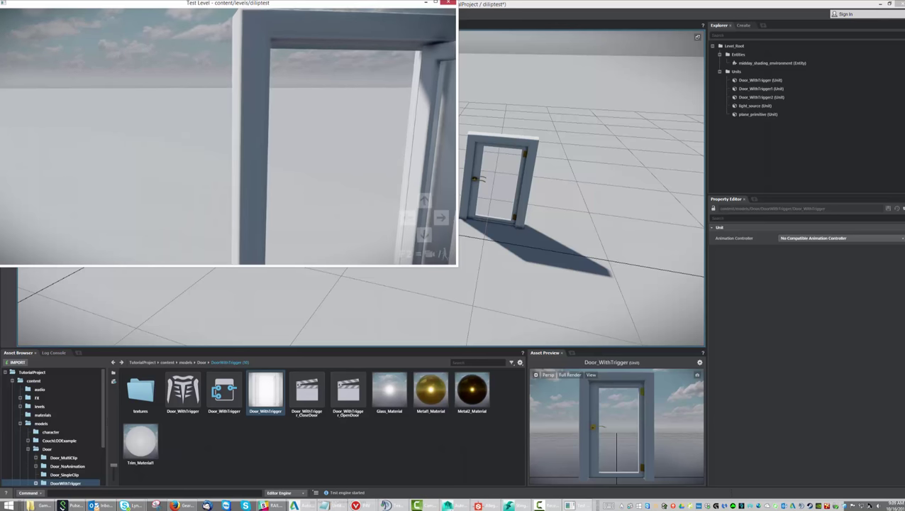
pyautogui.press('Up')
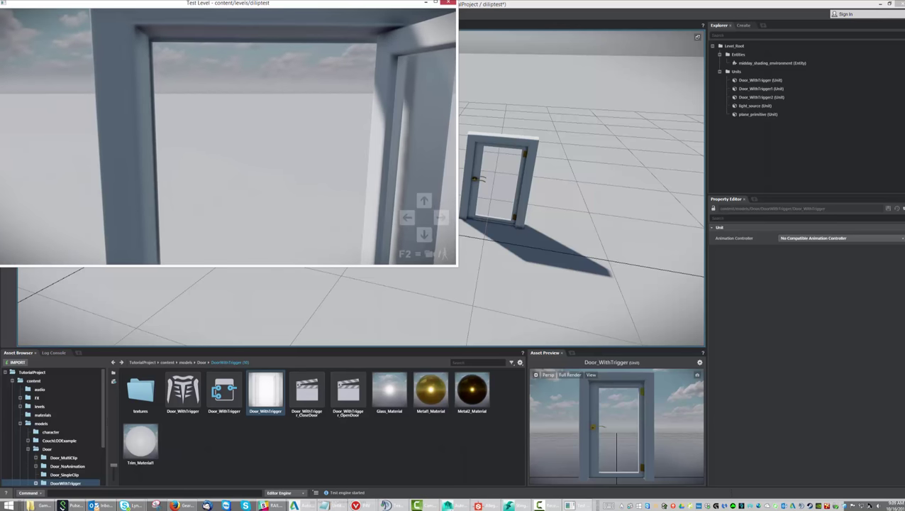
pyautogui.press('Left')
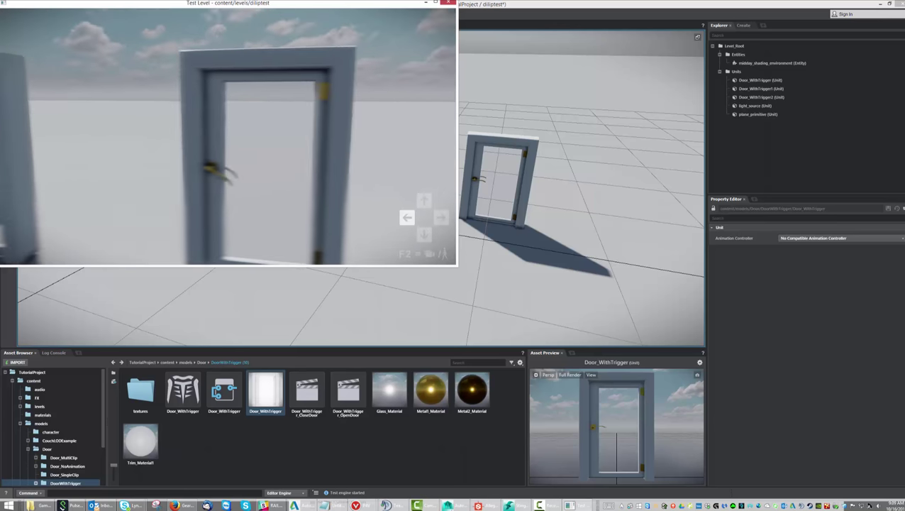
pyautogui.press('Up')
pyautogui.press('Left')
pyautogui.press('Down')
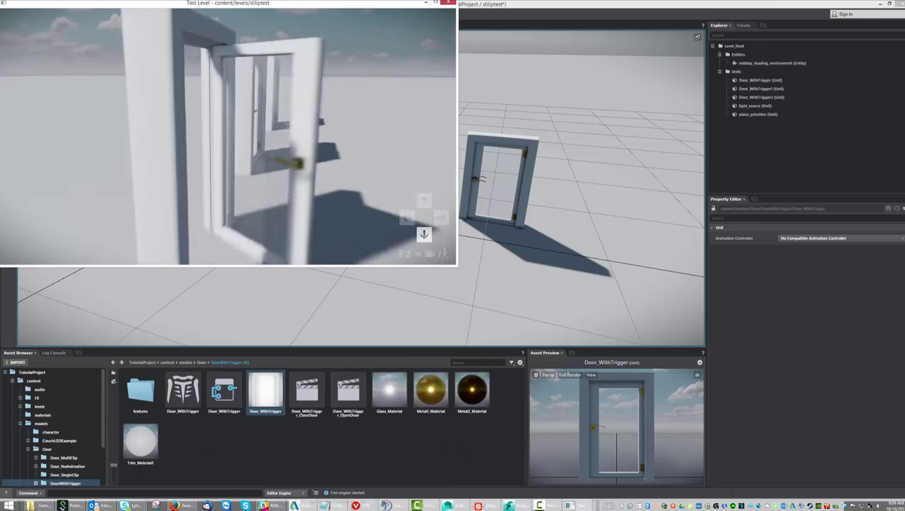
pyautogui.press('Right')
# - Move around in front of the row to check all three door instances in the test level
pyautogui.press('Right')
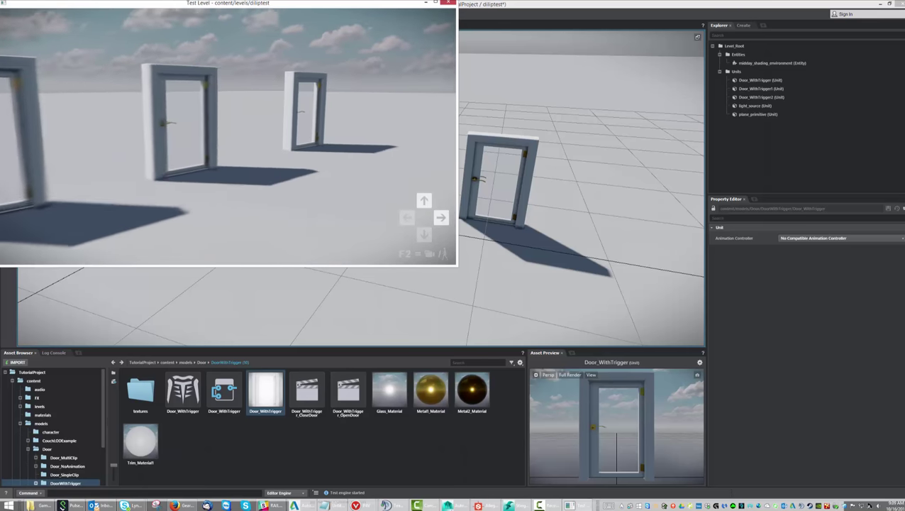
pyautogui.press('Up')
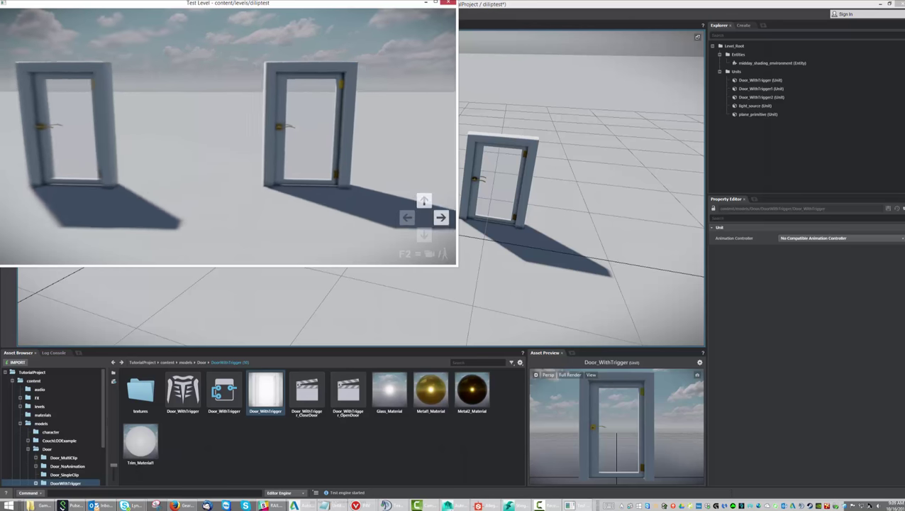
pyautogui.press('Up')
pyautogui.press('Left')
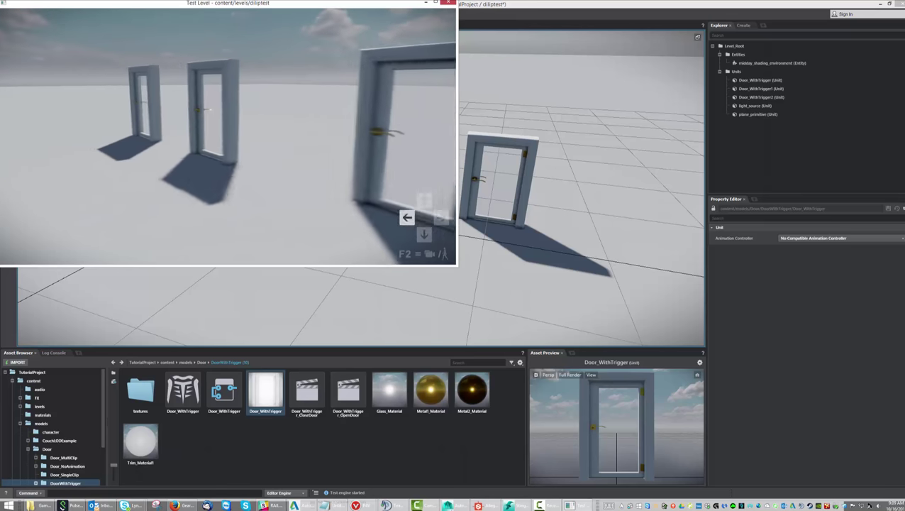
pyautogui.press('Up')
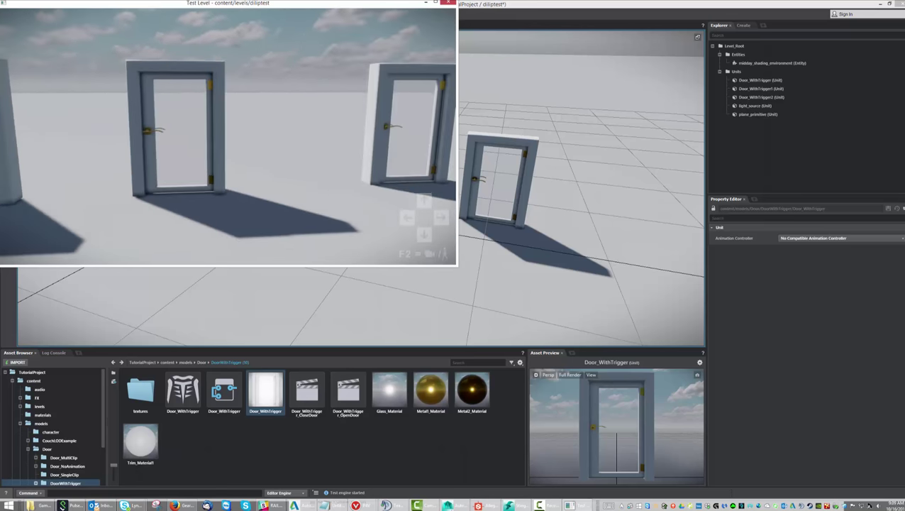
pyautogui.press('Right')
pyautogui.press('Up')
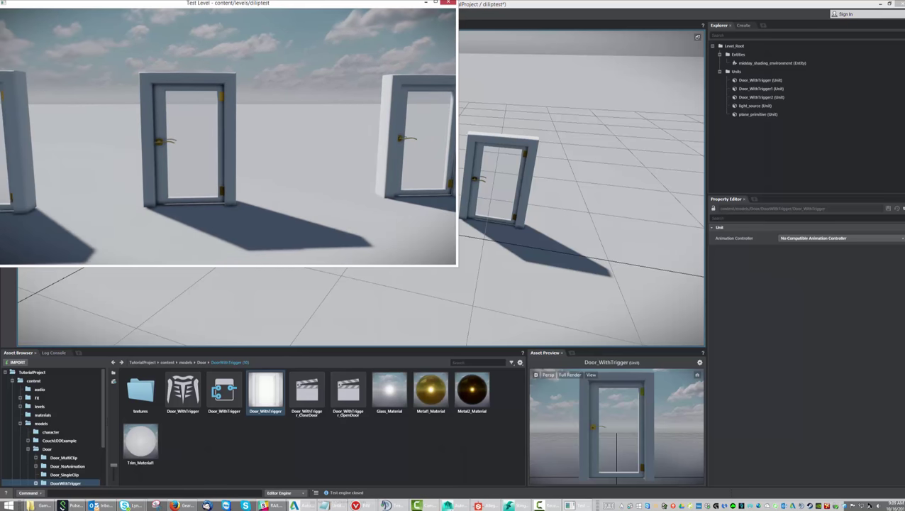